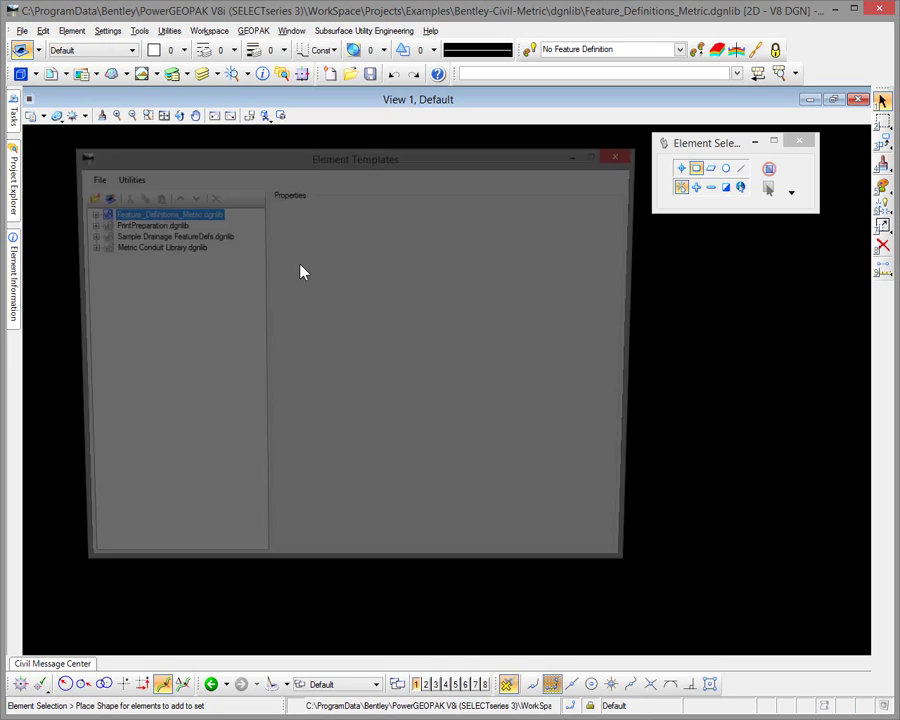
Create a new element template named Road_Left_Guardrail_3D in the Components group of Feature_Definitions_Metric.dgnlib.
click(86, 214)
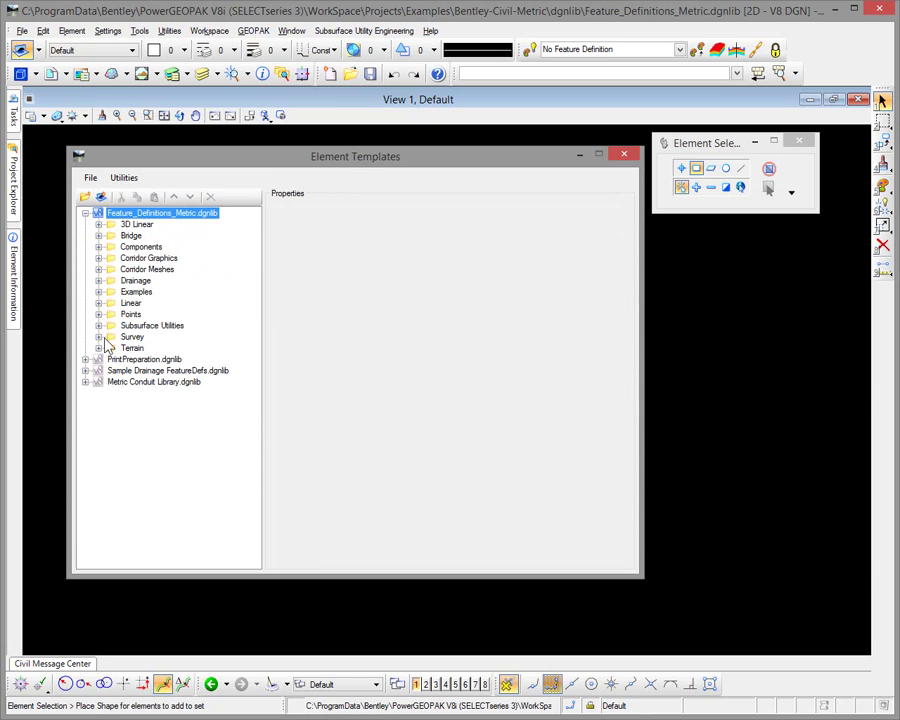
click(98, 247)
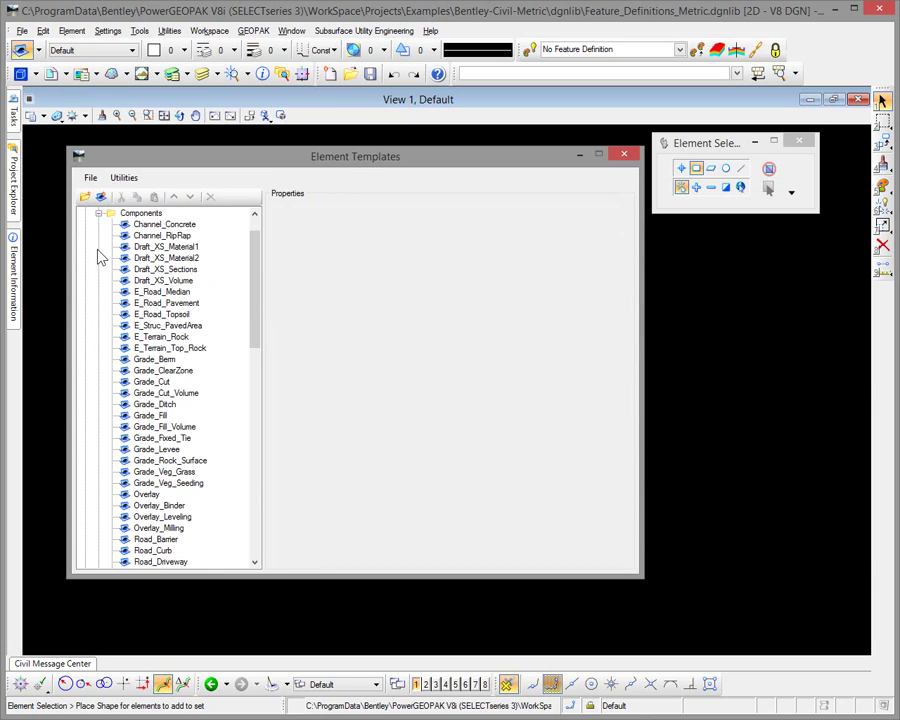
drag(258, 299, 284, 298)
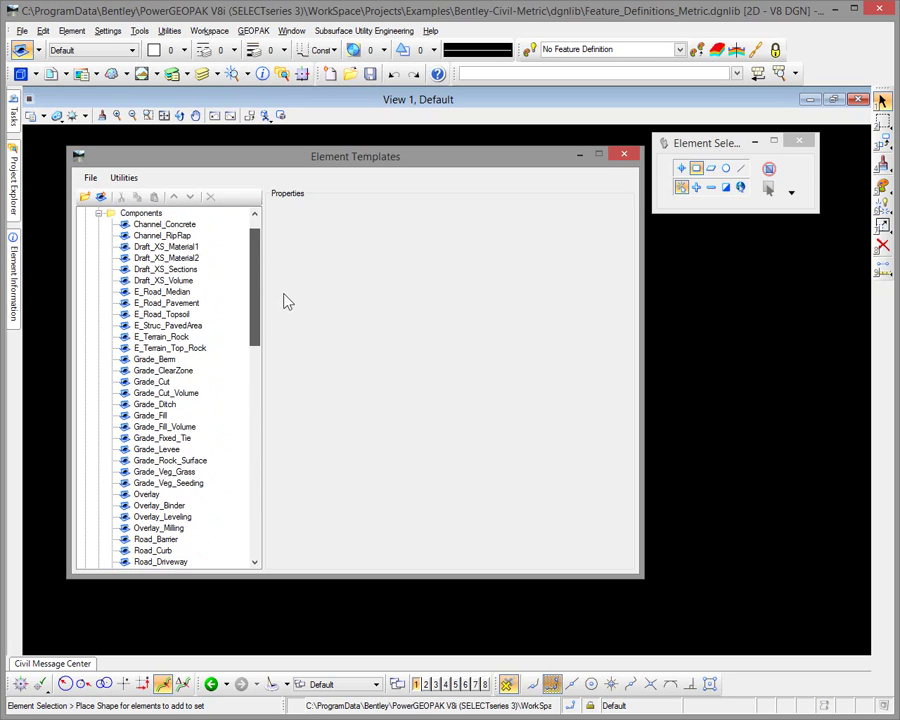
click(148, 214)
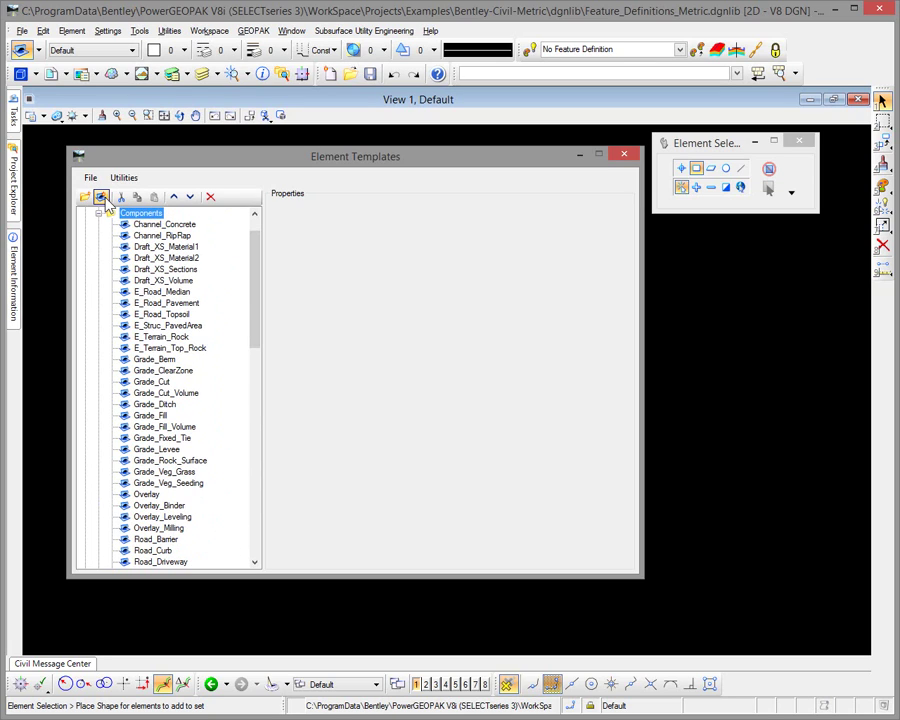
click(101, 199)
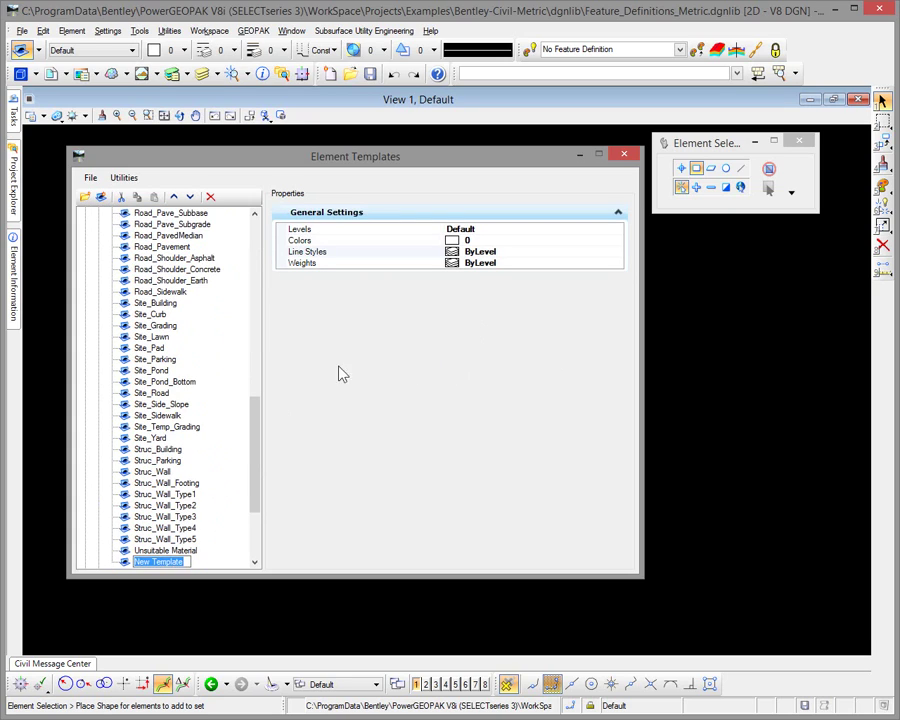
text(Road_Left_Guardrail_3D)
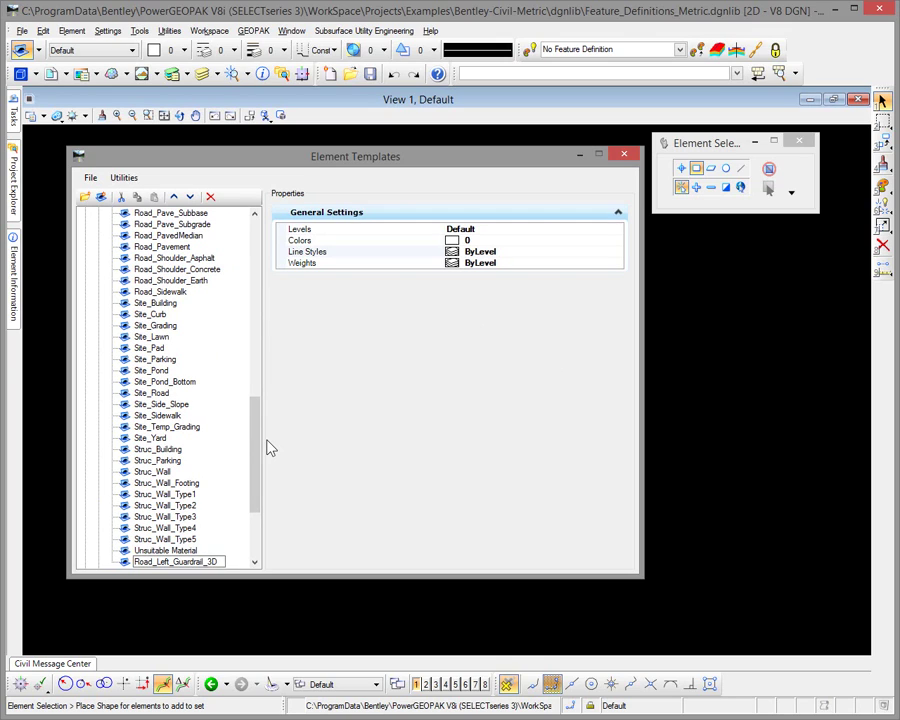
key(Return)
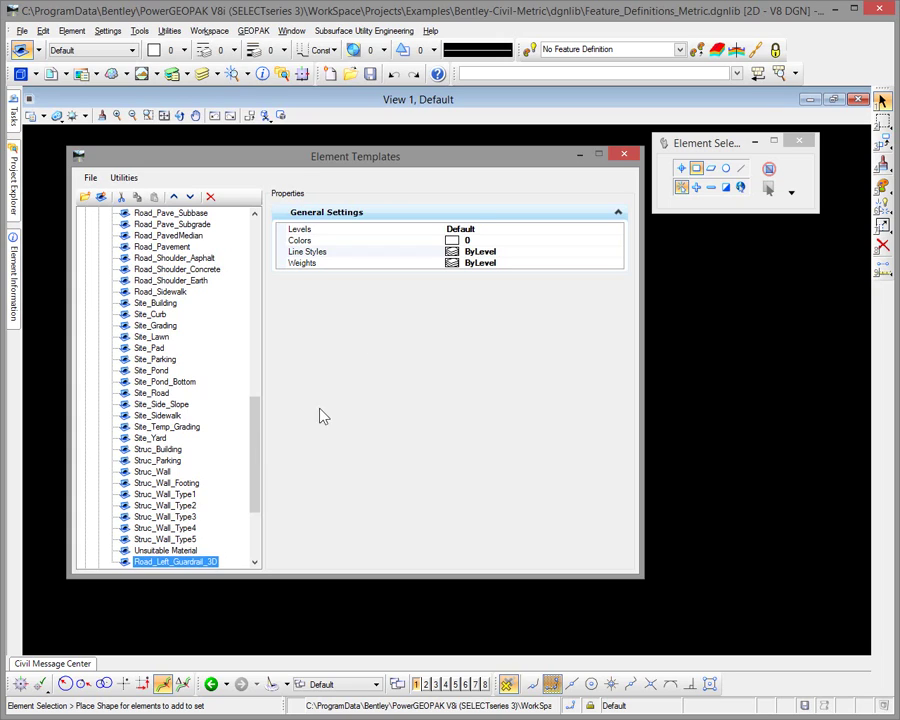
Set the Road_Left_Guardrail_3D template's level to Road_Guardrail and its color to ByLevel.
click(618, 231)
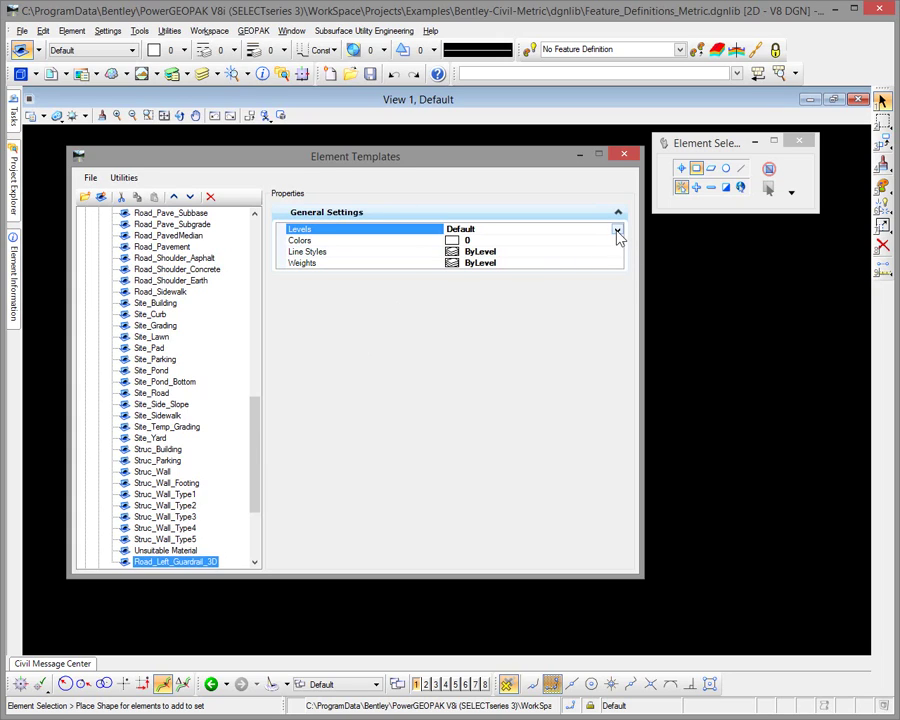
click(617, 230)
scroll(616, 270, down, 20)
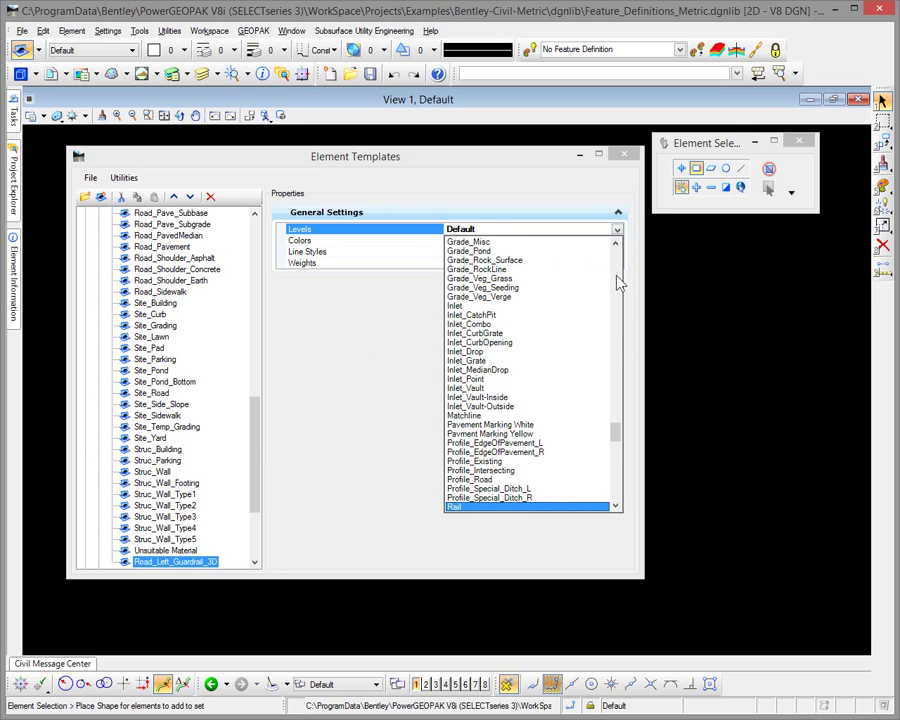
scroll(574, 381, down, 6)
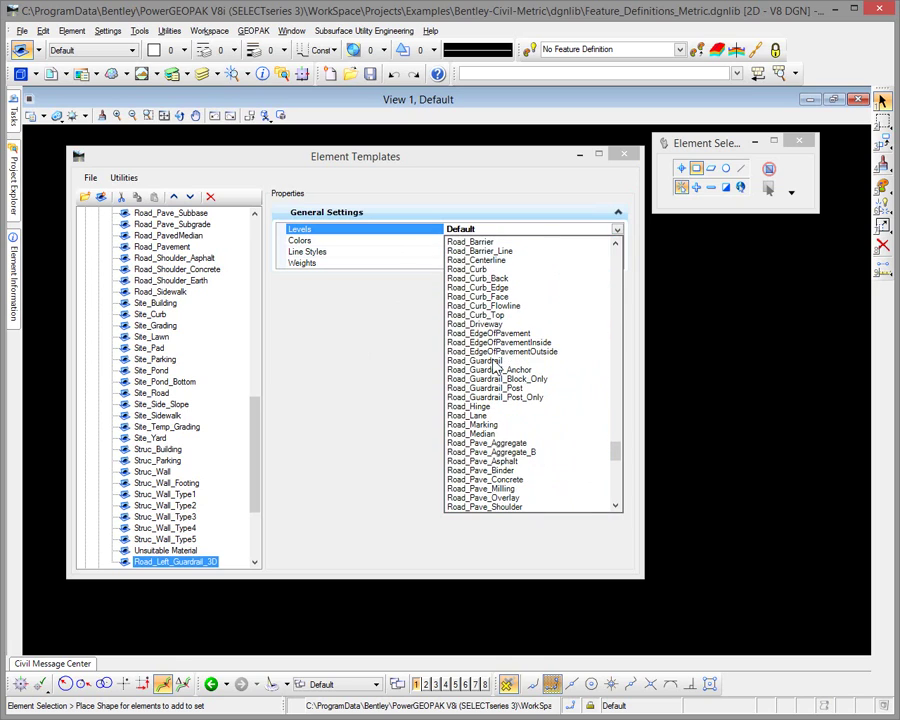
click(492, 361)
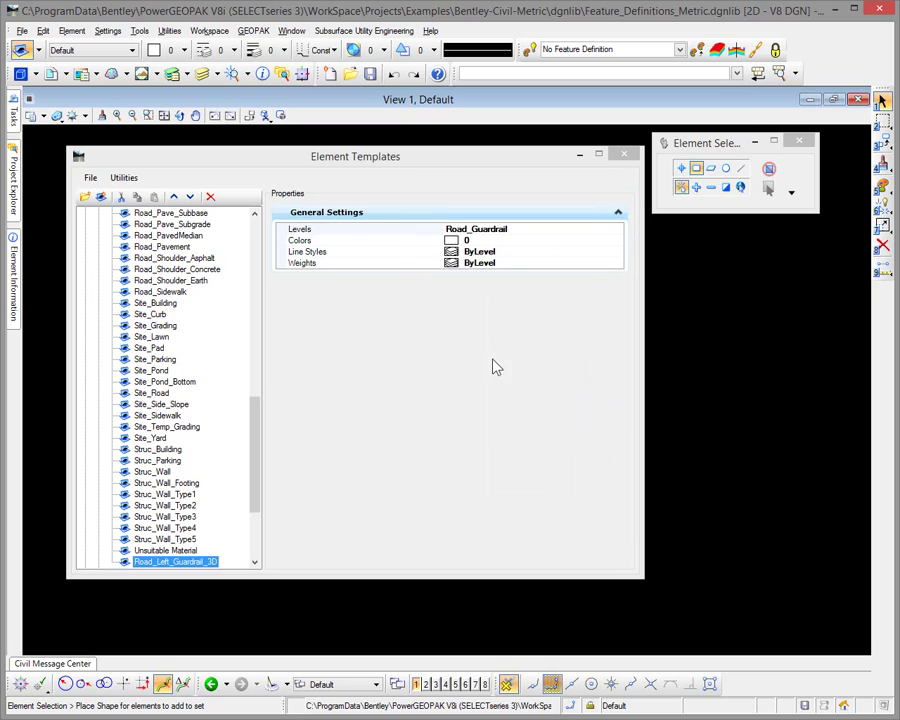
click(598, 241)
click(617, 242)
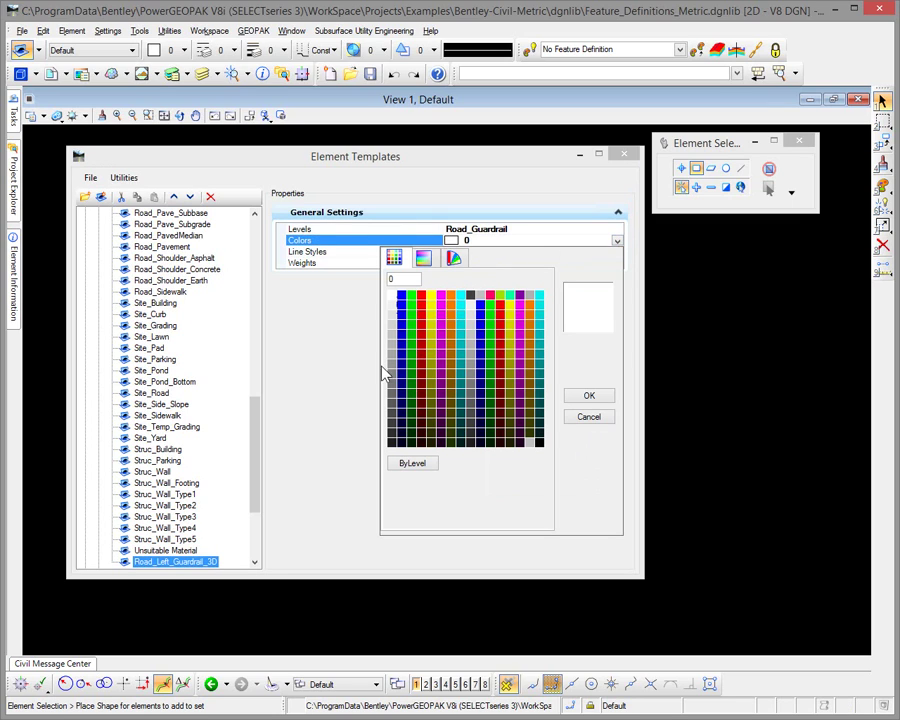
click(425, 465)
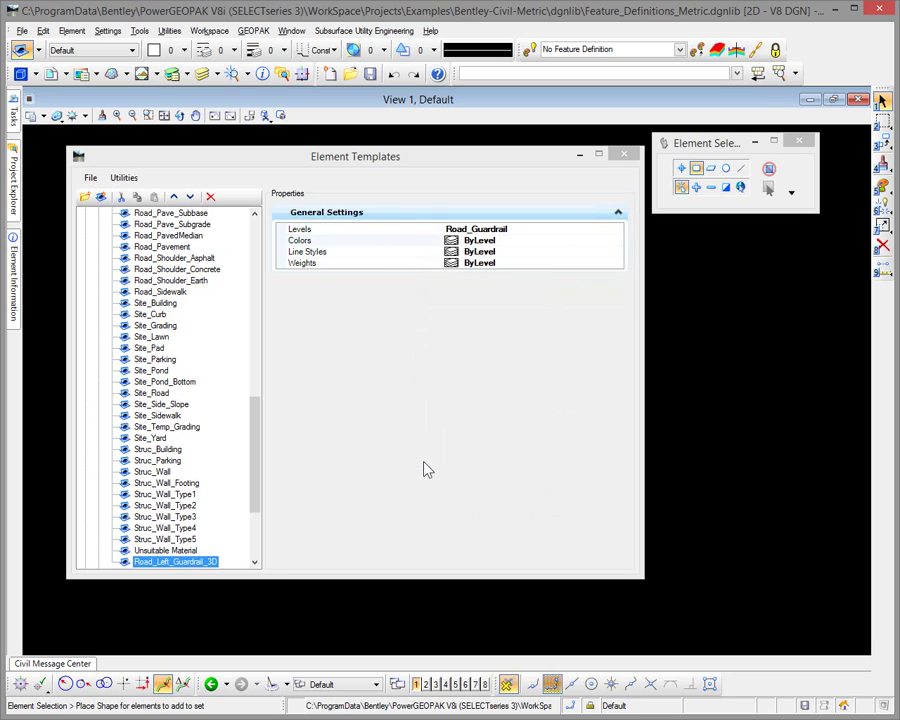
Set the left guardrail template's line style to 3D Grail Post - Left.
click(614, 253)
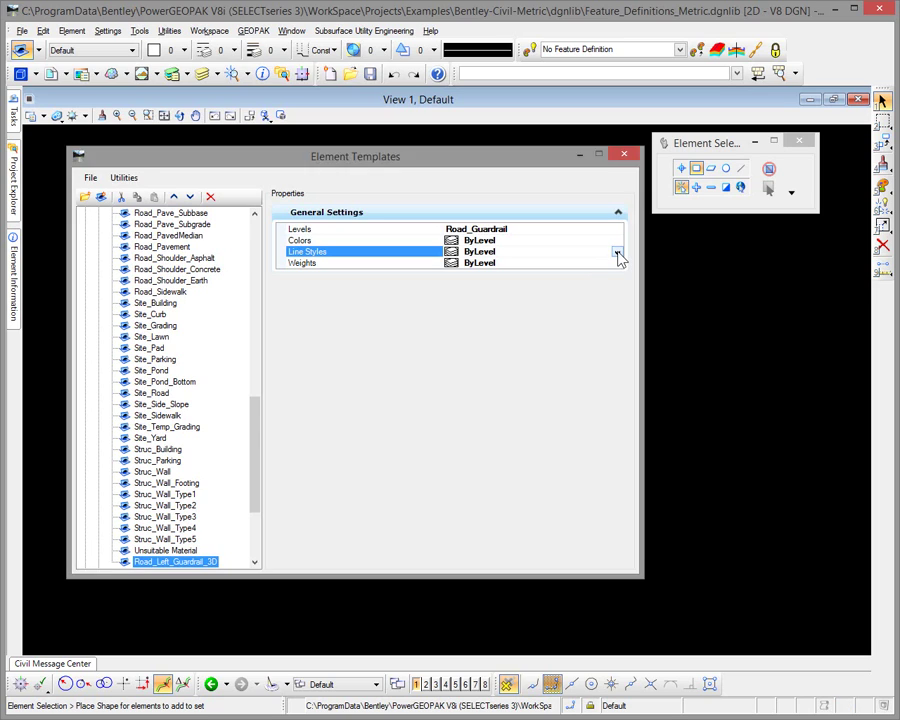
click(617, 254)
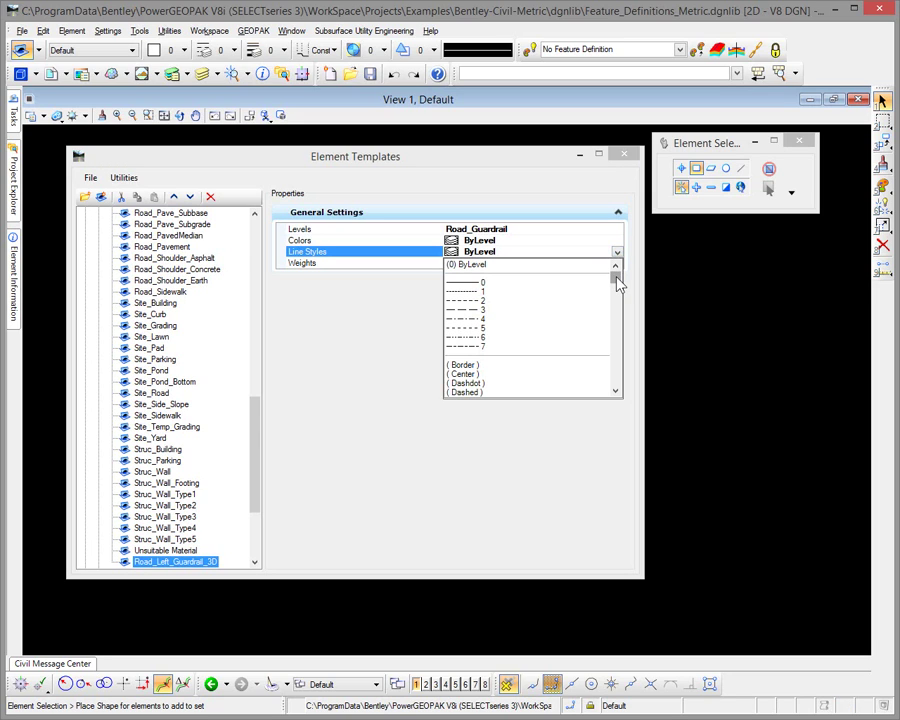
drag(618, 284, 614, 296)
click(510, 298)
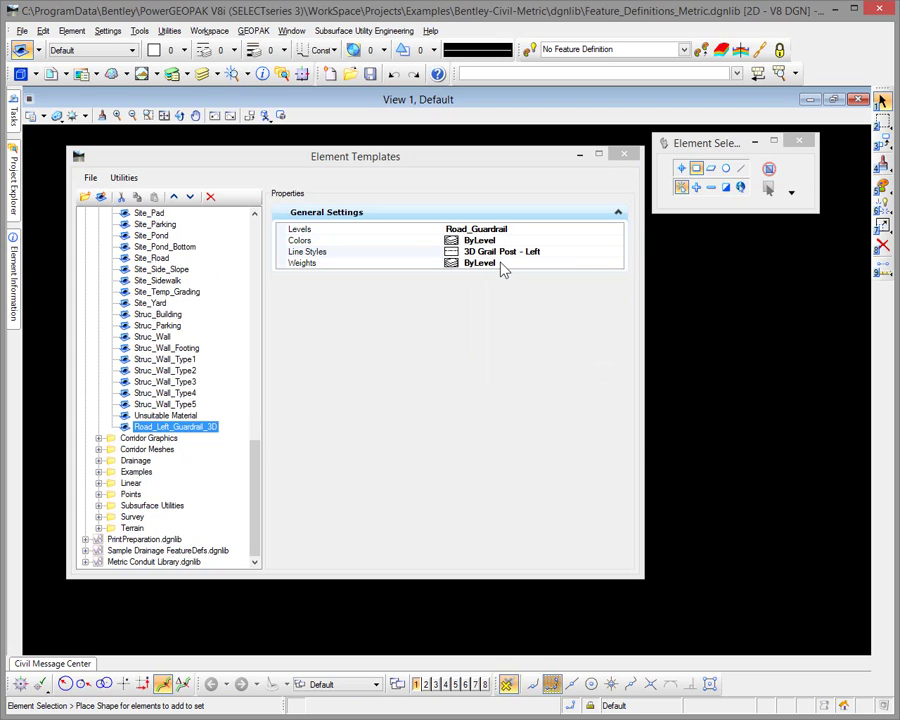
Add the Classes general setting to the left guardrail template and set it to Primary.
right_click(442, 328)
click(300, 229)
right_click(309, 311)
mouse_move(410, 320)
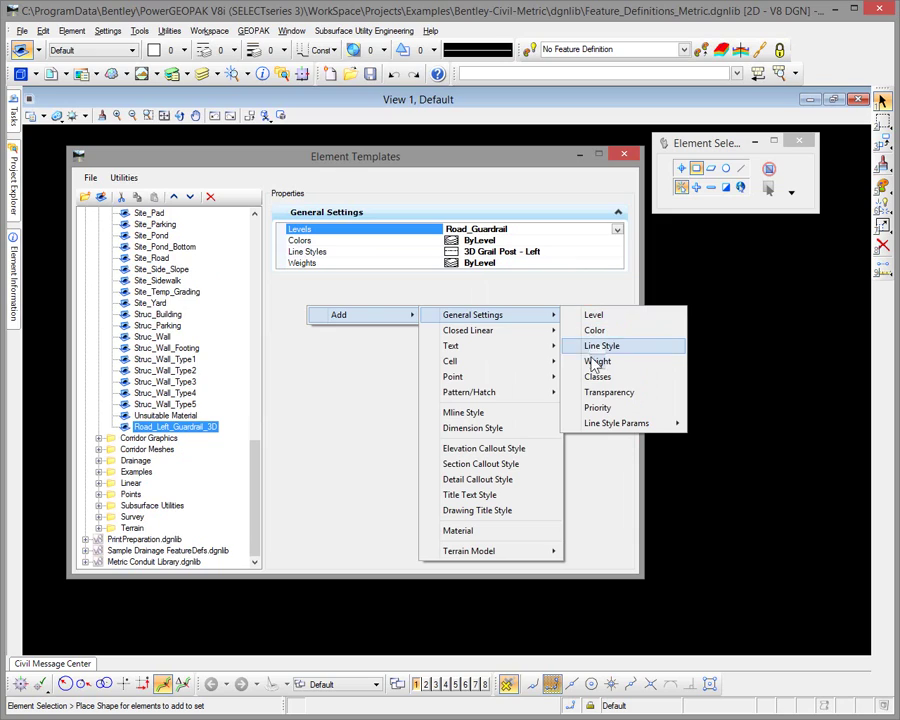
click(596, 377)
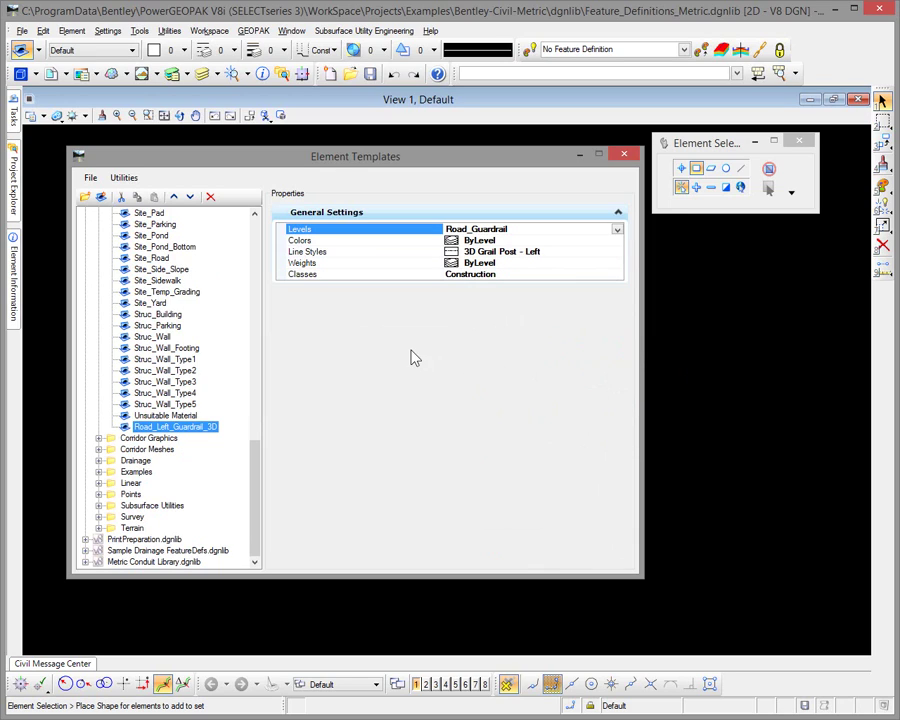
click(617, 275)
click(617, 275)
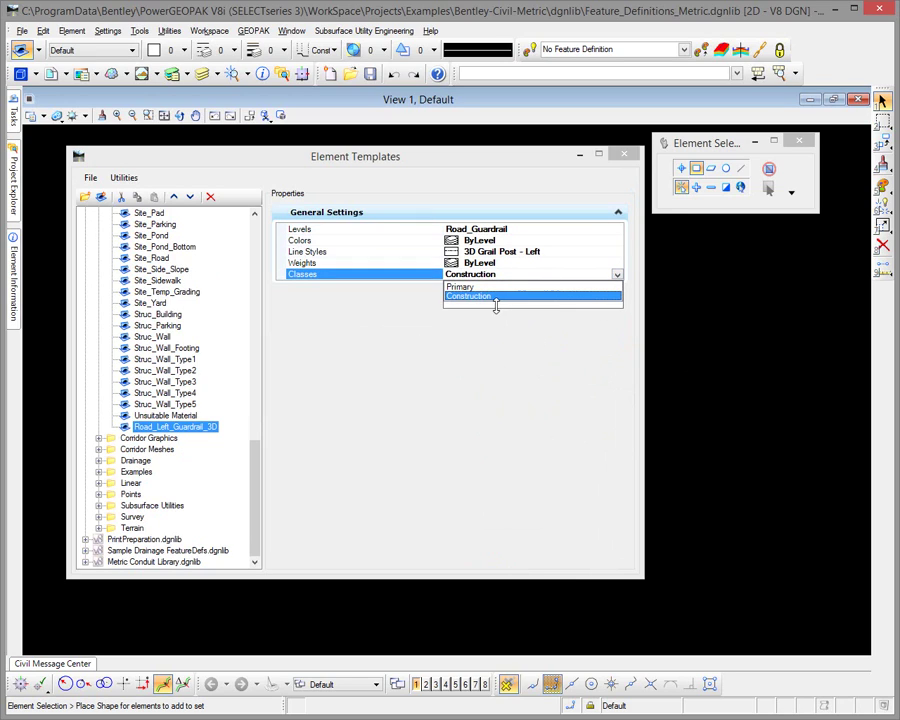
click(462, 285)
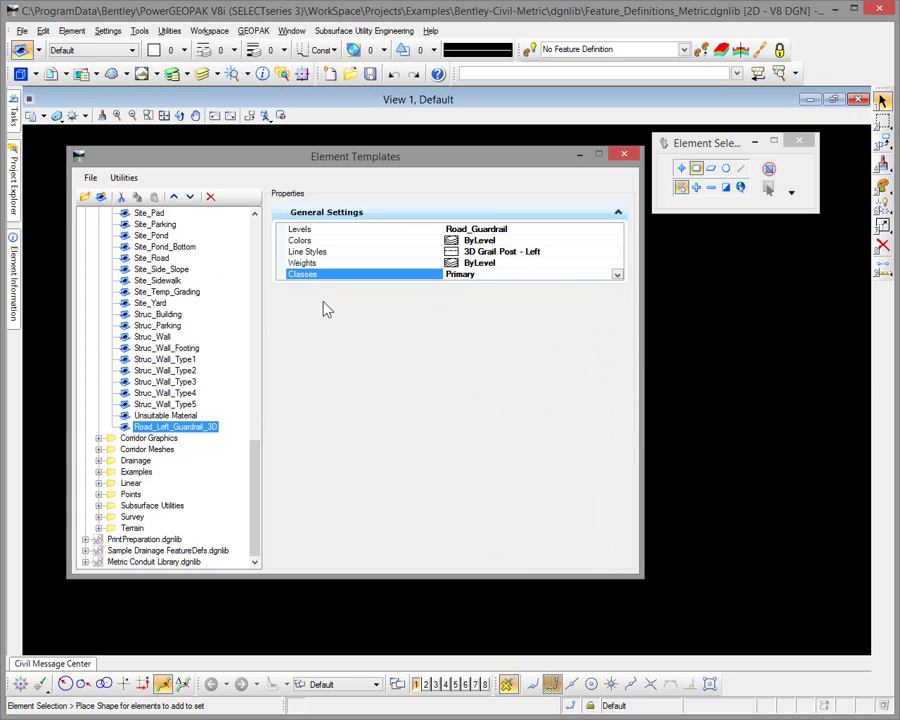
Add a Material setting to the left guardrail template and assign Guardrail Posts from the Bentley-Civil.pal palette.
right_click(295, 323)
mouse_move(311, 330)
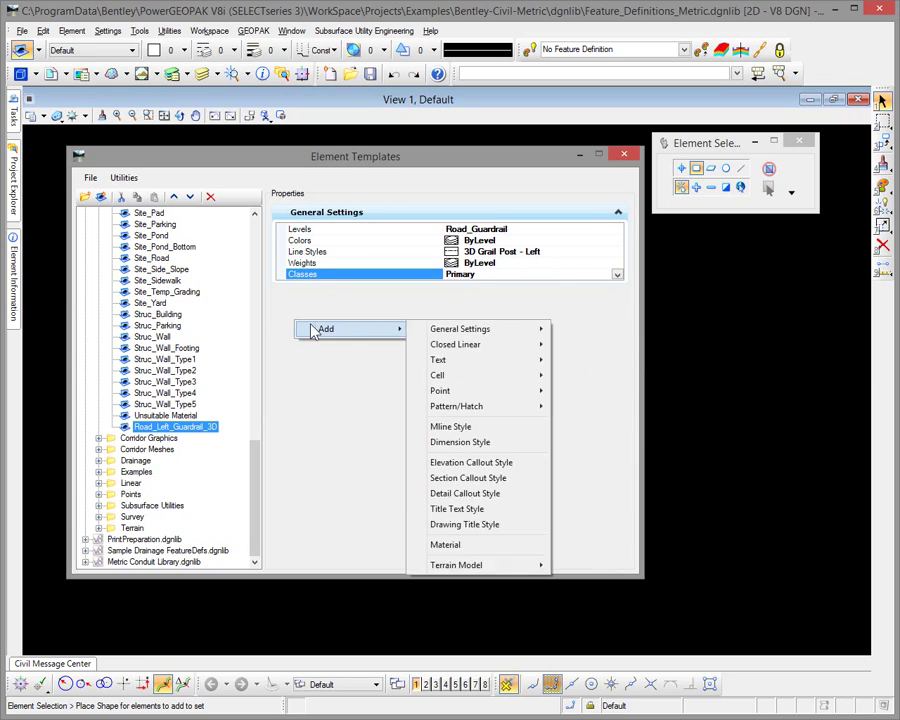
click(446, 544)
click(620, 315)
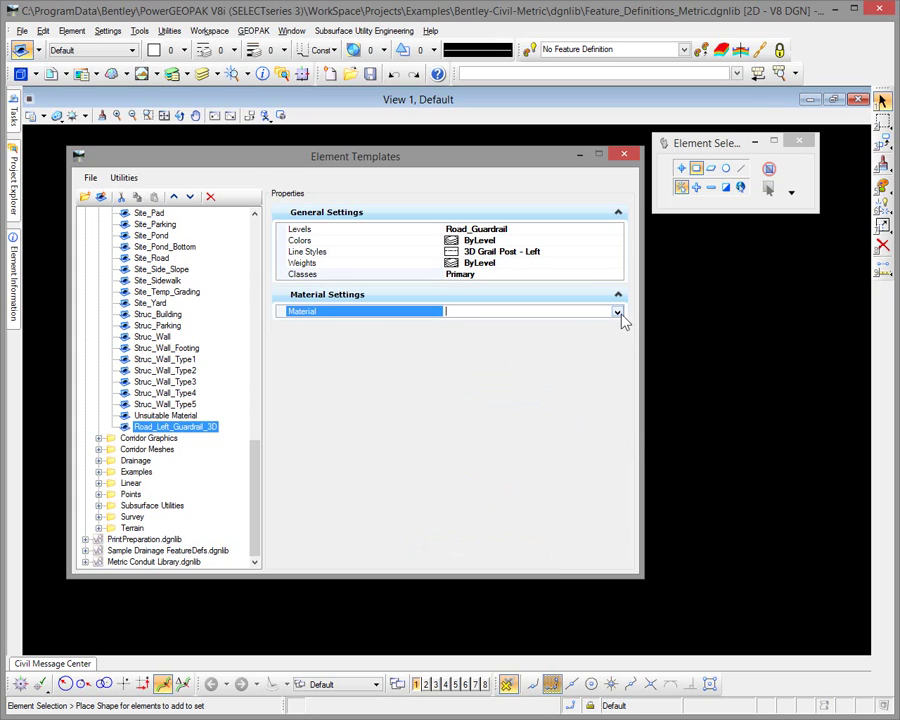
click(618, 313)
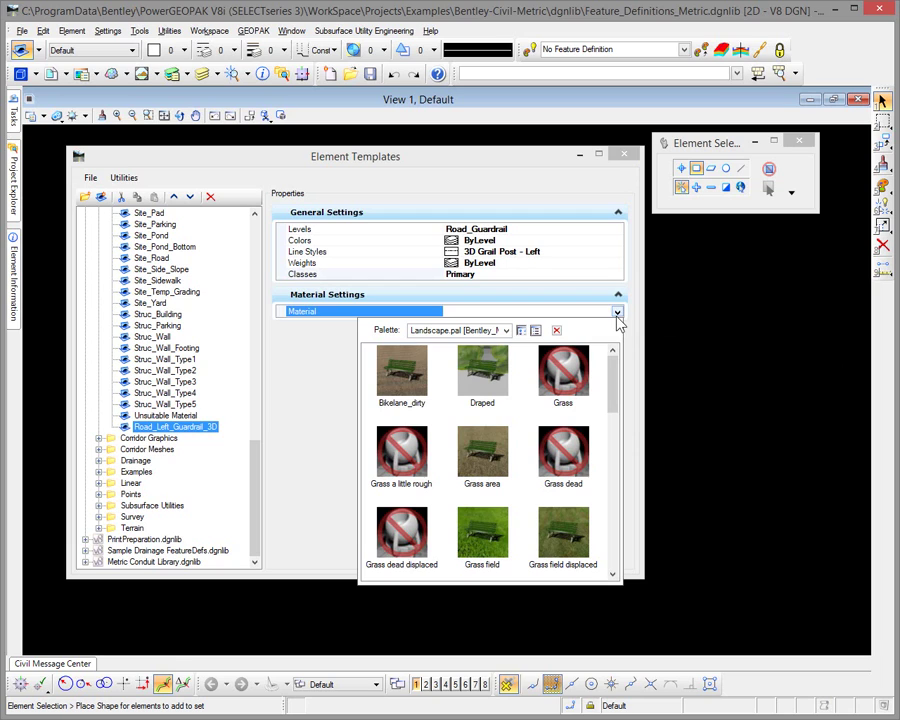
click(508, 332)
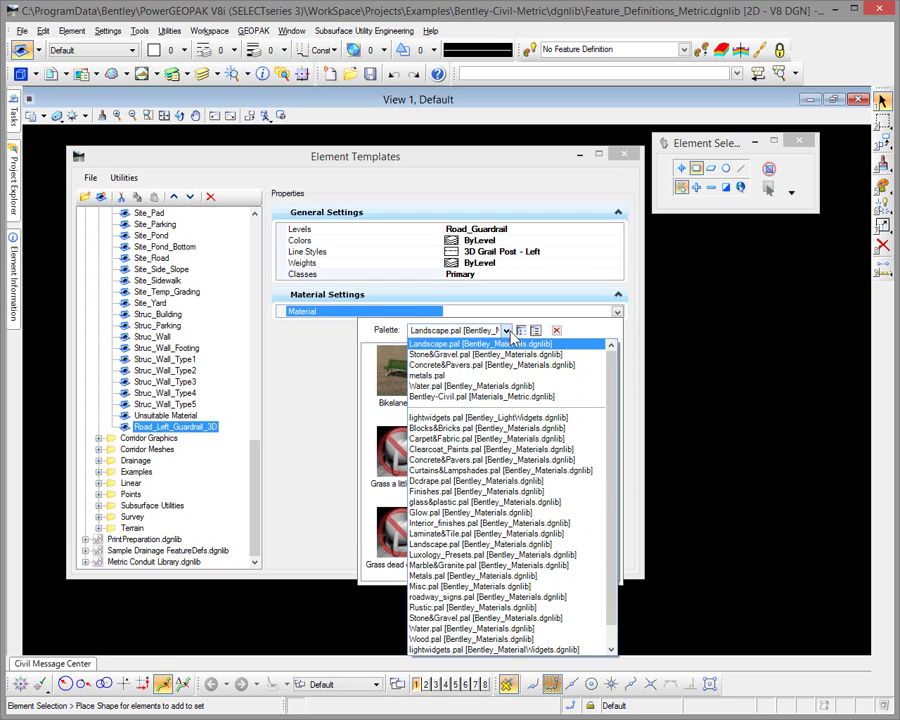
click(490, 396)
drag(615, 418, 597, 555)
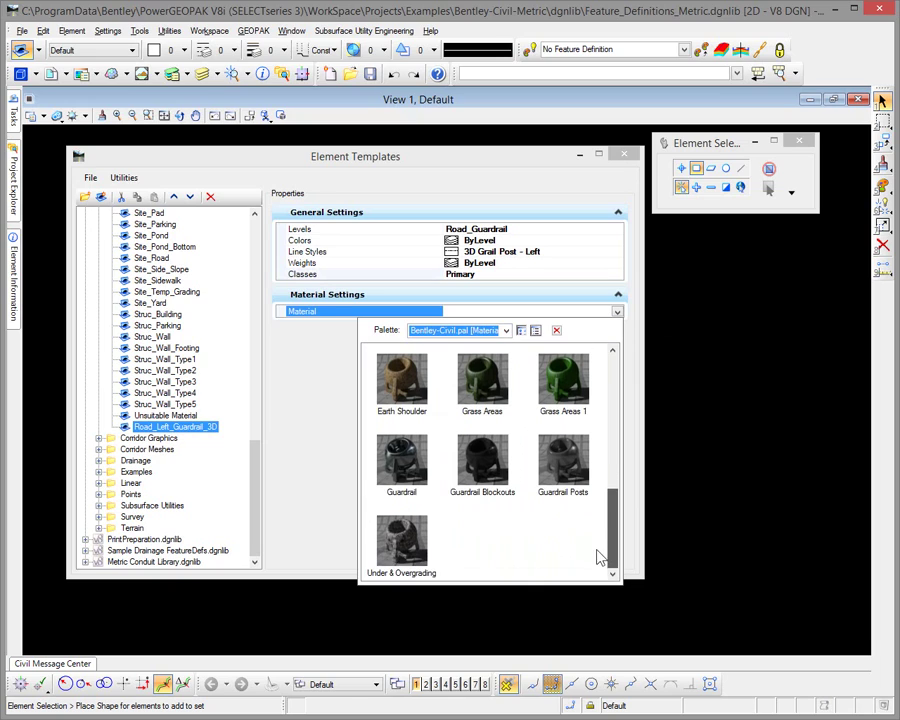
click(569, 468)
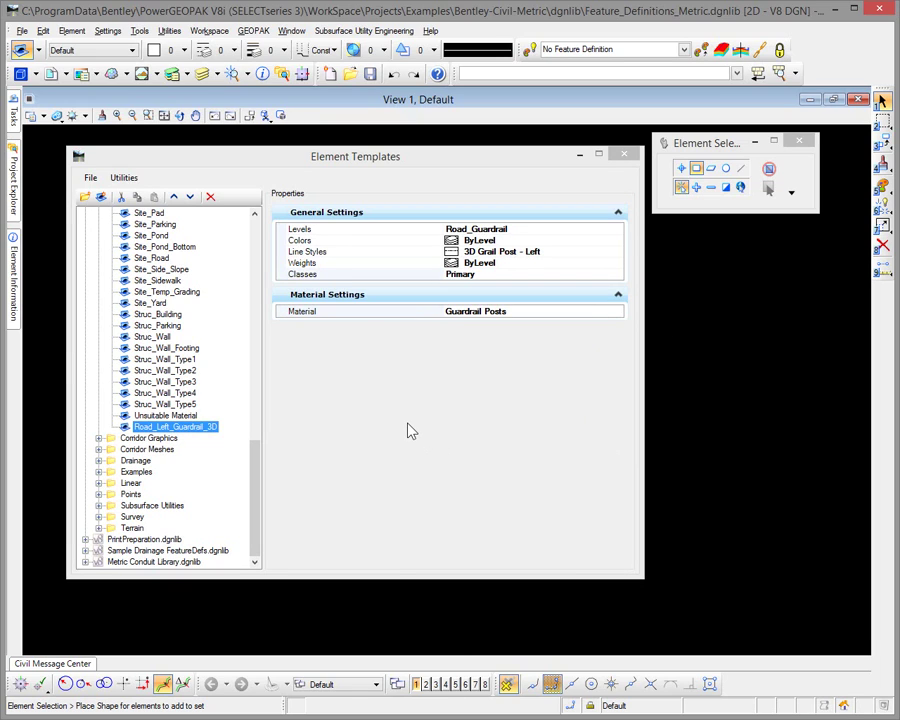
Copy the Road_Left_Guardrail_3D template and paste the duplicate into the Components group.
right_click(206, 430)
click(257, 520)
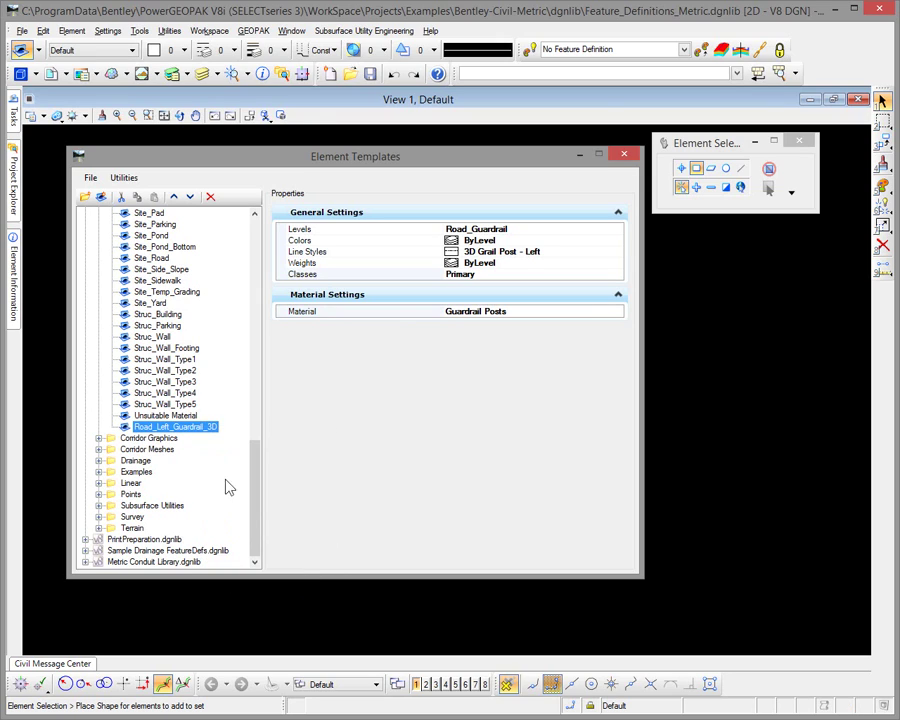
drag(259, 470, 255, 215)
click(140, 246)
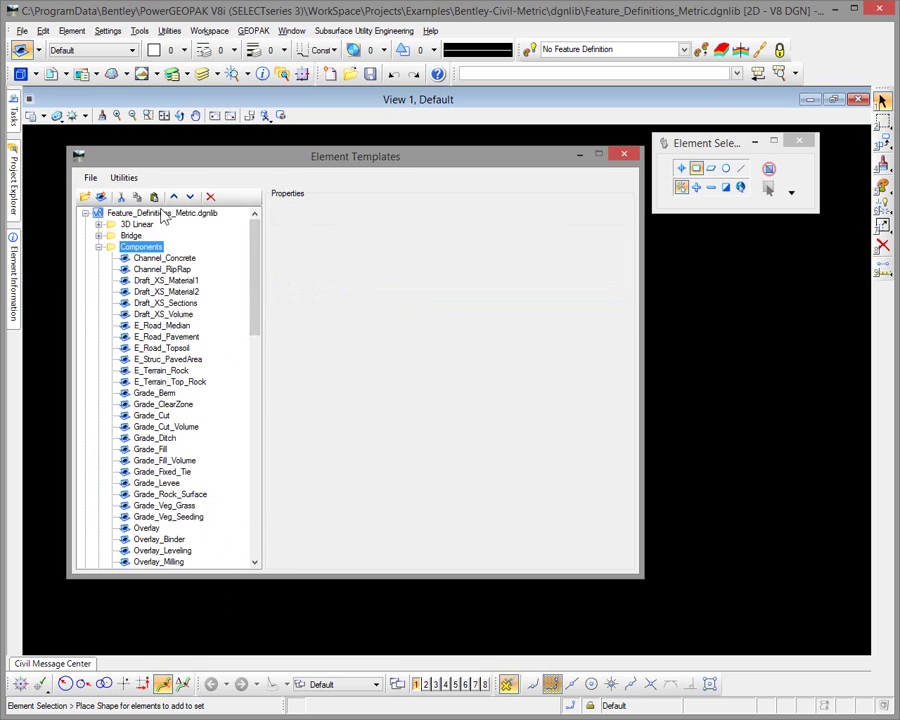
click(153, 196)
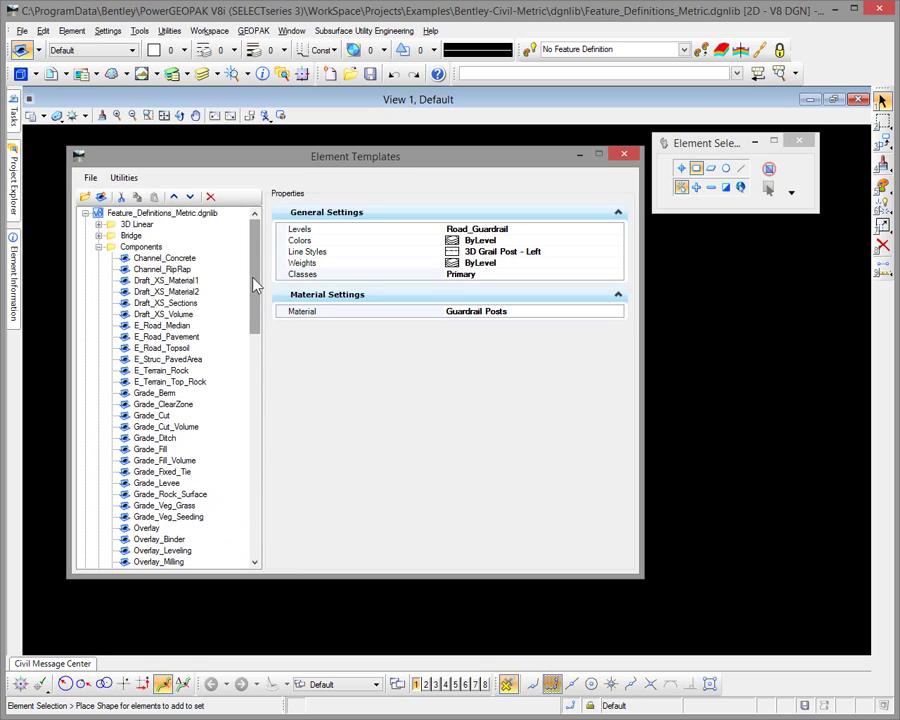
Rename the duplicated guardrail template as Road_Right_Guardrail_3D.
drag(253, 285, 273, 534)
right_click(218, 427)
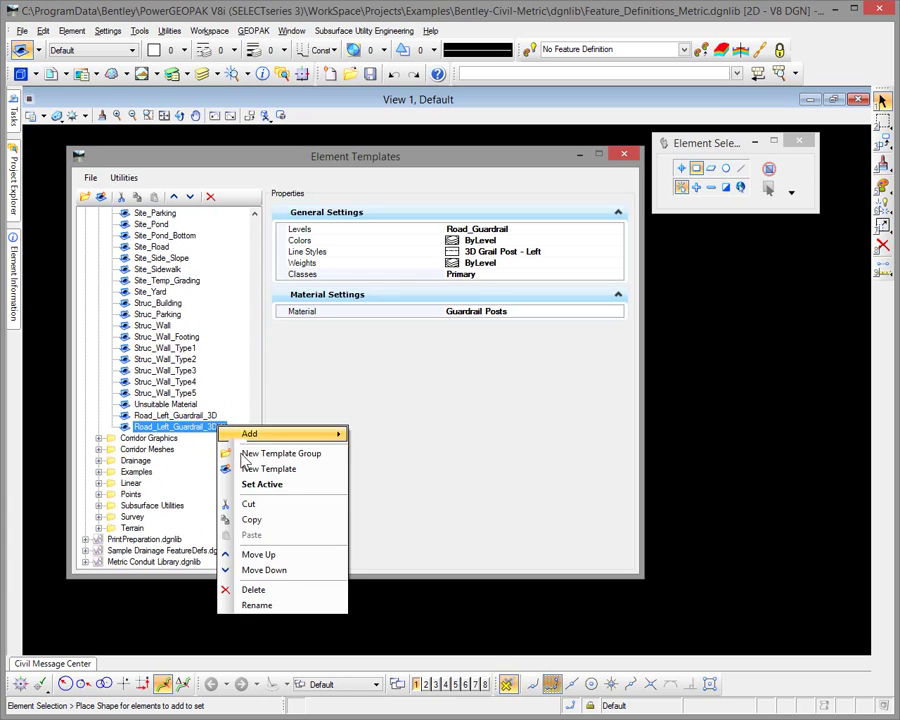
click(252, 605)
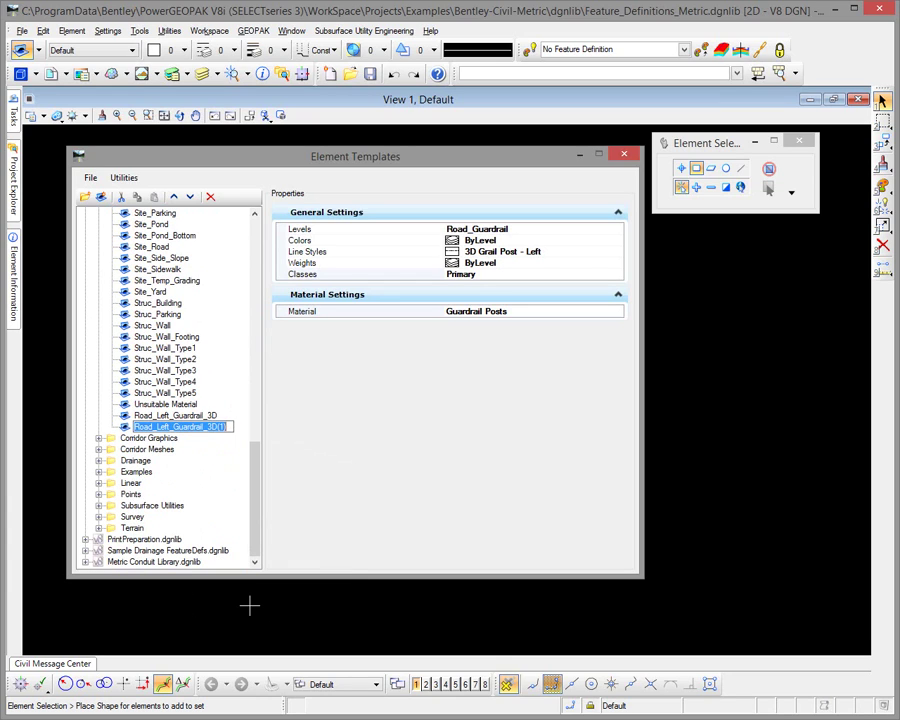
key(End)
key(BackSpace)
key(BackSpace)
key(BackSpace)
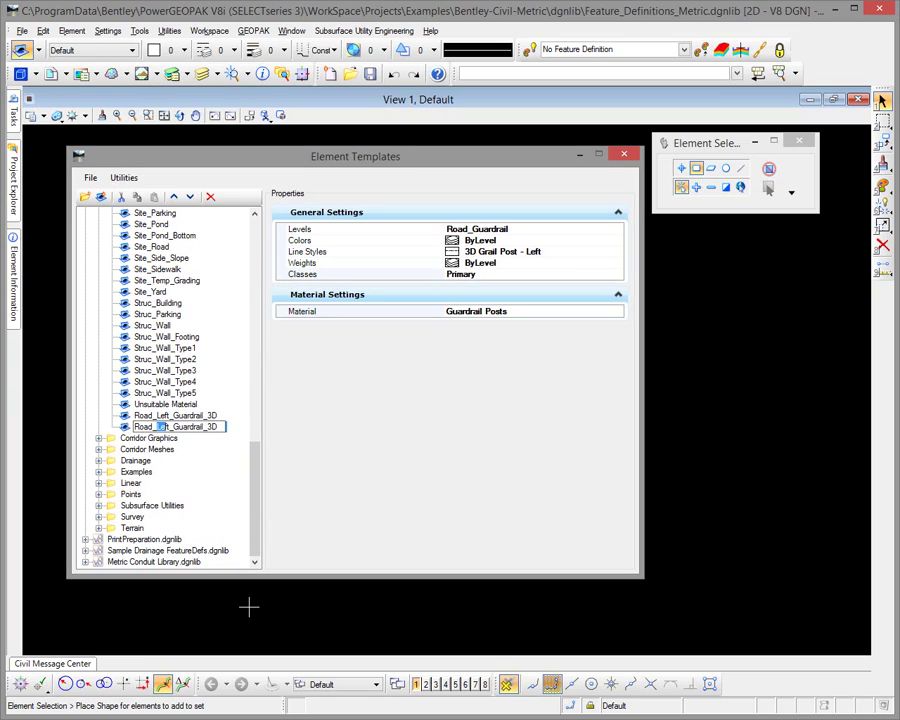
text(Righ)
Set the Road_Right_Guardrail_3D template's line style to 3D Grail Post - Right.
click(617, 252)
click(615, 252)
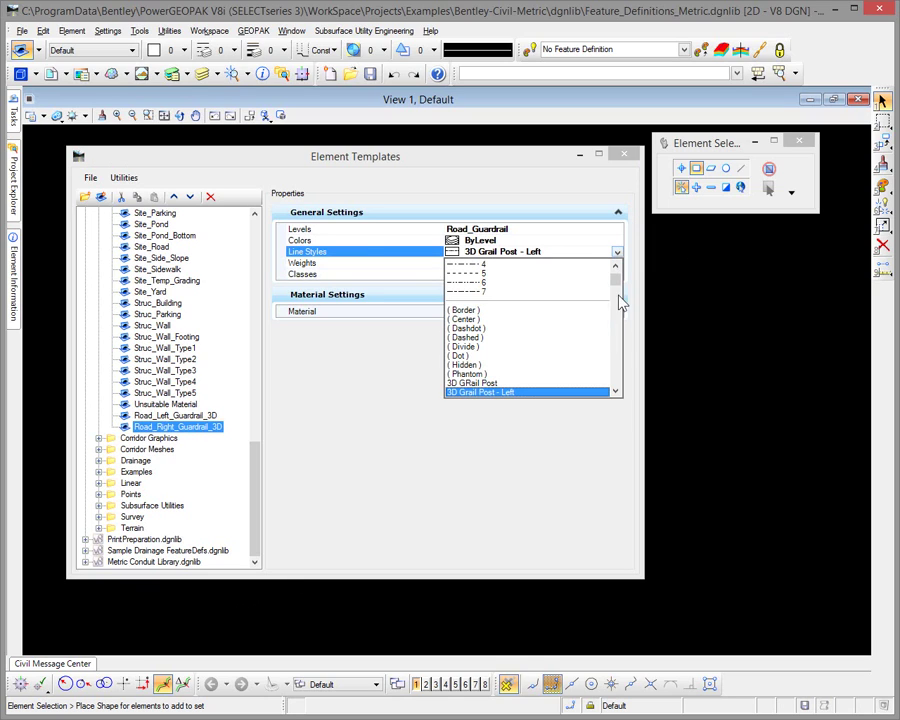
click(615, 391)
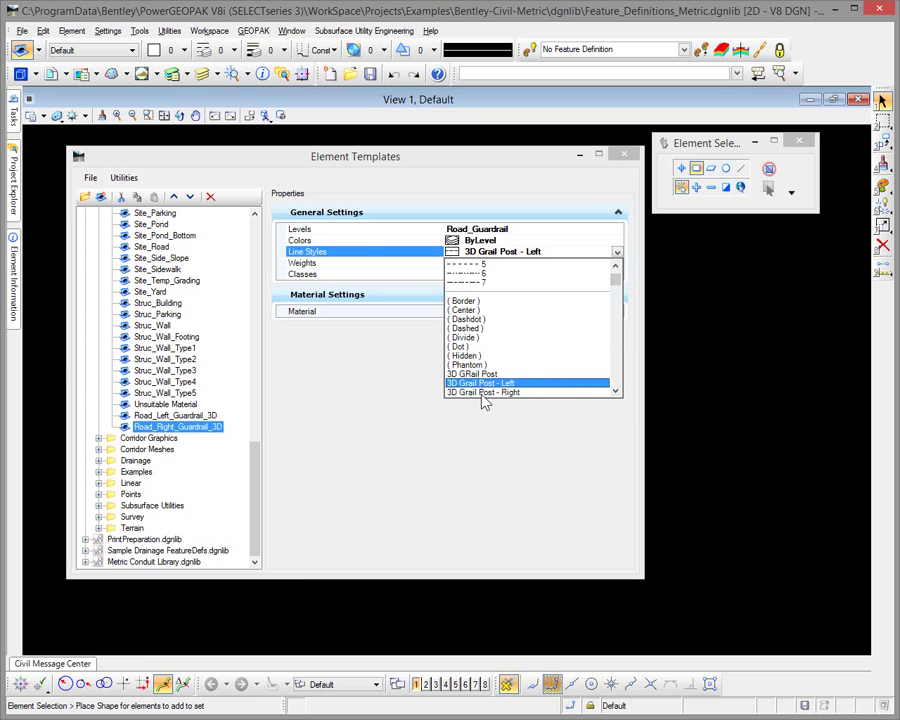
click(482, 393)
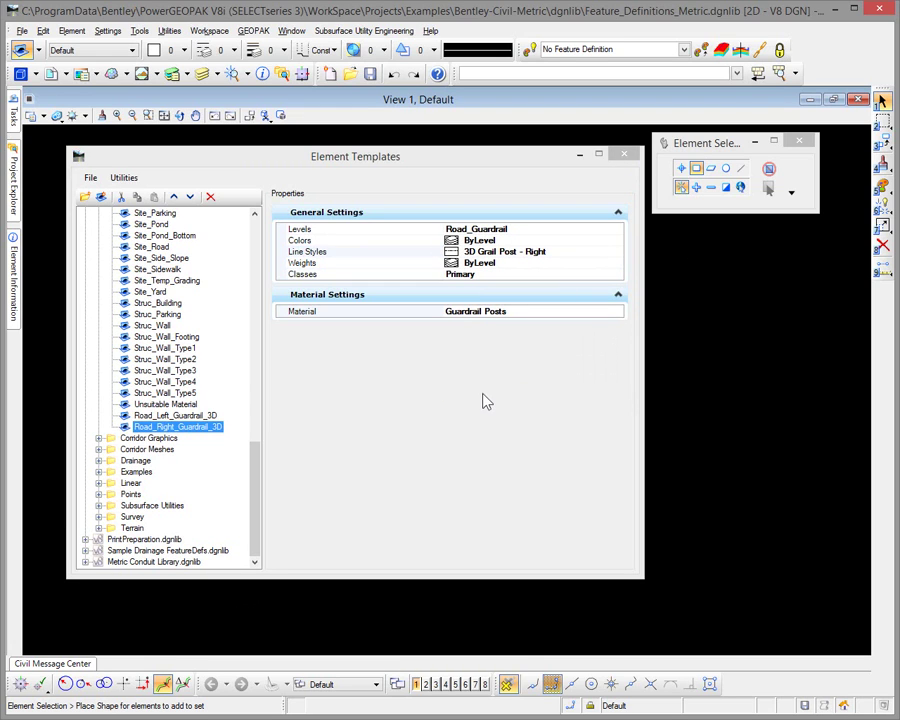
Sort the templates inside the Components group of Feature_Definitions_Metric.dgnlib.
drag(253, 446, 249, 225)
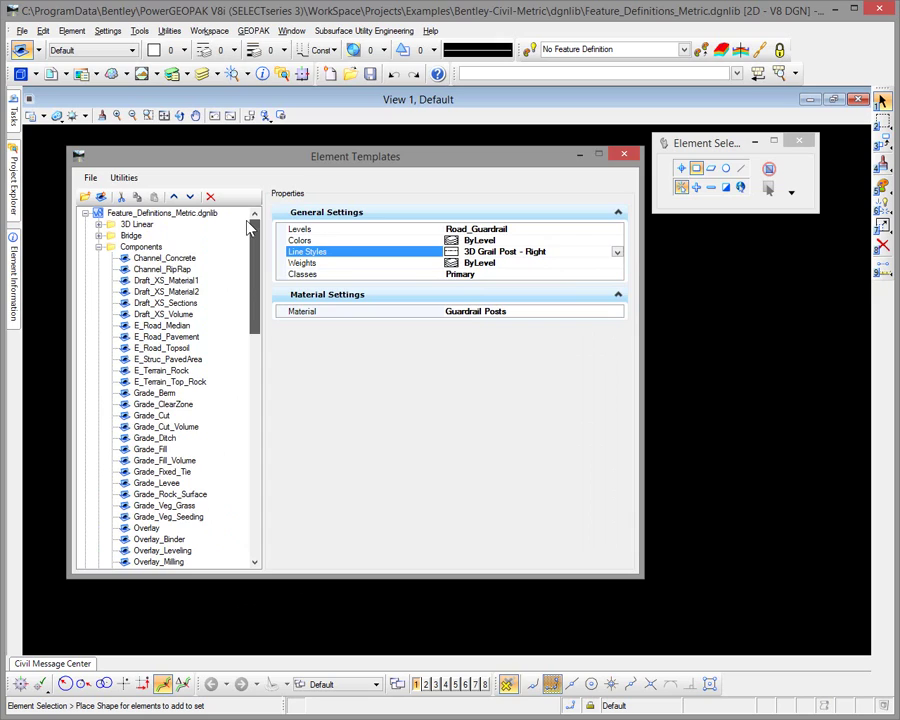
click(148, 247)
right_click(152, 248)
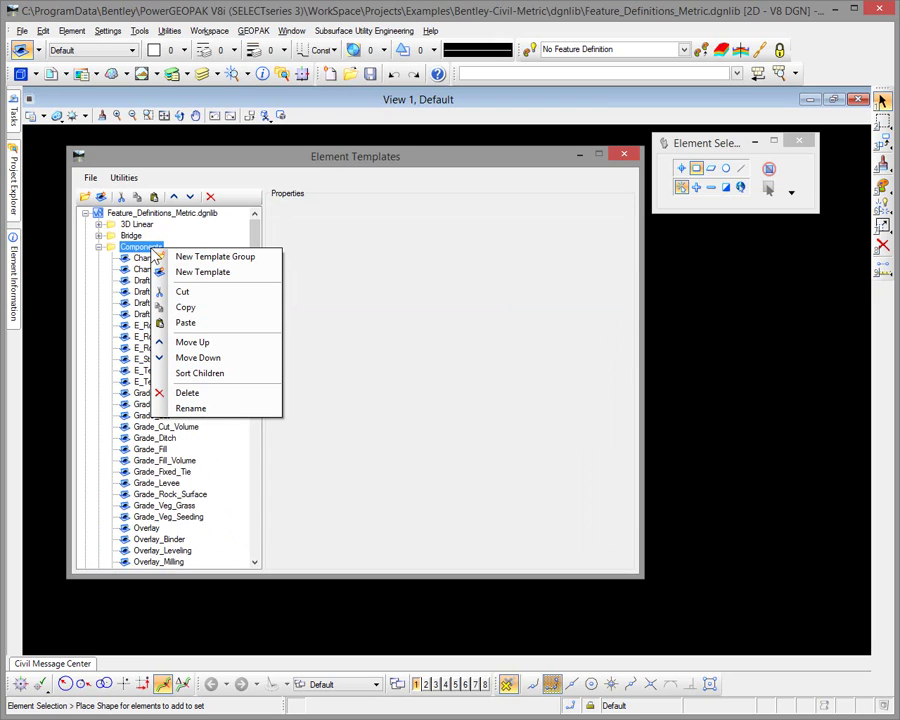
click(205, 374)
Review the settings of the Road_Right_Guardrail_3D and Road_Left_Guardrail_3D templates and close Element Templates.
drag(257, 294, 255, 438)
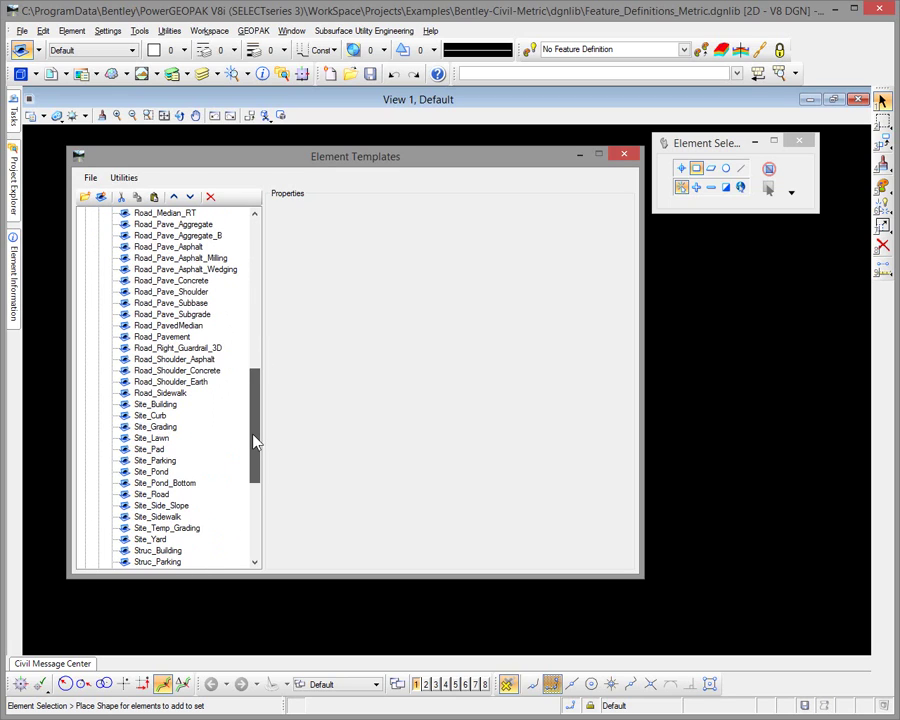
click(208, 349)
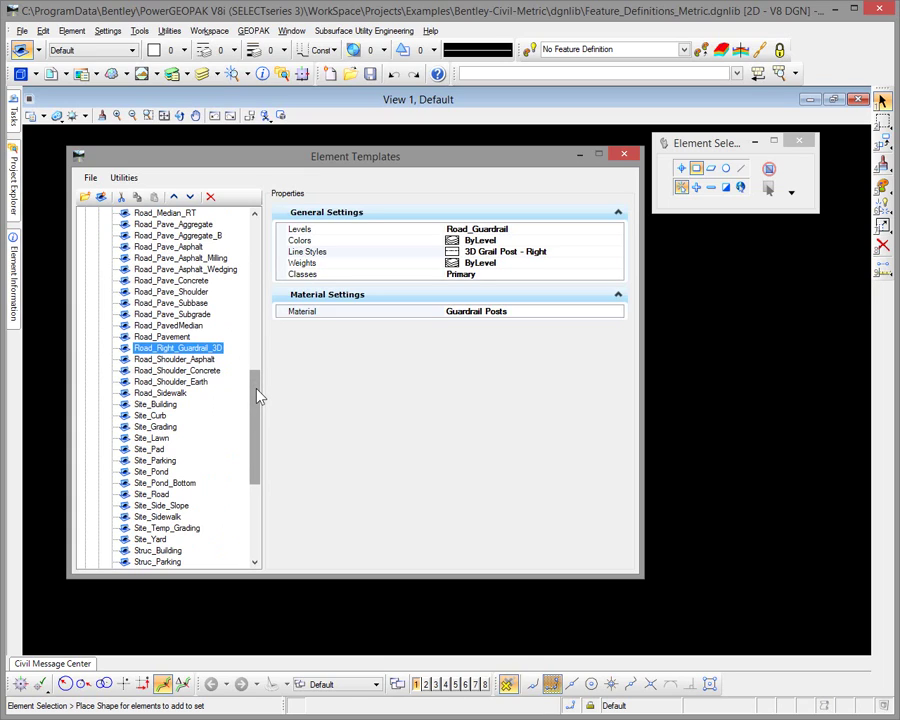
drag(257, 395, 253, 372)
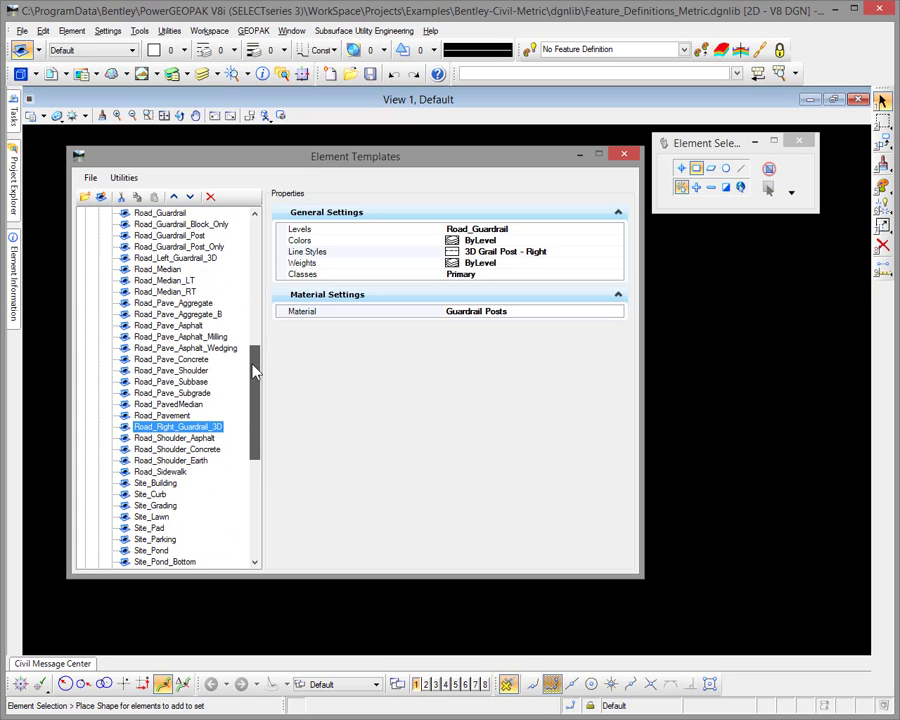
click(176, 257)
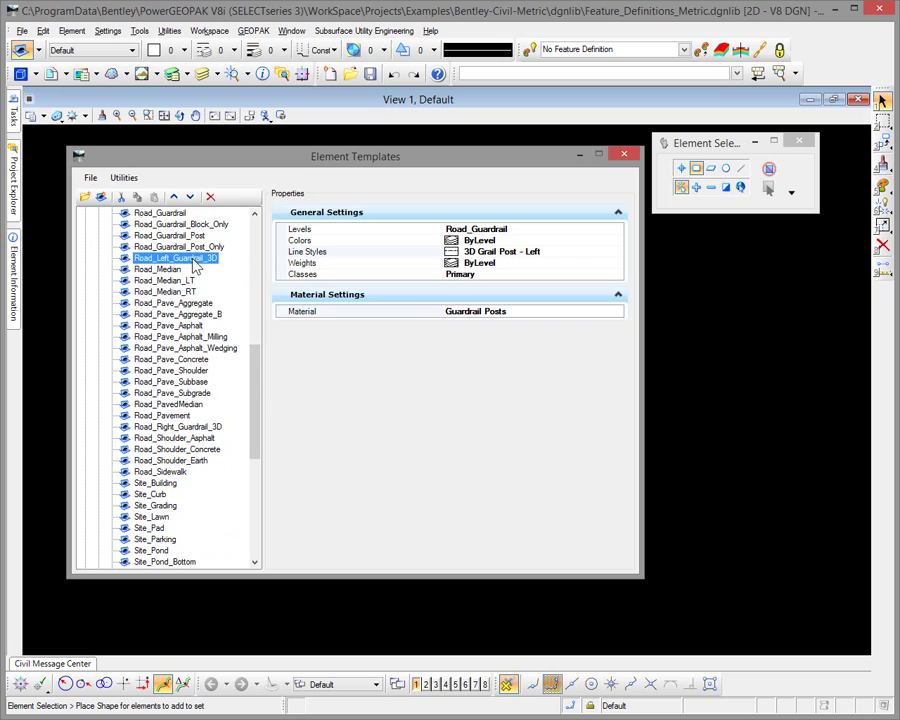
click(624, 157)
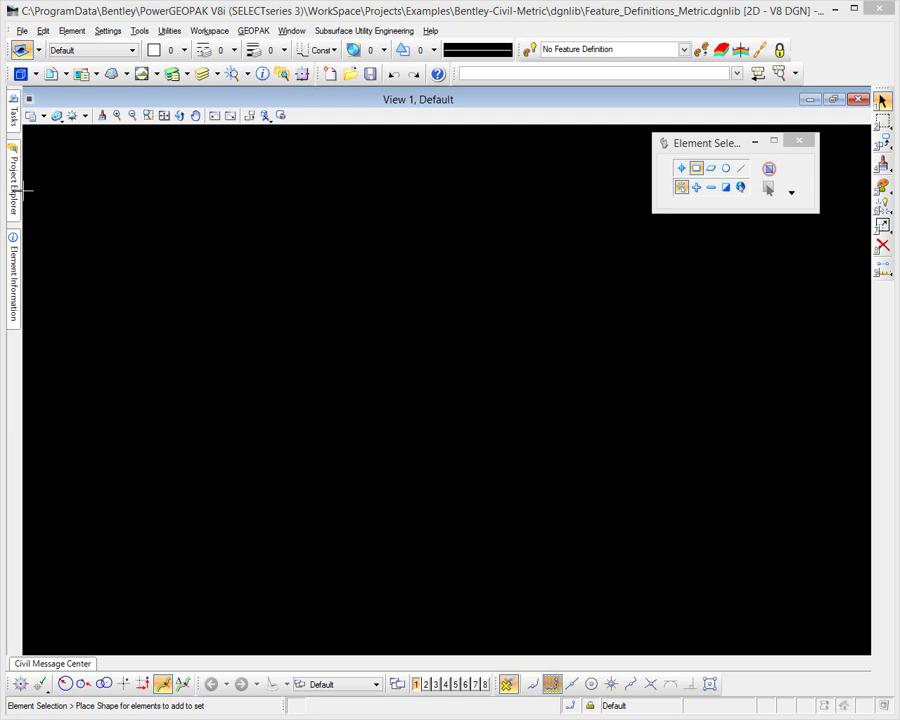
Pin Project Explorer and Element Information open side by side.
mouse_move(15, 188)
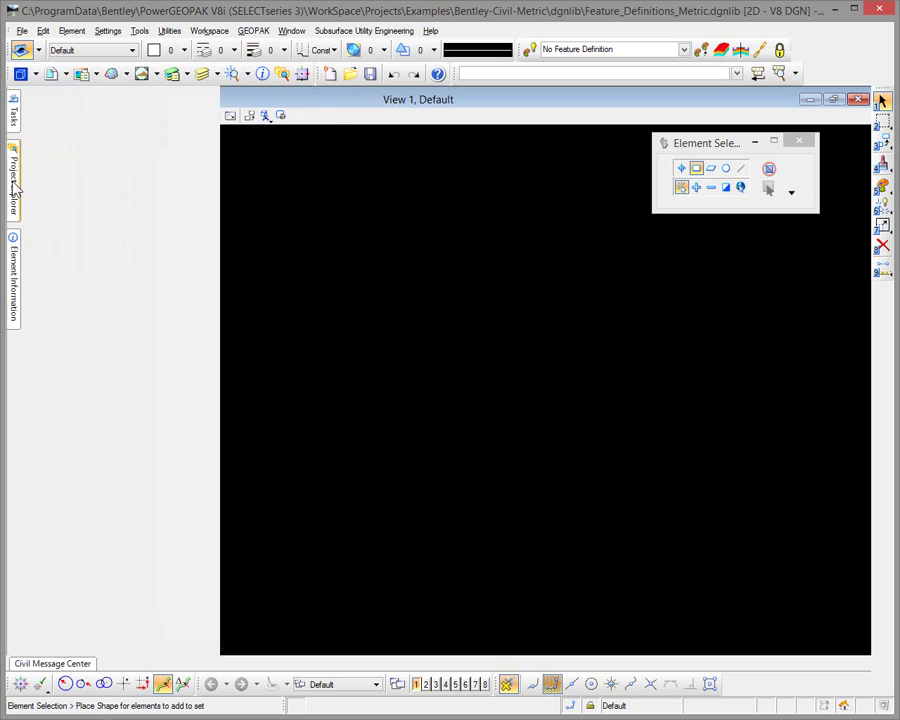
click(316, 93)
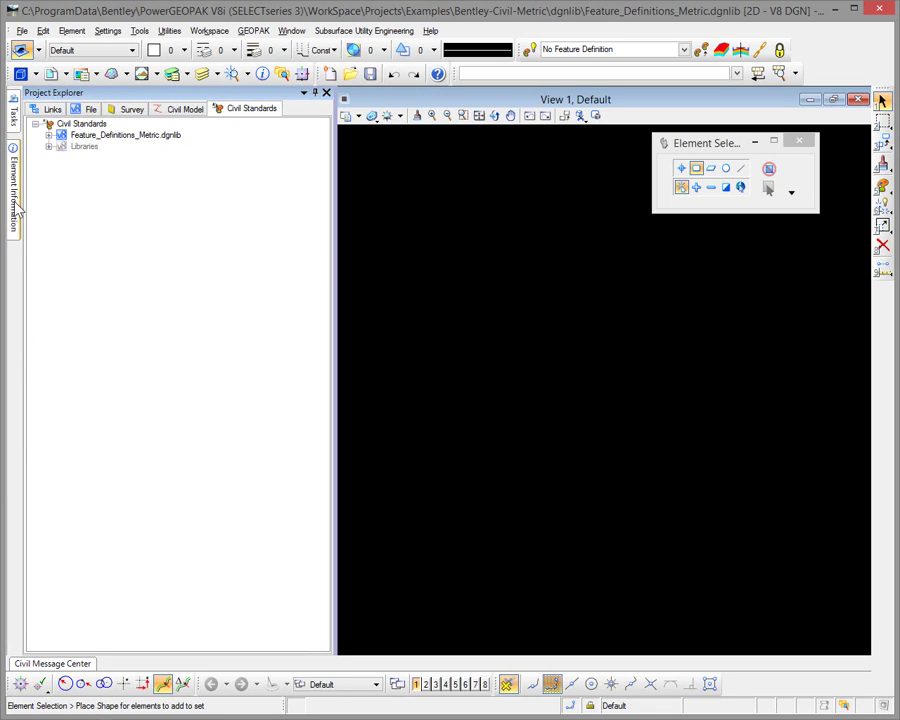
click(328, 92)
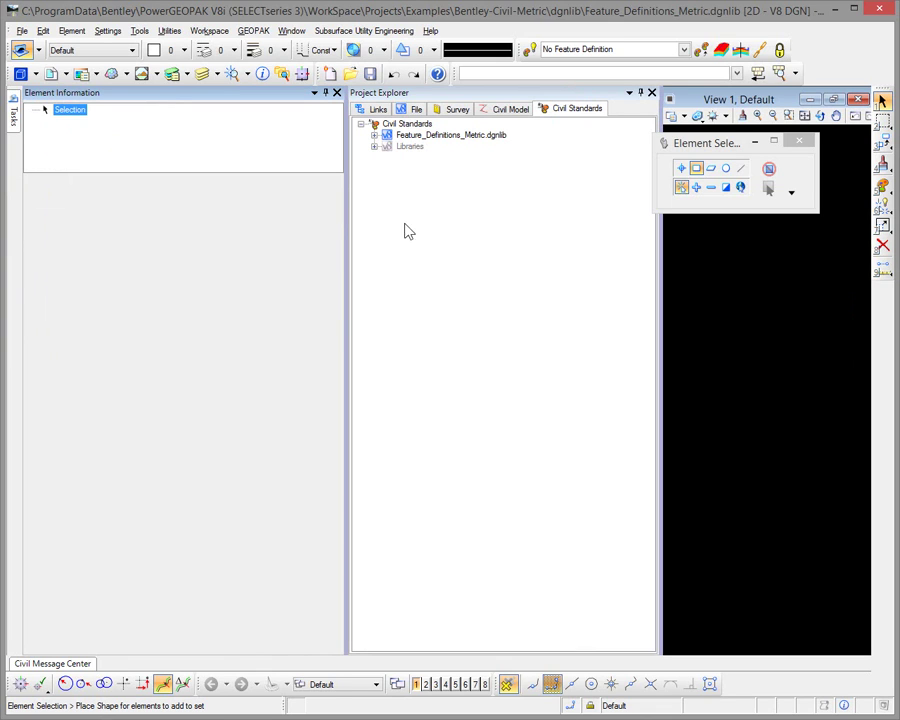
Copy the Road_Guardrail_Line feature definition and paste it into the Roadway category of the Linear feature definitions.
click(374, 135)
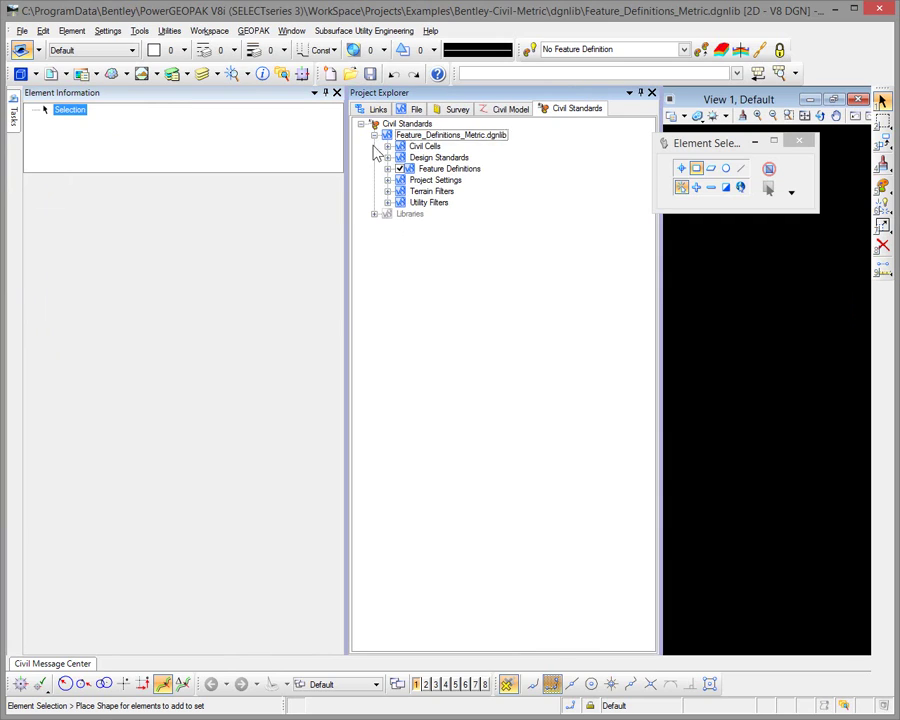
click(387, 169)
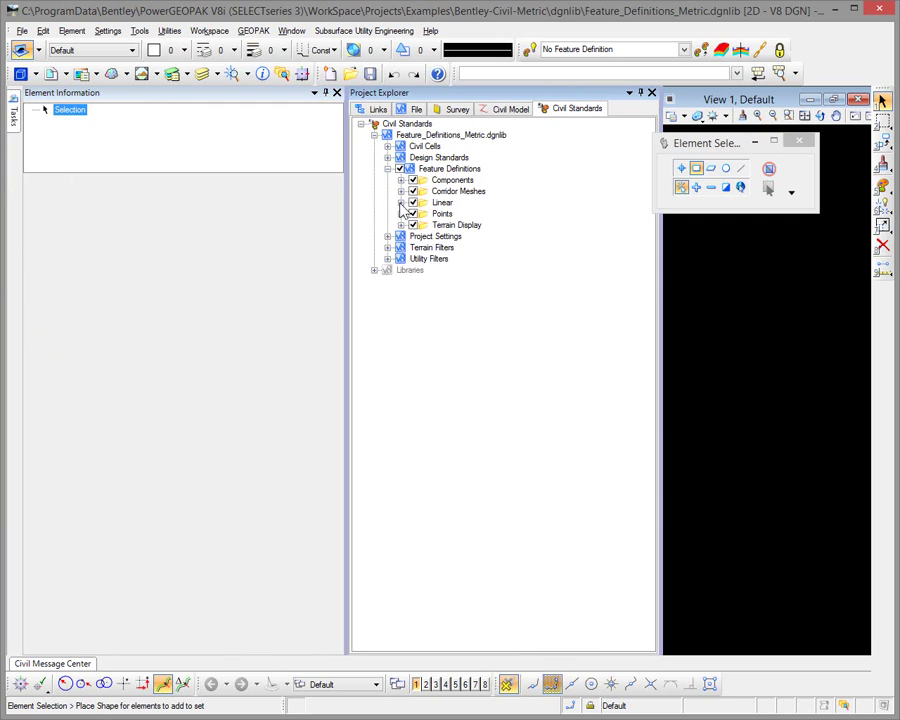
click(400, 203)
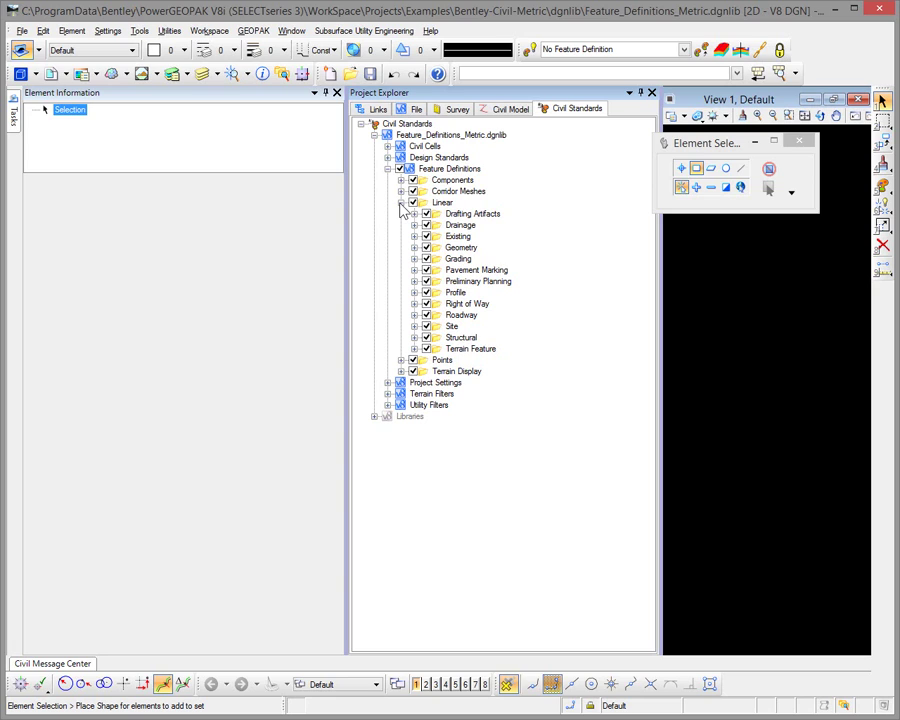
click(414, 315)
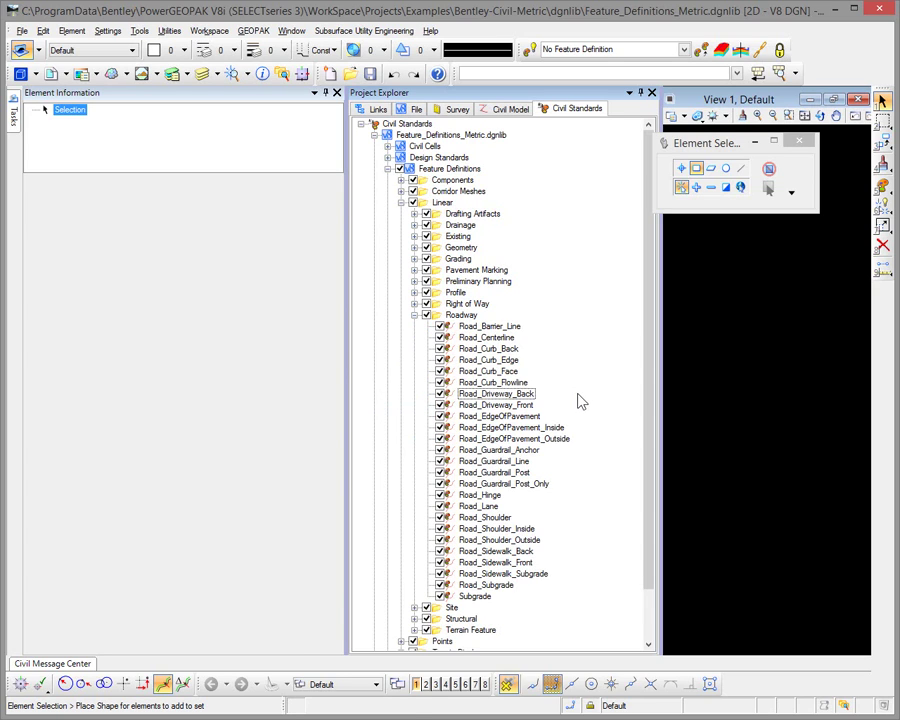
scroll(576, 398, down, 2)
click(515, 416)
right_click(518, 418)
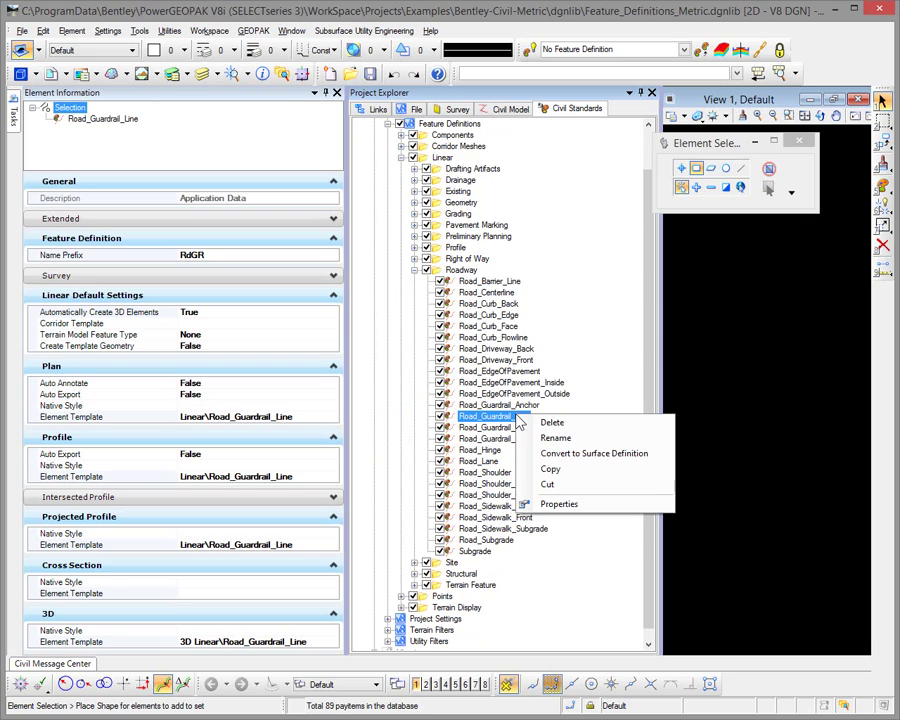
click(550, 469)
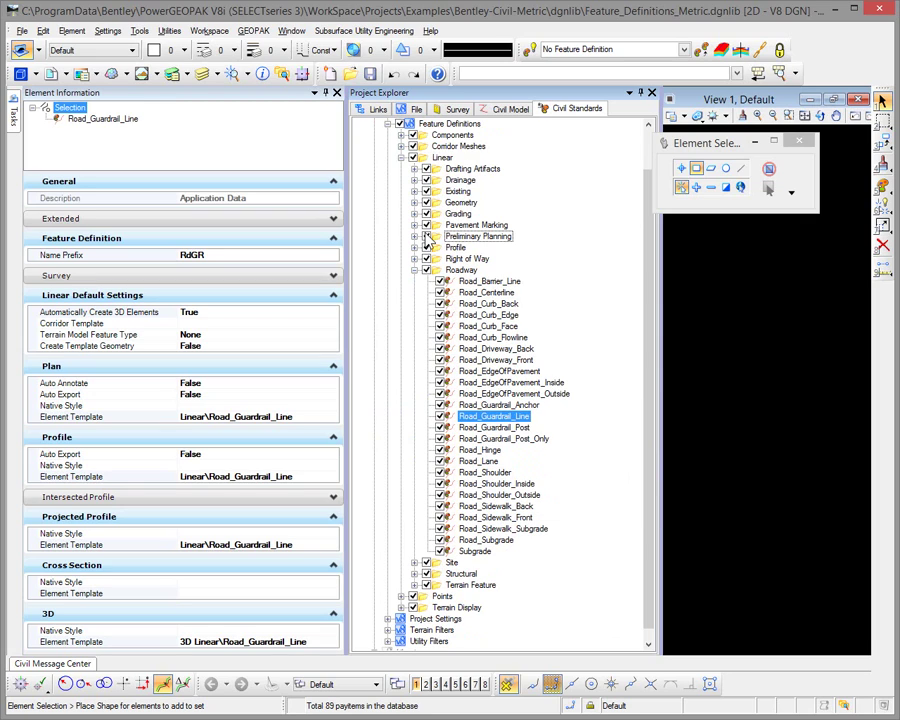
click(463, 271)
right_click(465, 272)
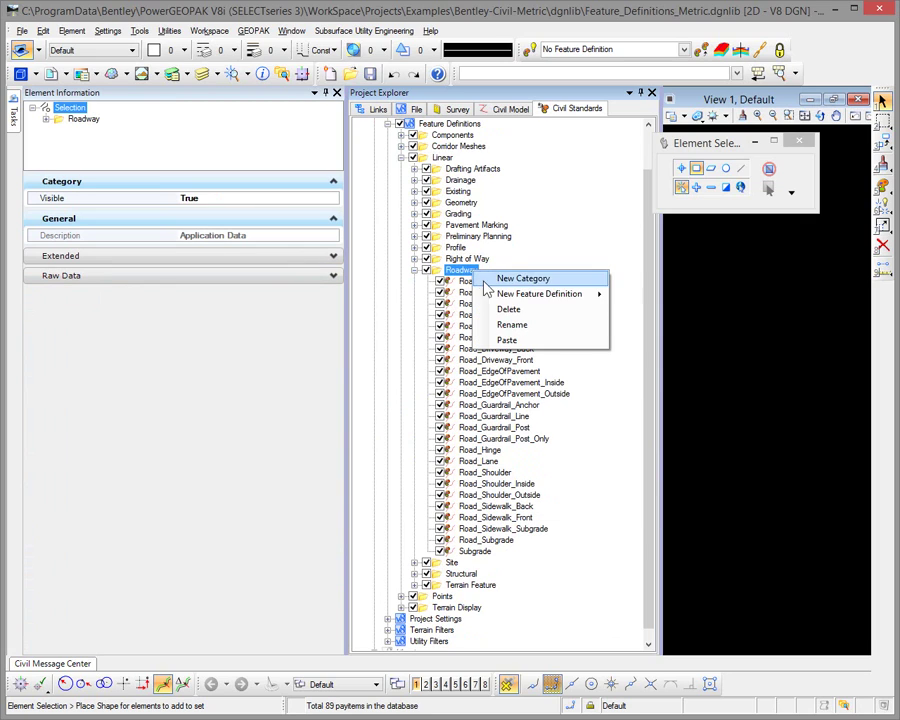
click(508, 340)
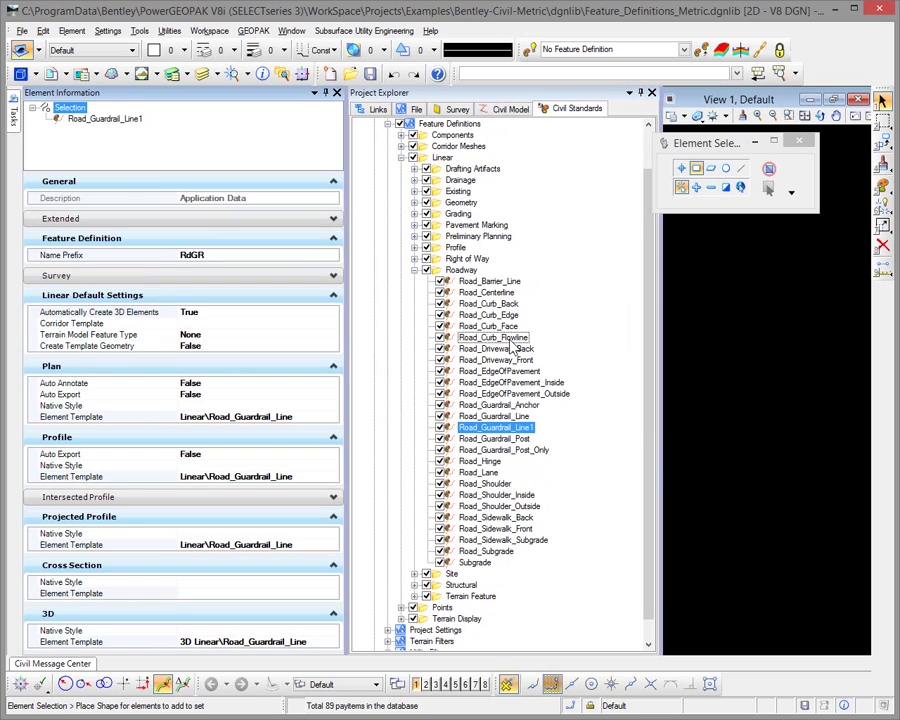
Create a second copy of Road_Guardrail_Line in the Roadway category.
right_click(523, 417)
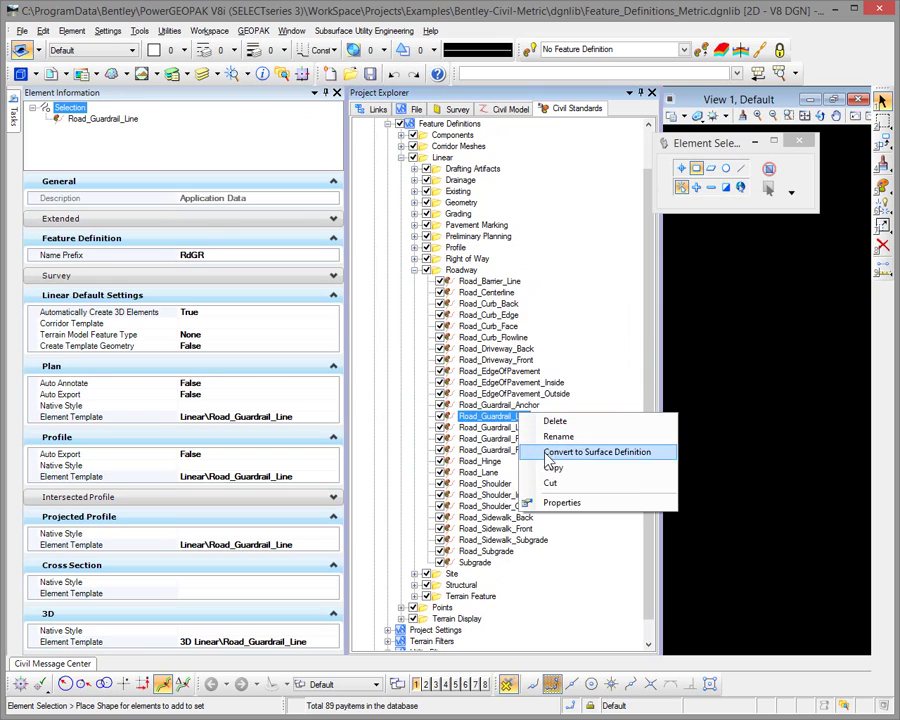
click(550, 468)
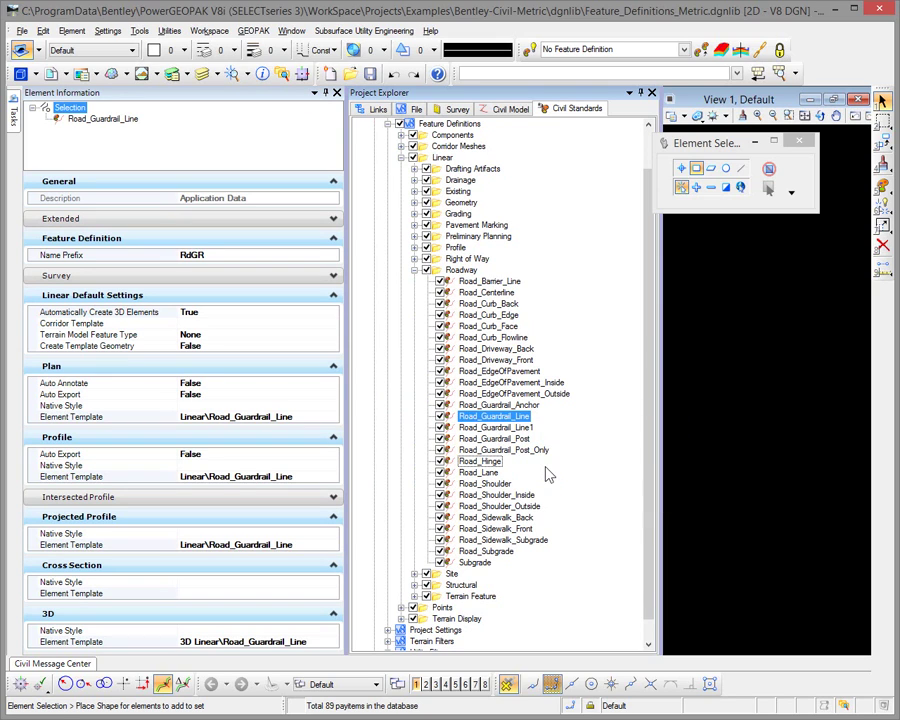
right_click(463, 272)
click(566, 344)
click(538, 437)
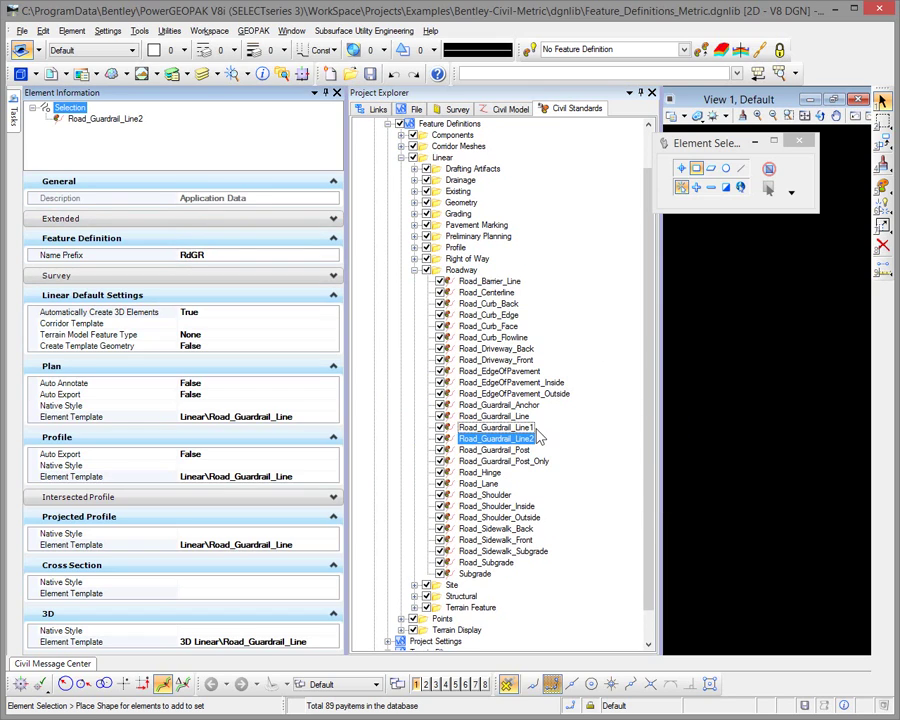
Rename the Road_Guardrail_Line1 feature definition as Road_Guardrail_3D_Left.
click(531, 428)
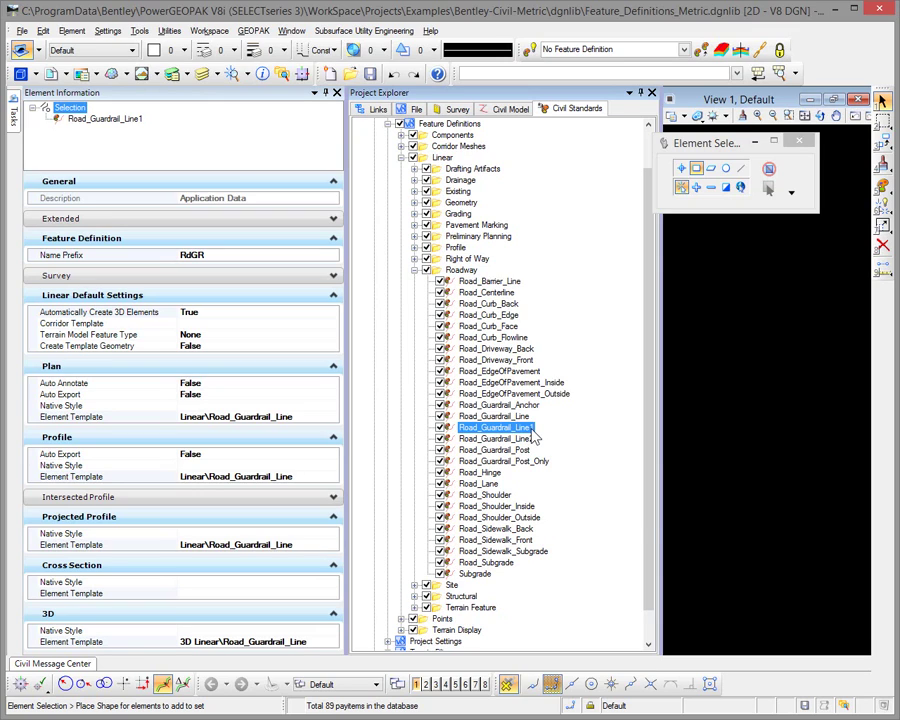
right_click(534, 432)
click(560, 453)
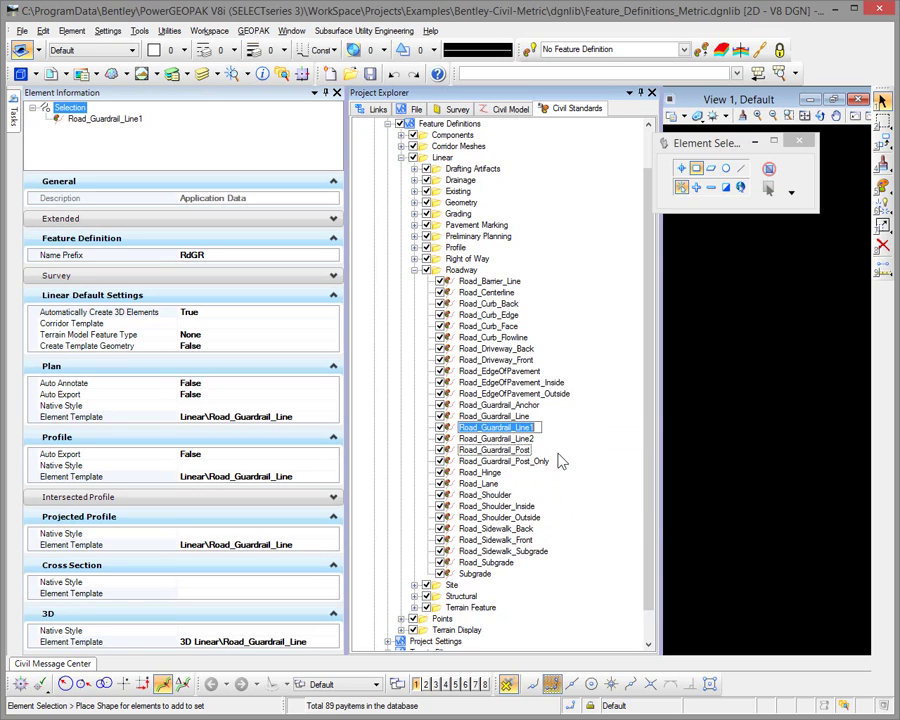
key(End)
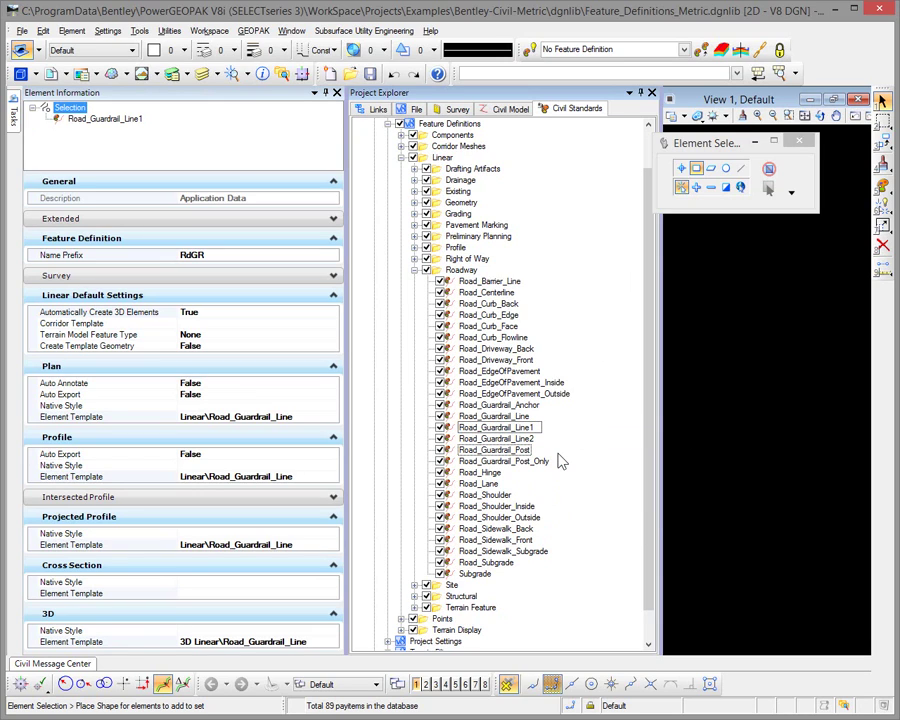
text(3ZD)
key(BackSpace)
key(BackSpace)
text(D)
text(_Line)
key(Escape)
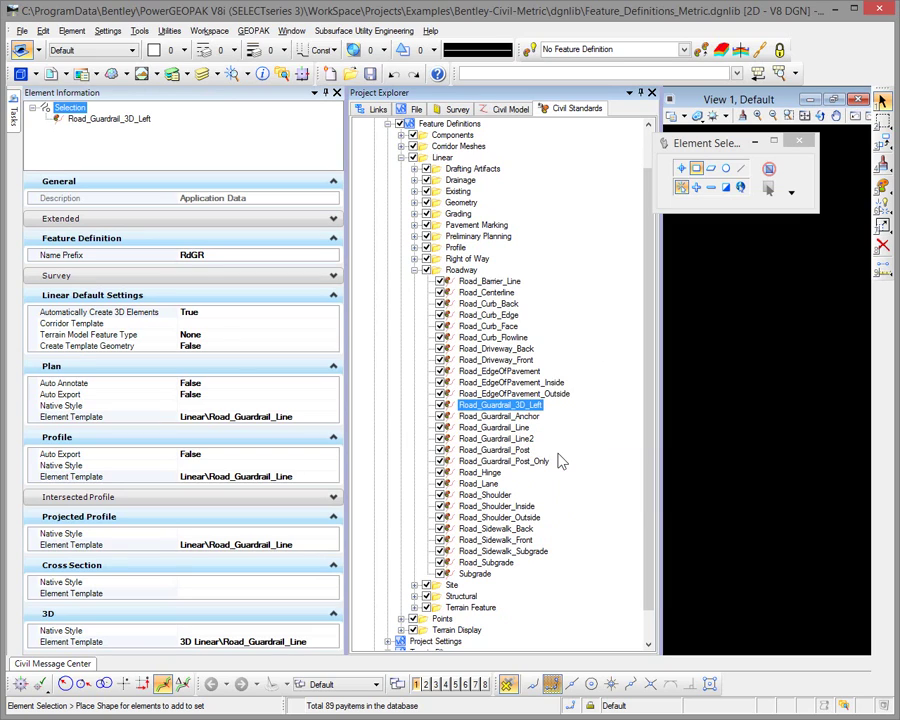
Rename the Road_Guardrail_Line2 feature definition as Road_Guardrail_3D_Right.
right_click(540, 440)
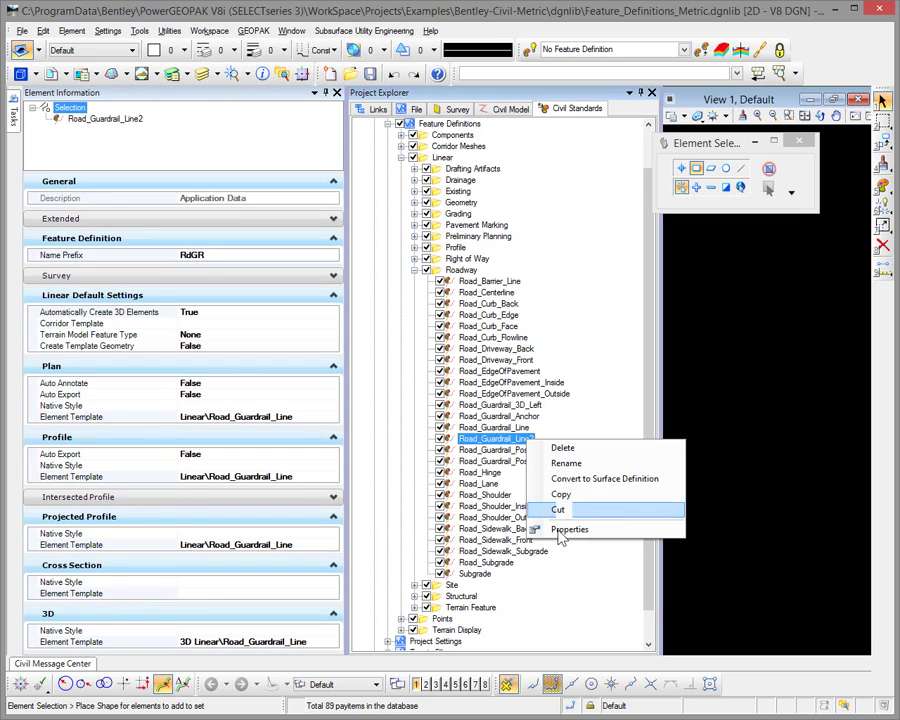
click(576, 477)
key(End)
key(BackSpace)
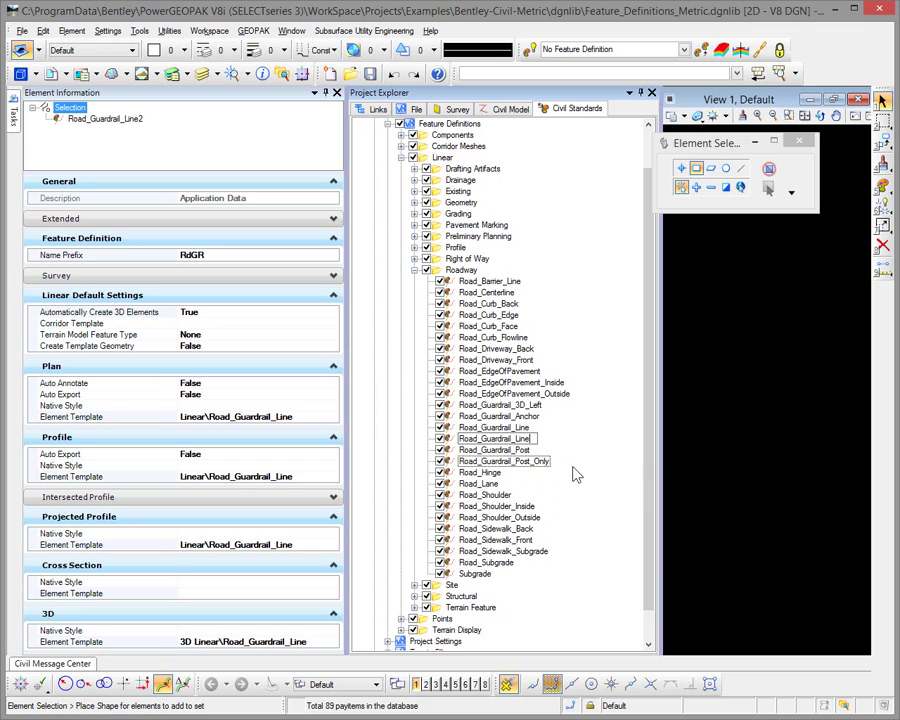
key(ctrl+shift+Left)
text(3D_Right)
key(Return)
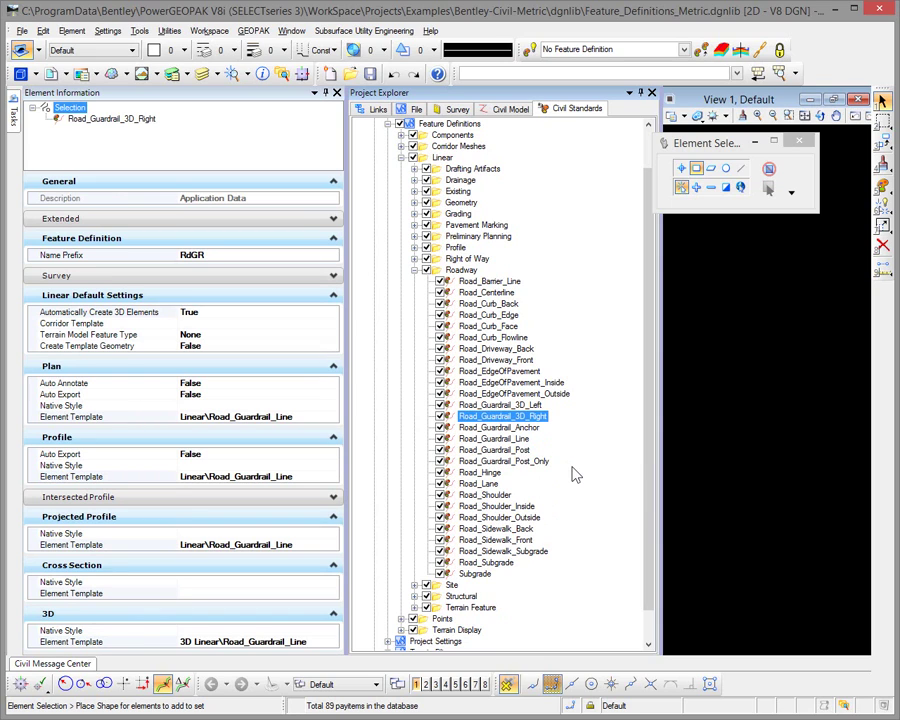
Set the name prefix of Road_Guardrail_3D_Left to Guardrail Left 3D.
click(516, 406)
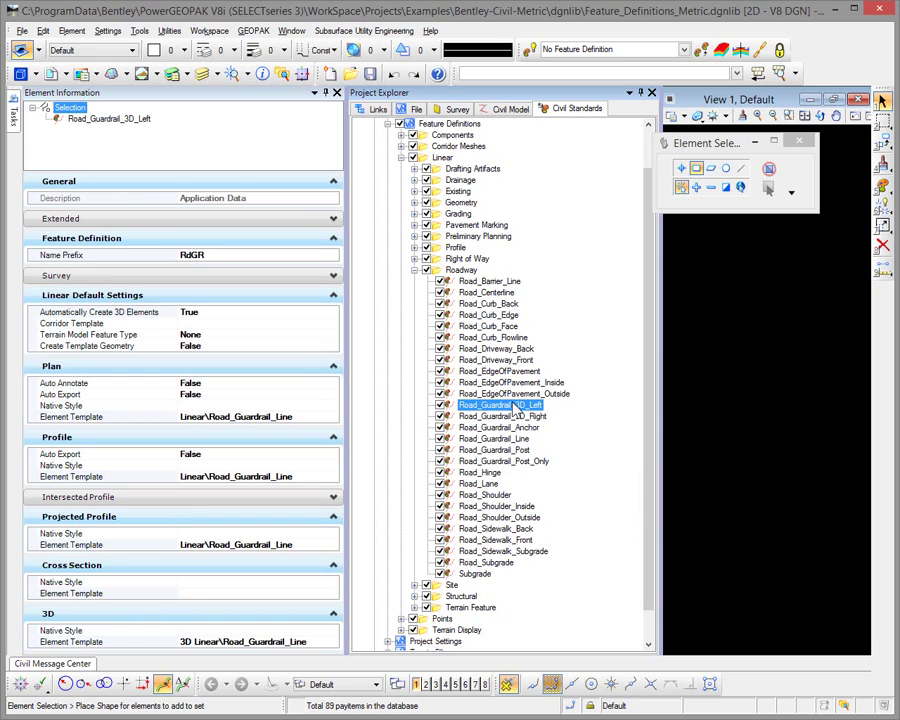
click(249, 253)
drag(249, 253, 126, 254)
text(G)
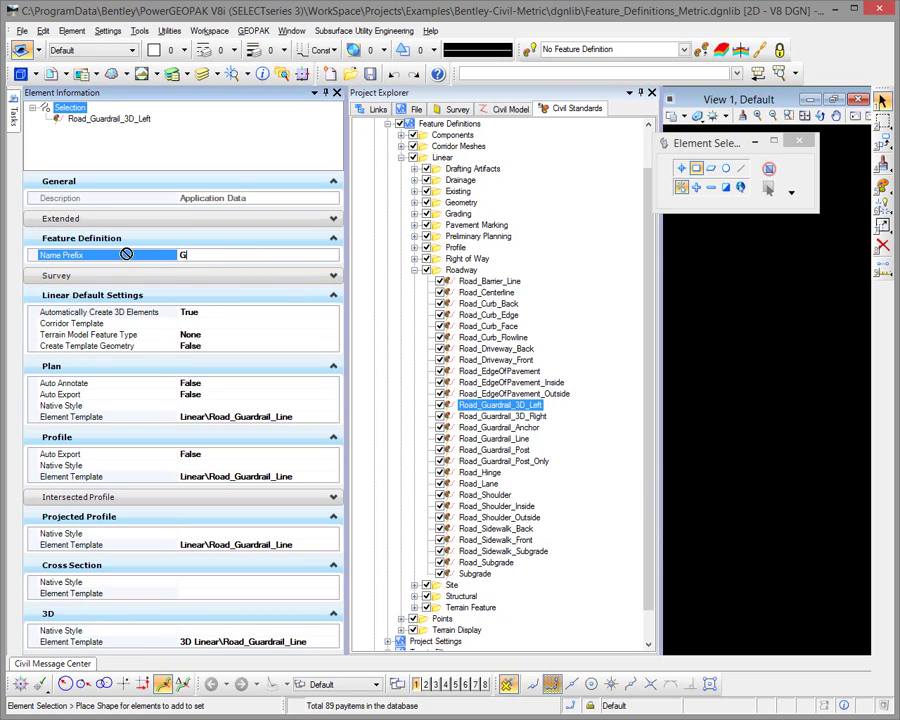
text(uardrail Left 3D)
key(Return)
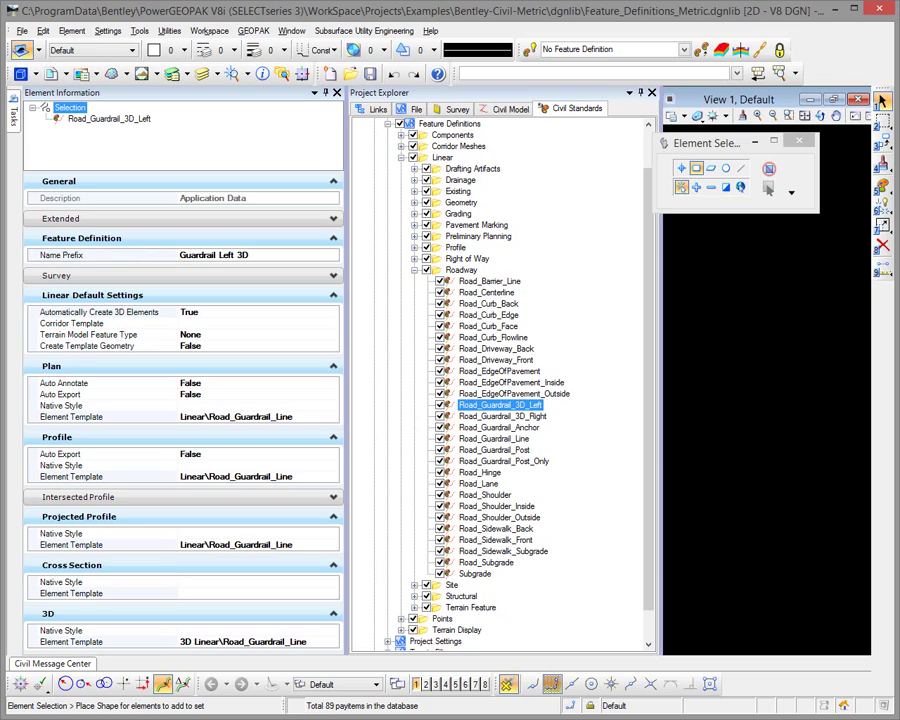
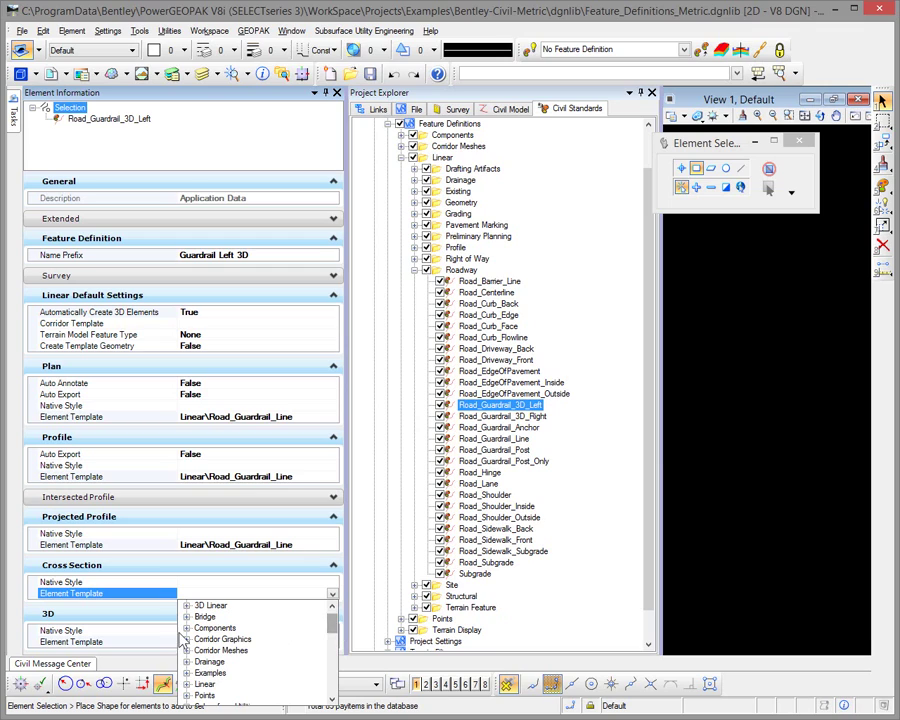
Assign Components\Road_Left_Guardrail_3D as the left guardrail definition's cross section element template and copy that template path.
click(186, 628)
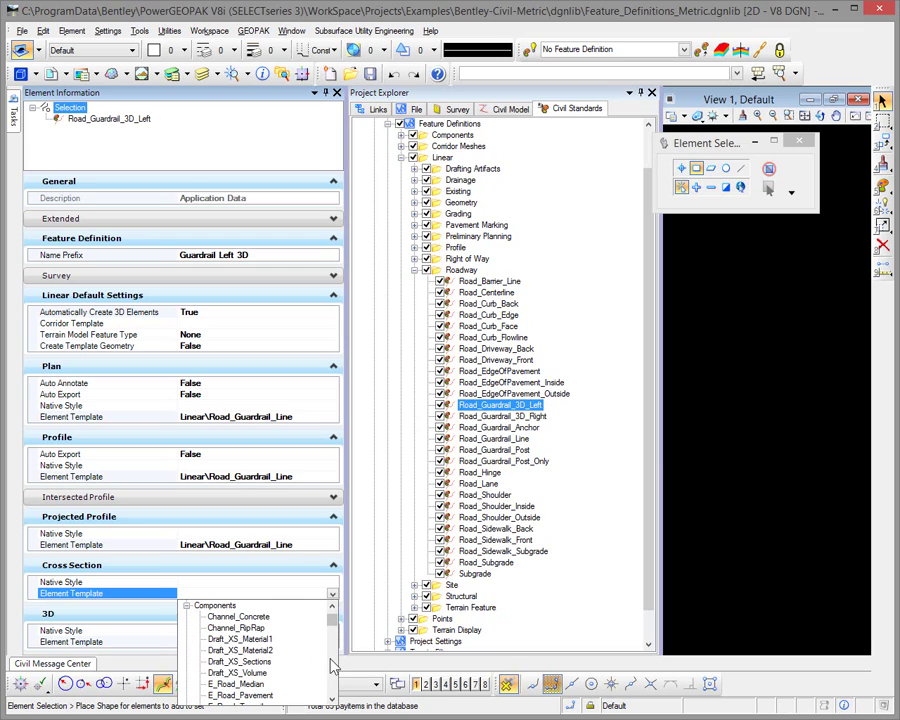
scroll(320, 668, down, 10)
scroll(333, 668, down, 3)
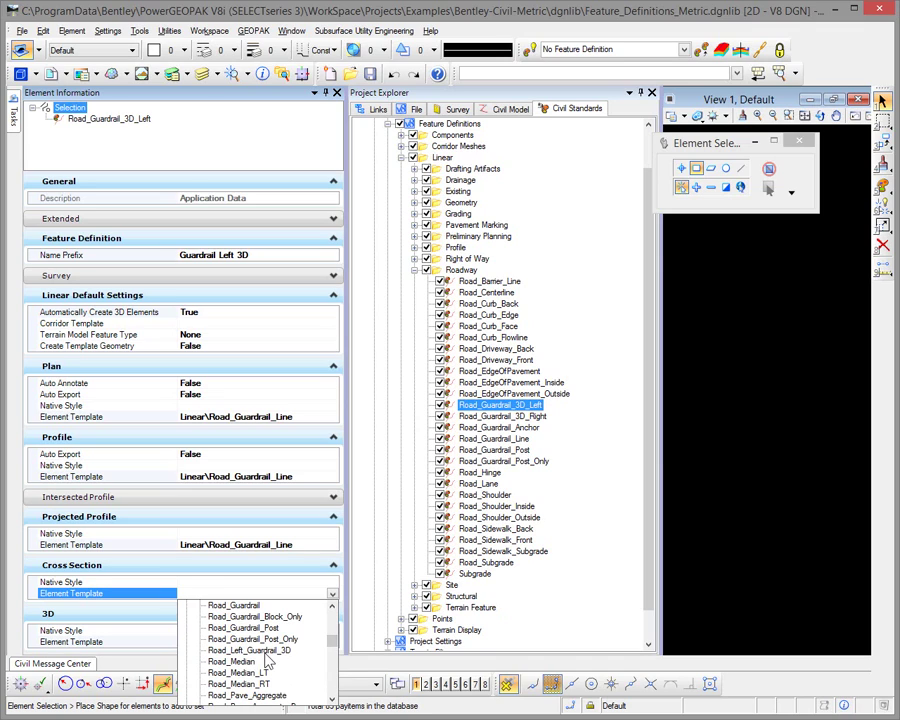
click(249, 650)
click(318, 594)
key(ctrl+c)
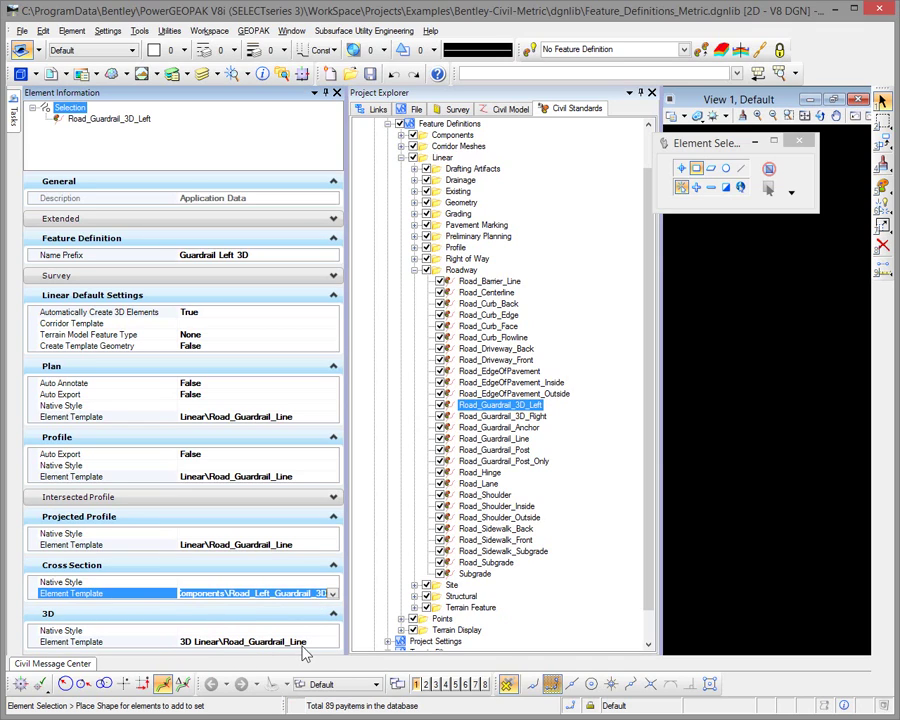
Assign the copied Components\Road_Left_Guardrail_3D path as the left guardrail definition's 3D element template.
click(305, 643)
key(ctrl+v)
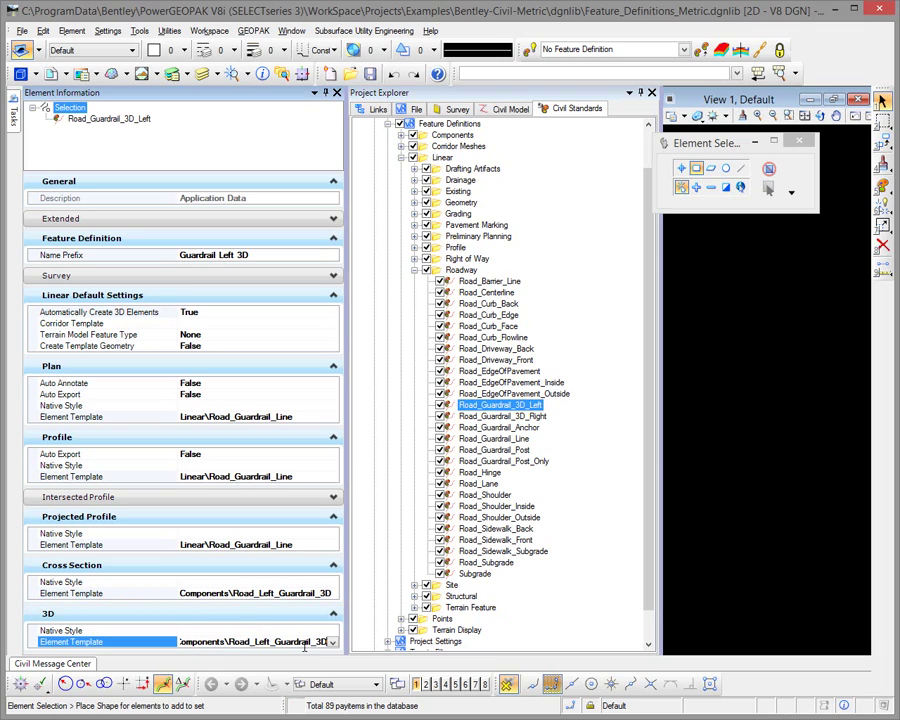
key(Home)
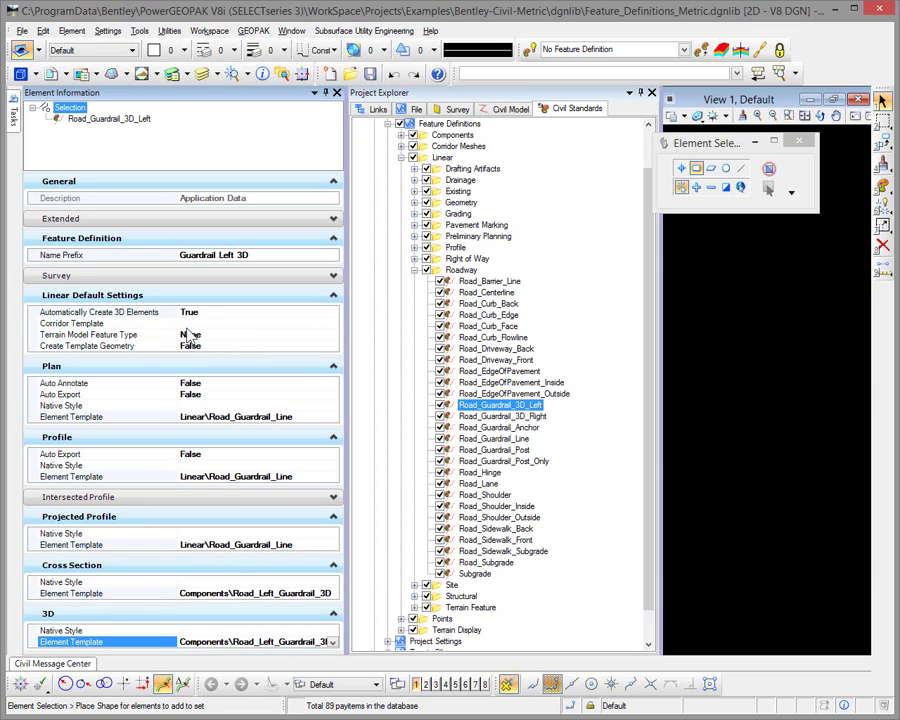
Set the name prefix of the Road_Guardrail_3D_Right feature definition to Guardrail Right 3D.
click(538, 417)
click(249, 254)
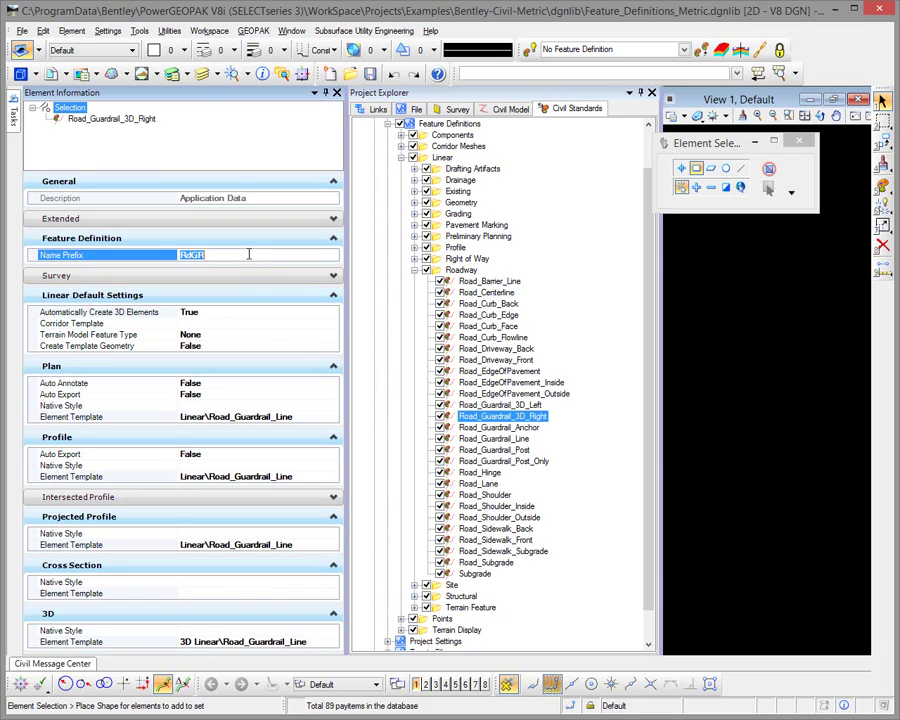
text(Guardrail Right 3D)
Assign Components\Road_Right_Guardrail_3D as the right guardrail definition's cross section element template.
click(332, 595)
click(333, 595)
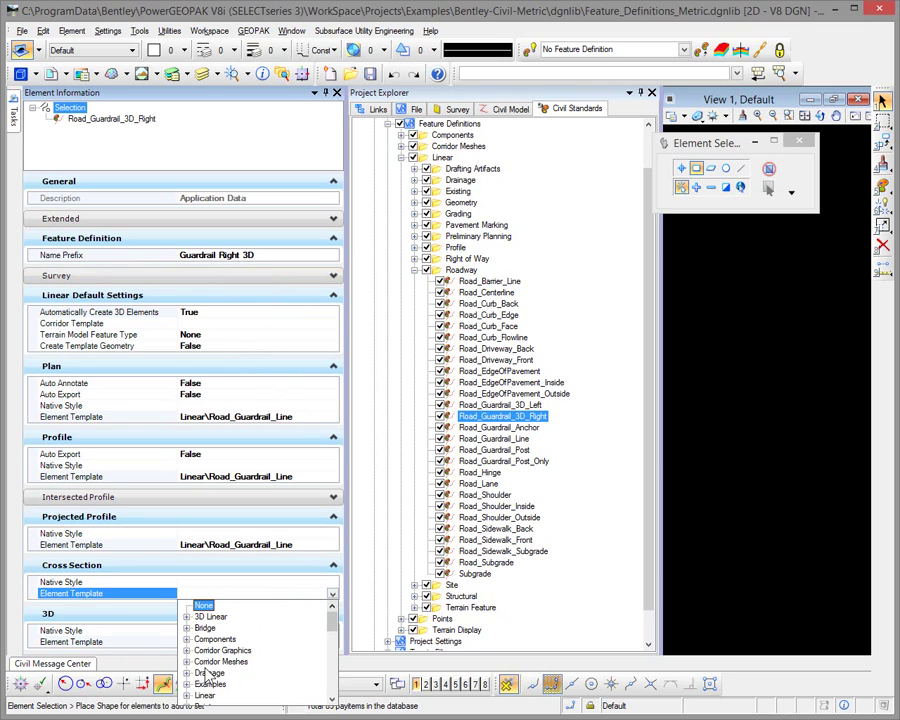
click(187, 637)
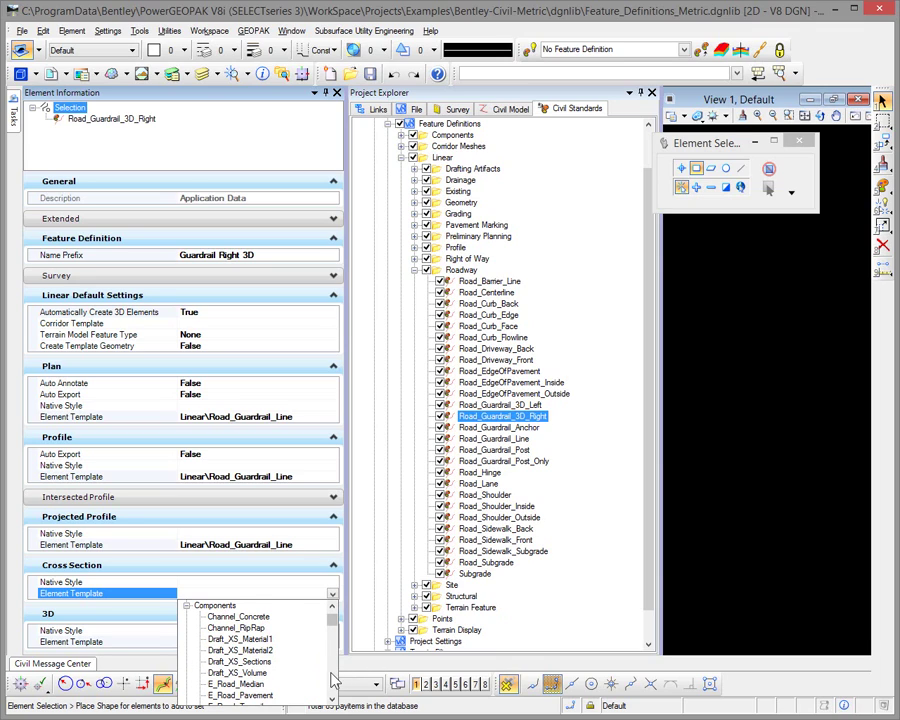
scroll(333, 680, down, 5)
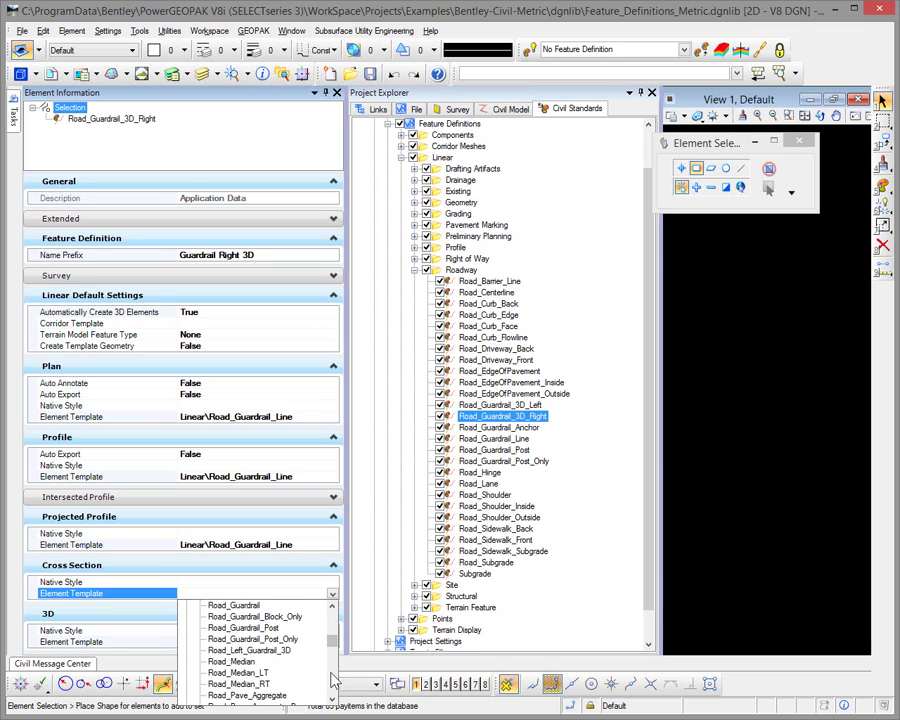
scroll(333, 680, down, 3)
scroll(333, 680, down, 3)
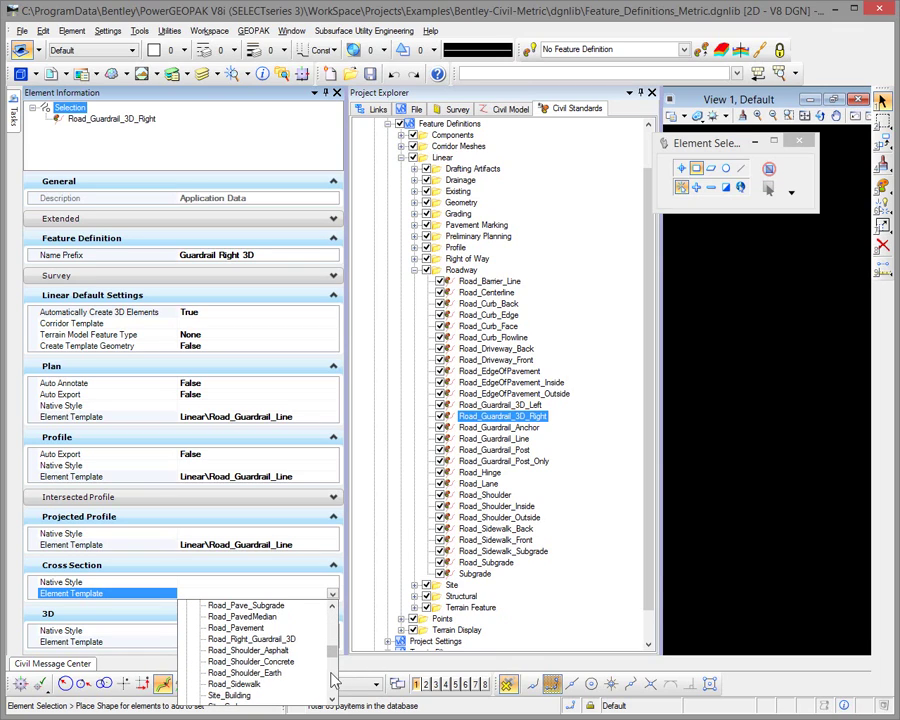
click(265, 646)
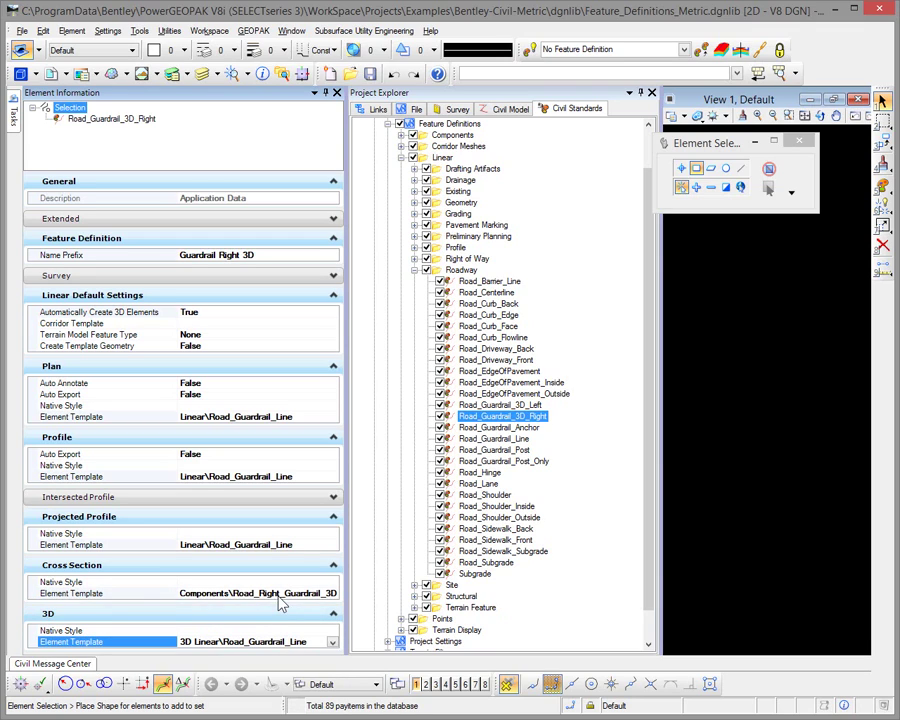
Copy the Components\Road_Right_Guardrail_3D path into the right guardrail definition's 3D element template, and collapse the Project Explorer and Element Information panels.
click(278, 594)
key(ctrl+c)
click(272, 641)
key(ctrl+v)
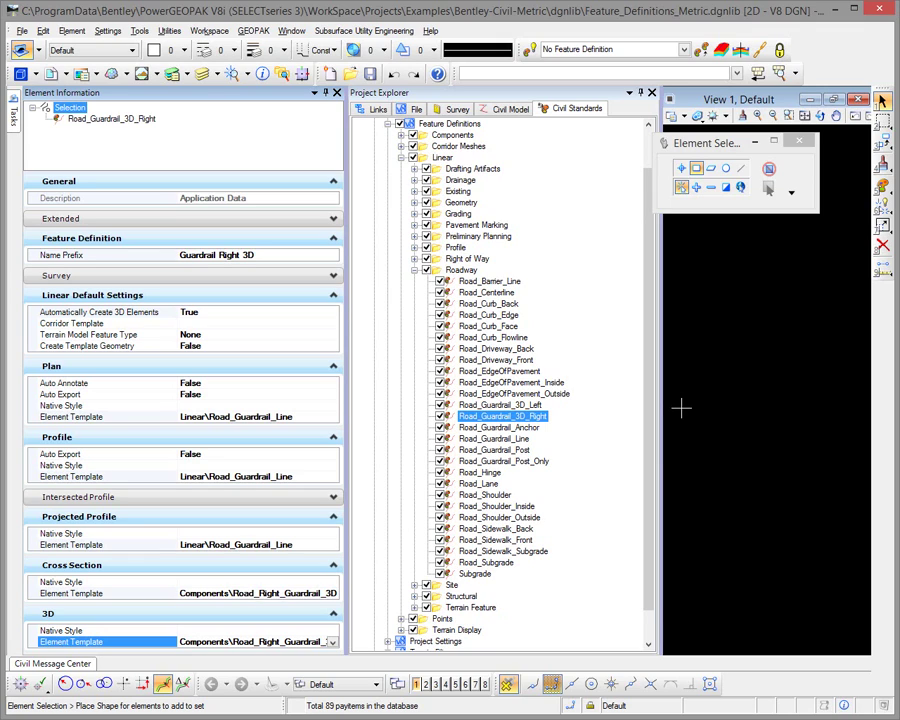
click(641, 93)
click(325, 92)
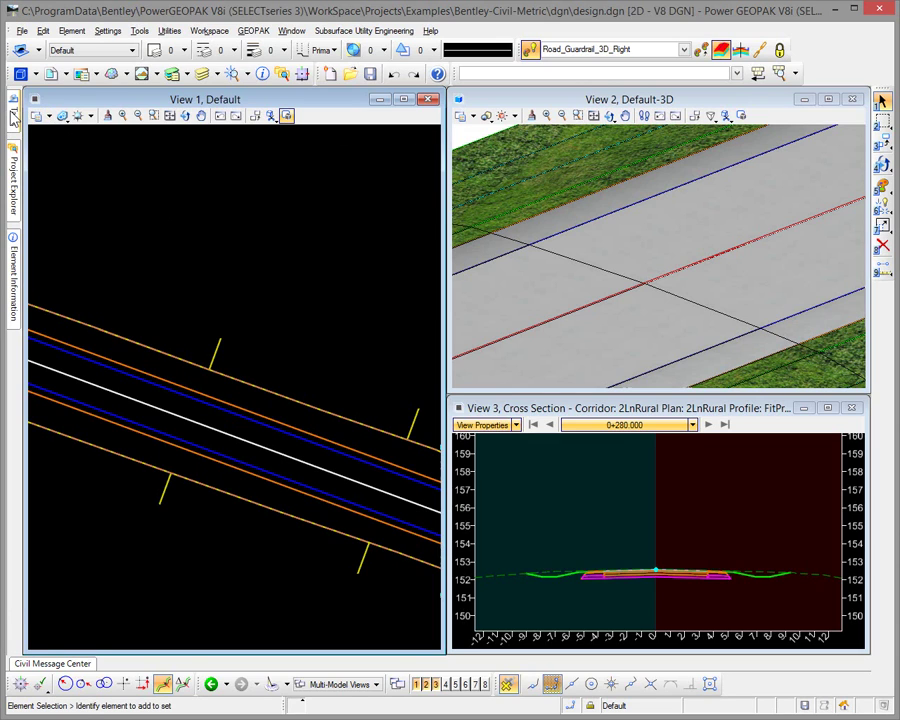
Place a Road_Guardrail_3D_Right offset transition along the right shoulder line in the plan view, starting at offset 0.3, without mirroring.
mouse_move(14, 117)
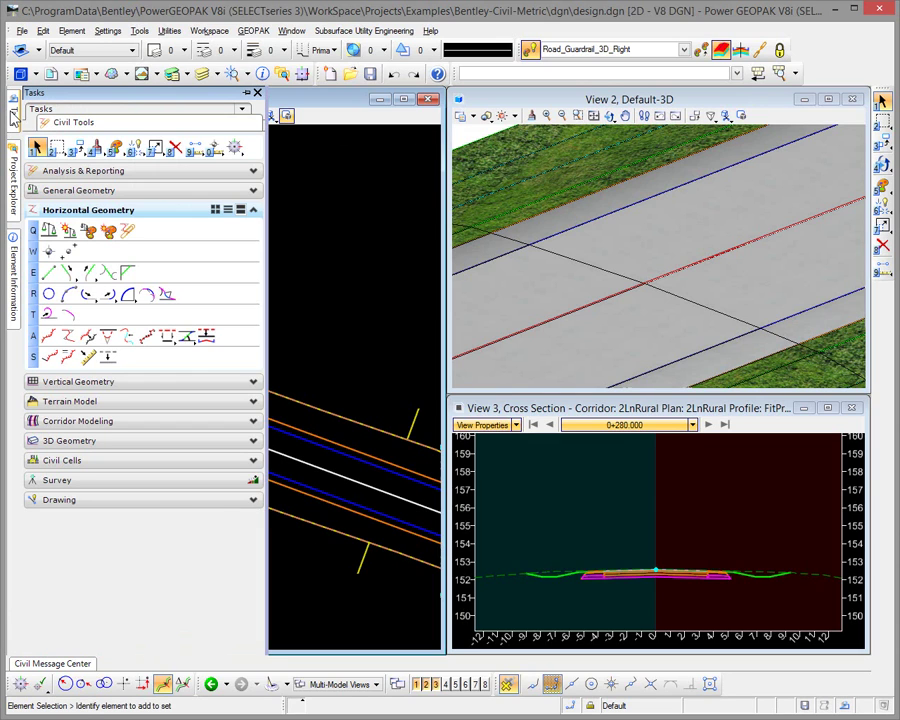
click(167, 336)
click(206, 370)
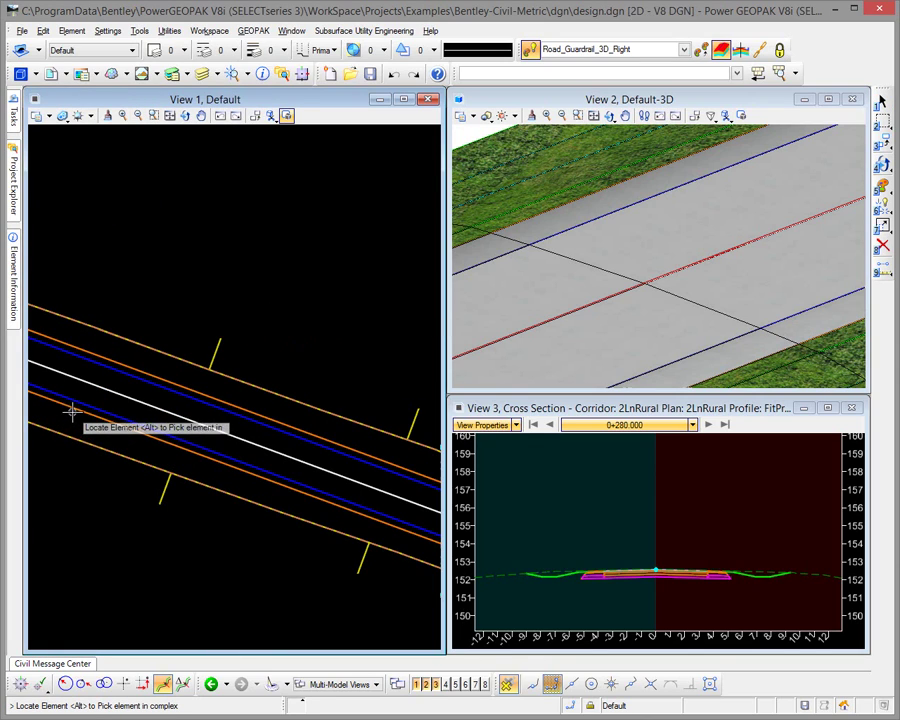
click(70, 416)
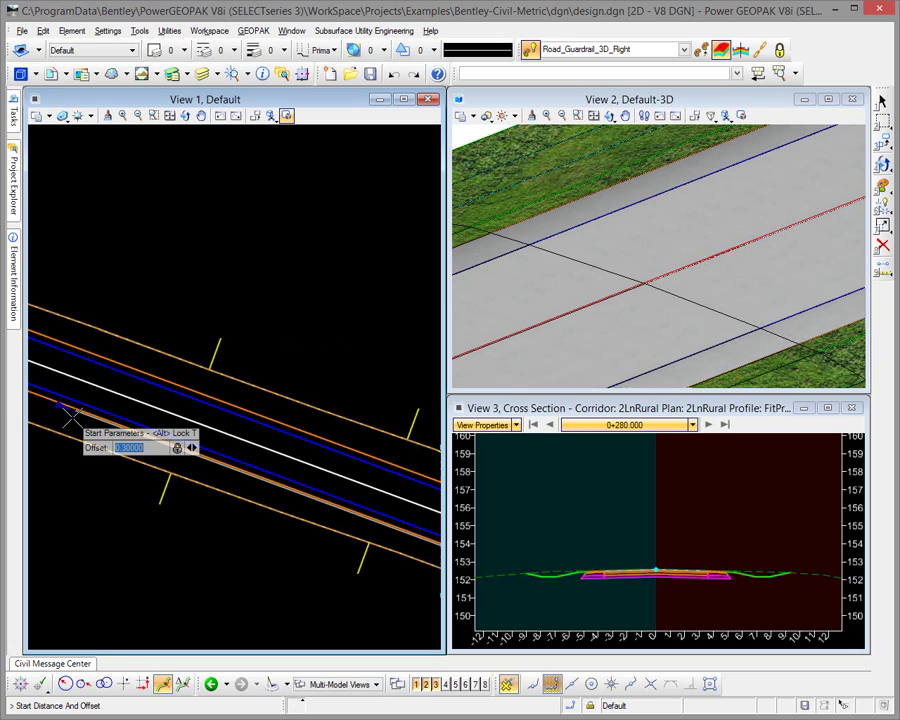
click(70, 412)
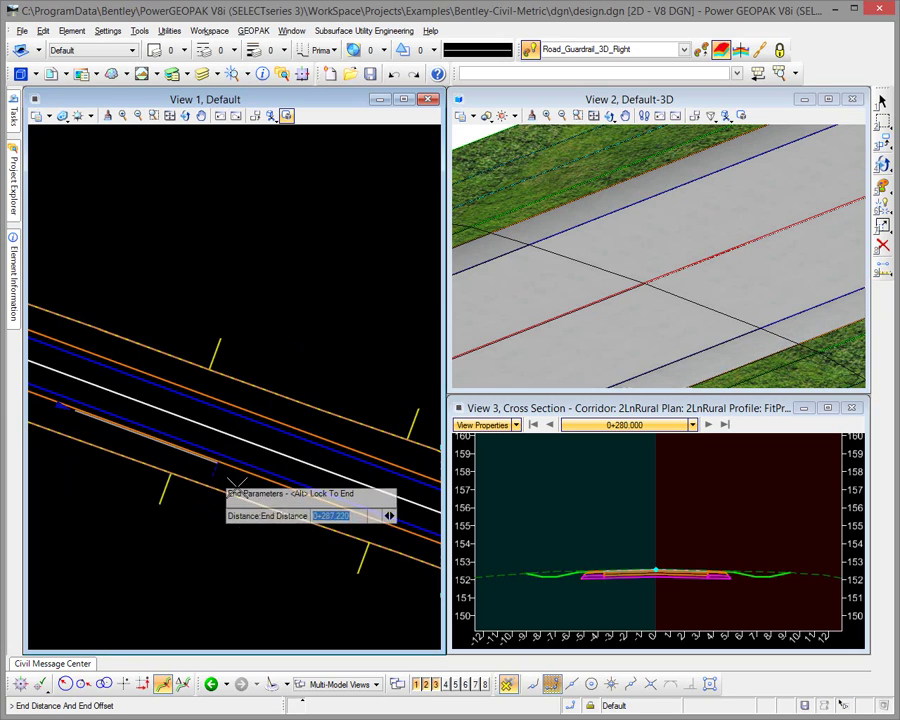
click(422, 540)
middle_drag(794, 304, 570, 308)
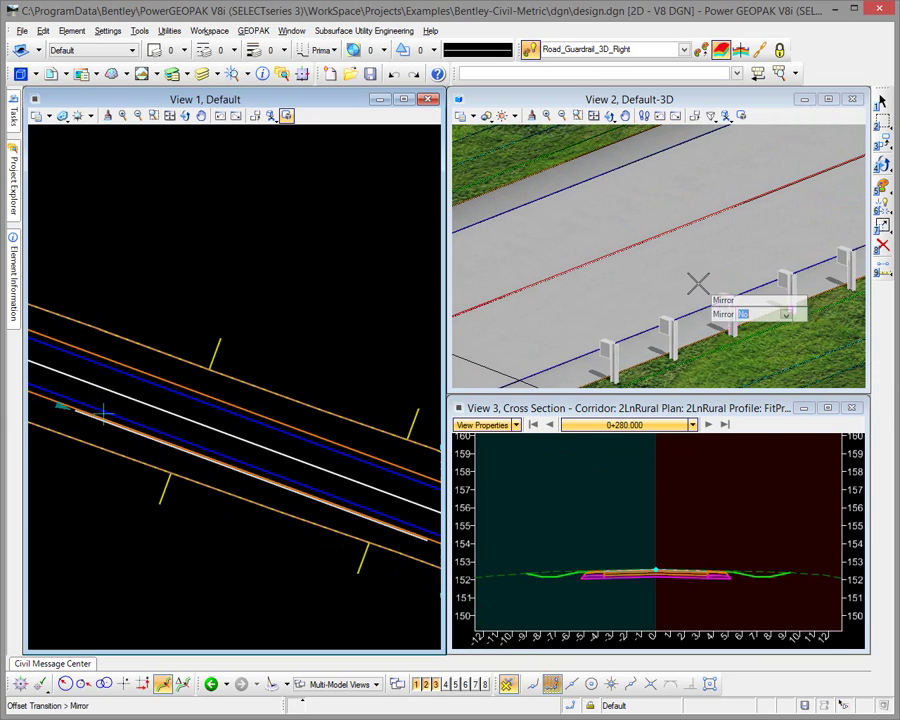
click(169, 266)
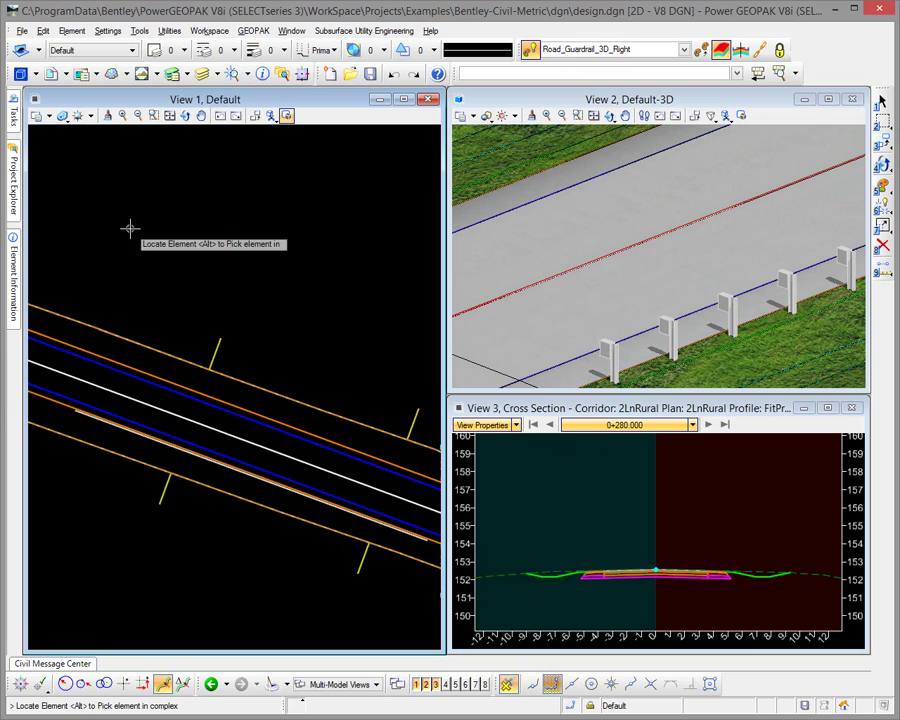
Place a Road_Guardrail_3D_Left offset transition along the LT_SHDR shoulder line in the plan view.
click(684, 49)
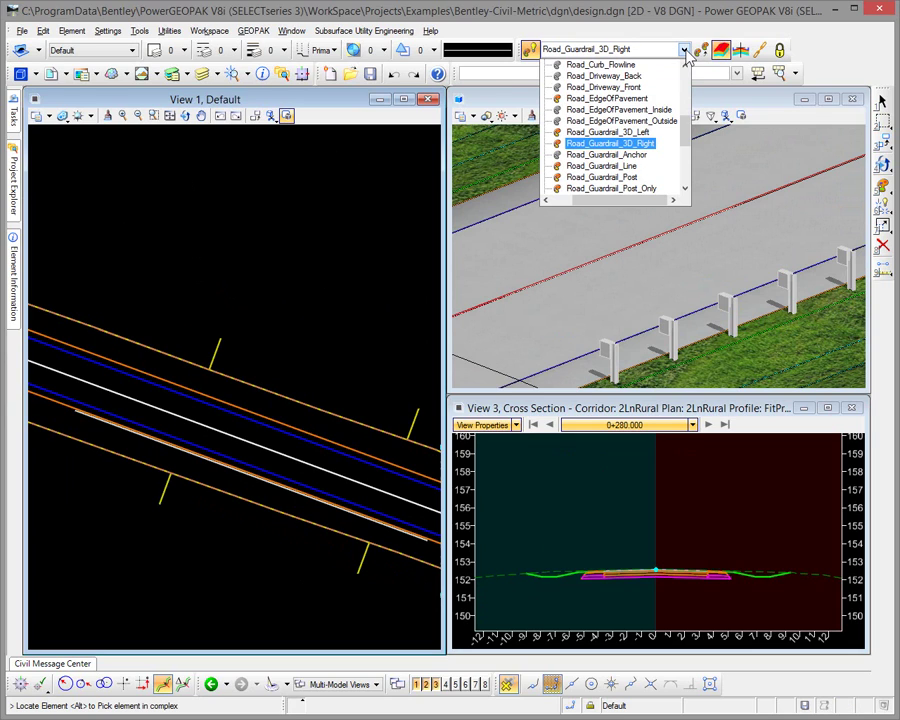
click(626, 132)
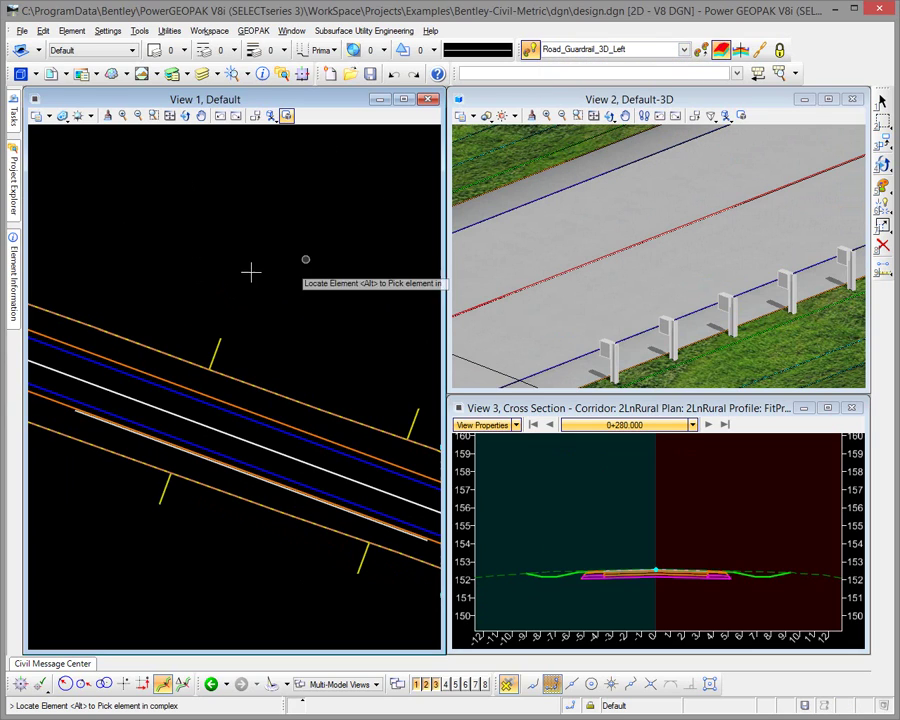
click(146, 362)
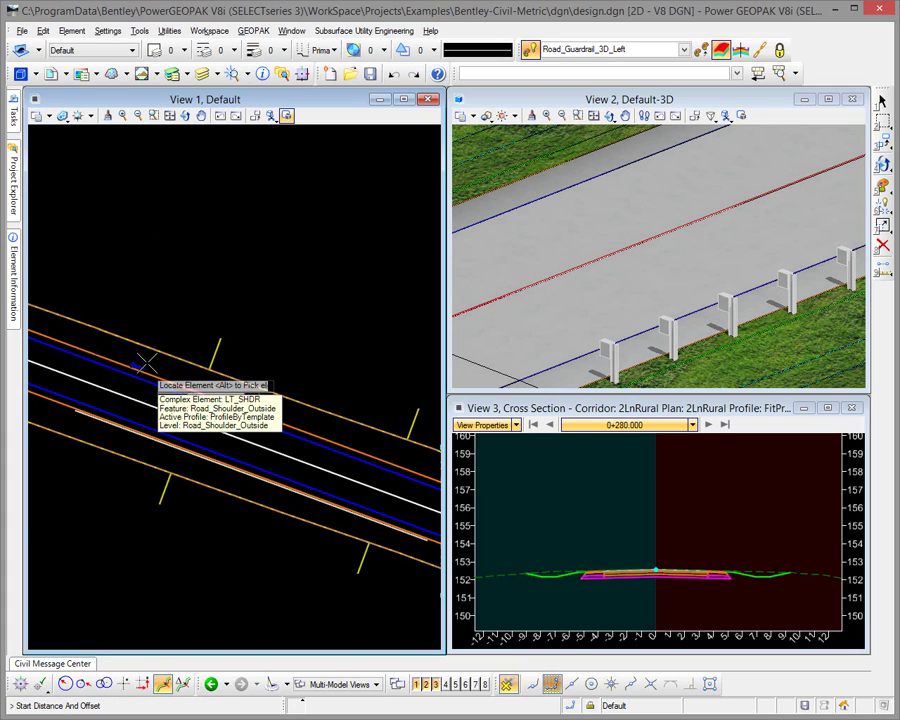
click(67, 232)
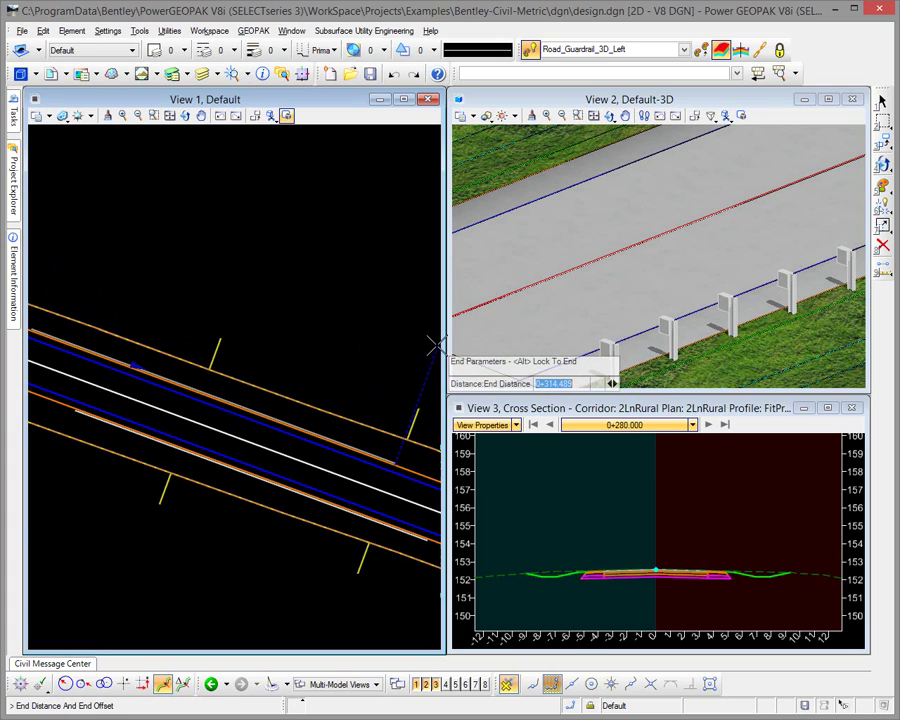
click(352, 312)
click(352, 312)
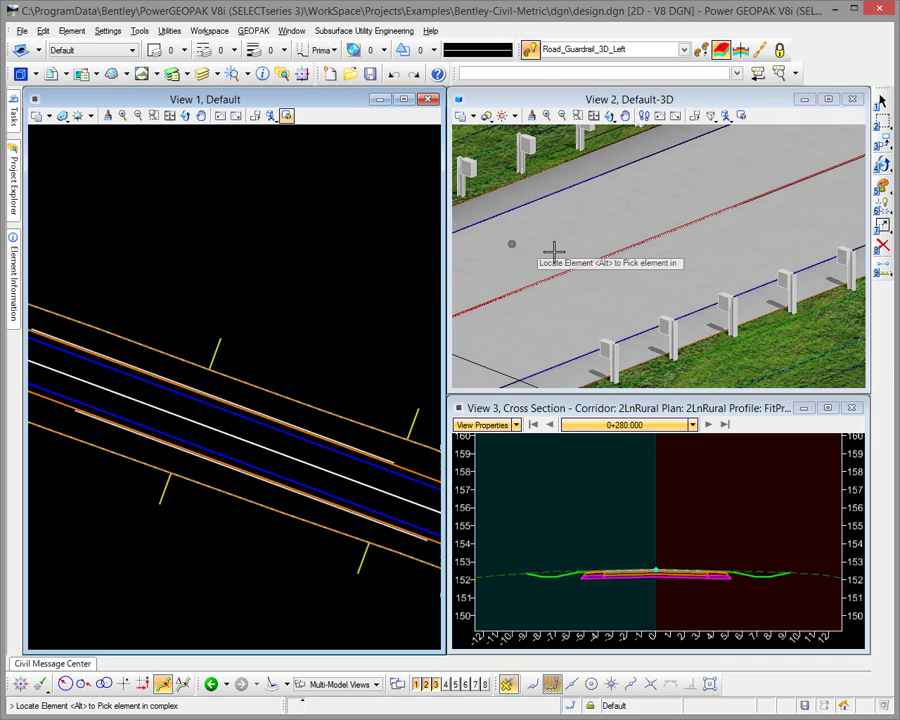
Inspect the left guardrail's posts and blocks in the 3D view and its offset line in the plan view.
middle_drag(580, 240, 594, 288)
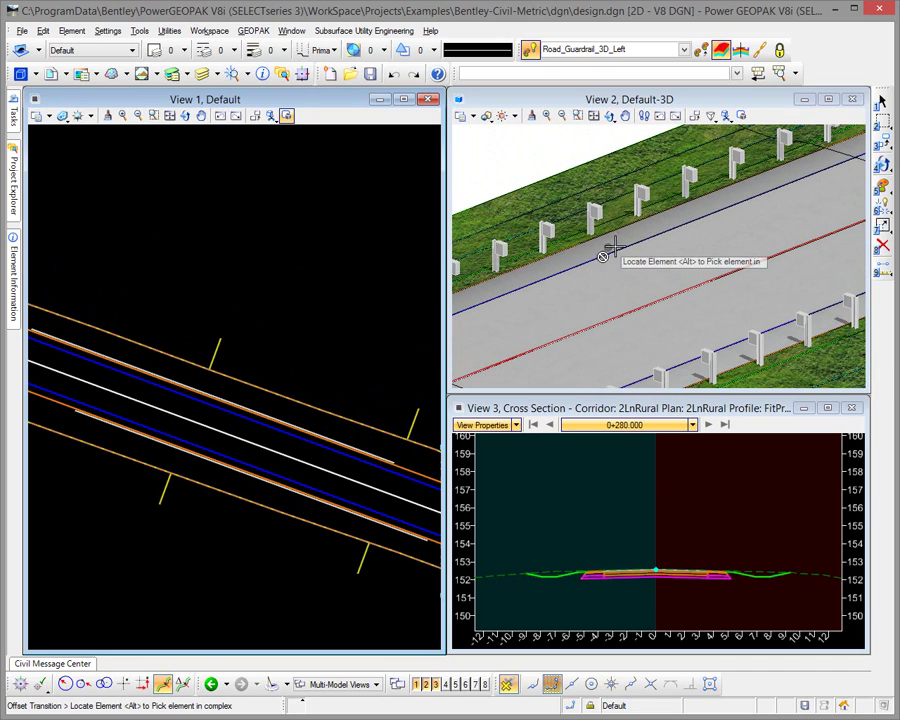
scroll(564, 178, up, 5)
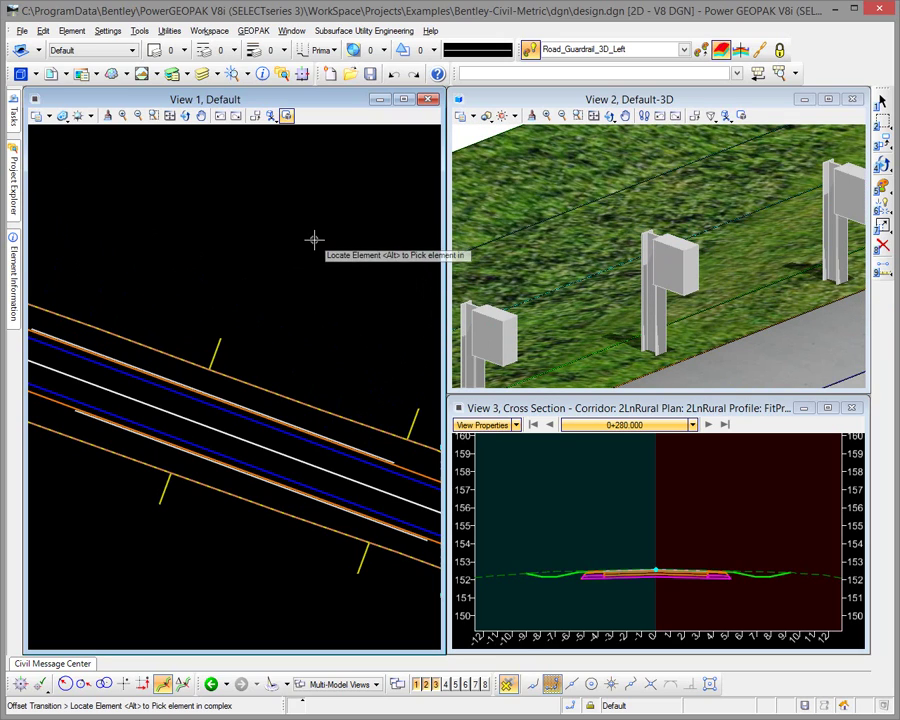
key(Escape)
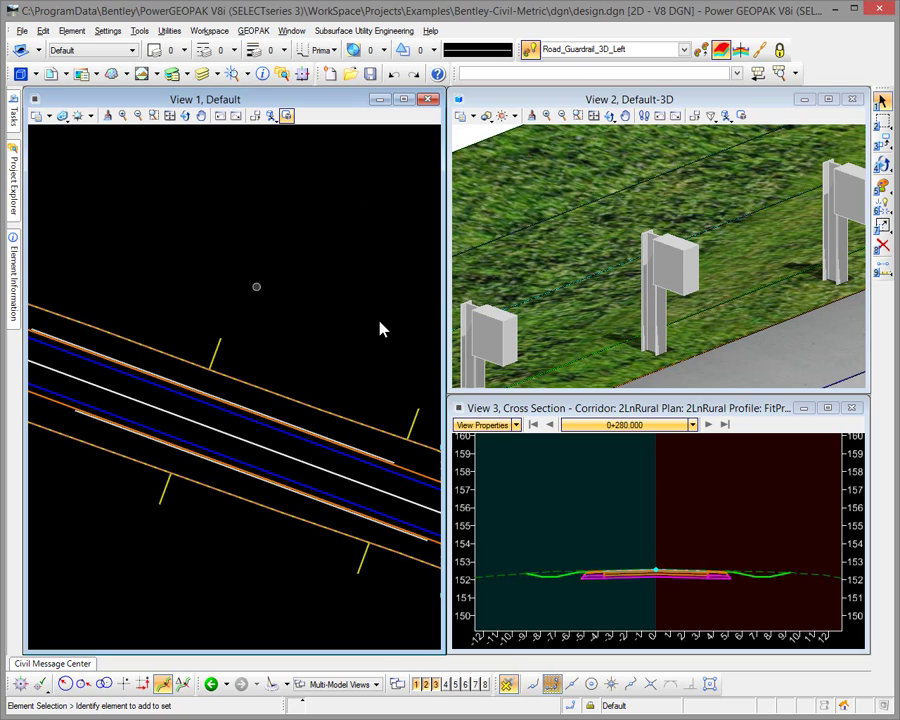
scroll(292, 452, up, 5)
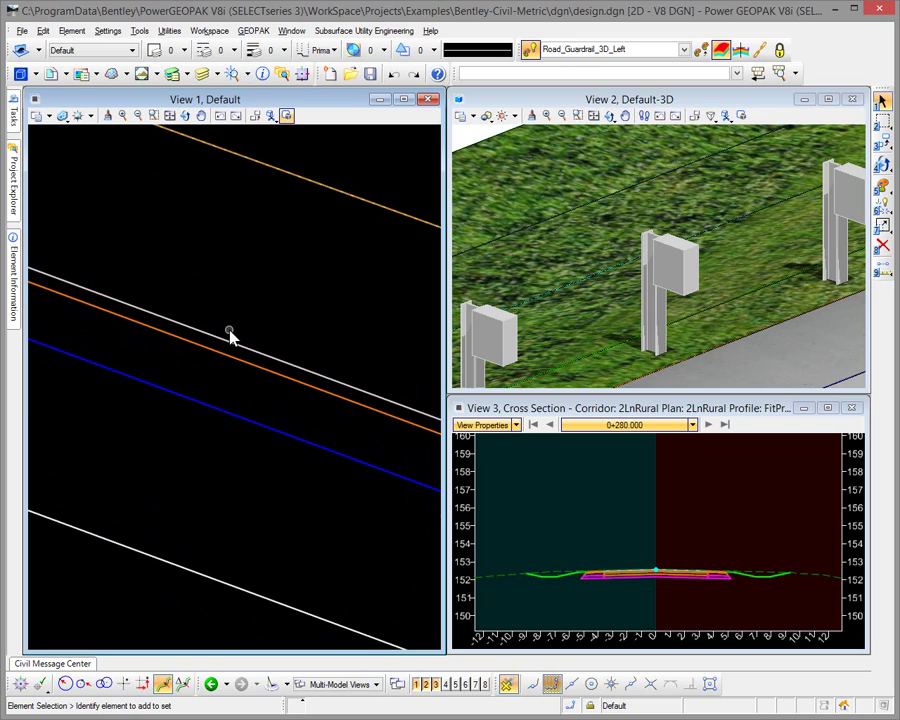
scroll(232, 334, down, 3)
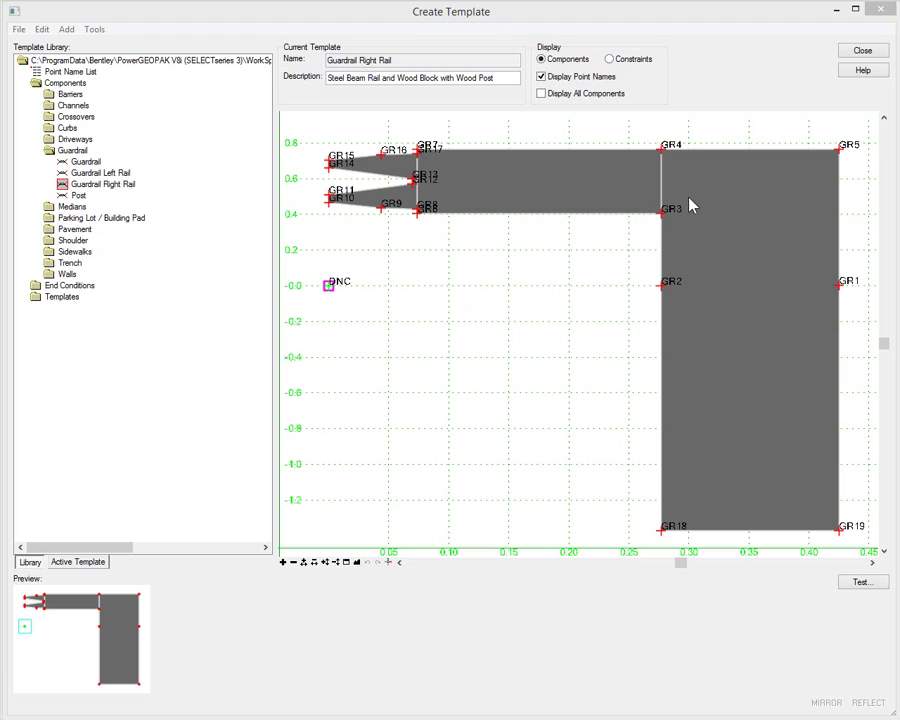
Review which components of the Guardrail Right Rail template use the Road_Guardrail and Road_Guardrail_Post feature definitions.
mouse_move(653, 191)
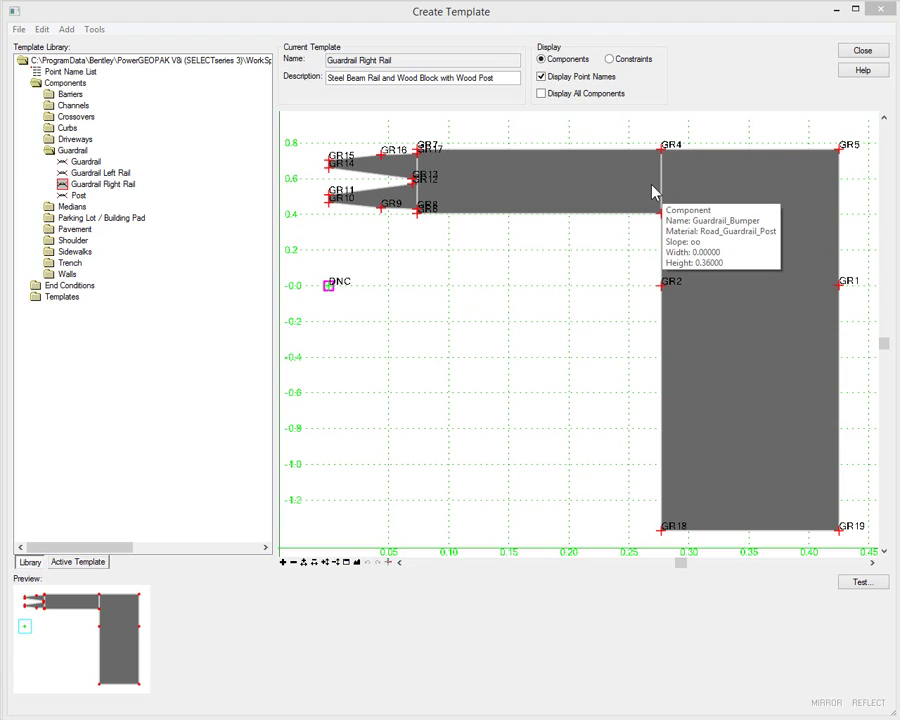
click(90, 564)
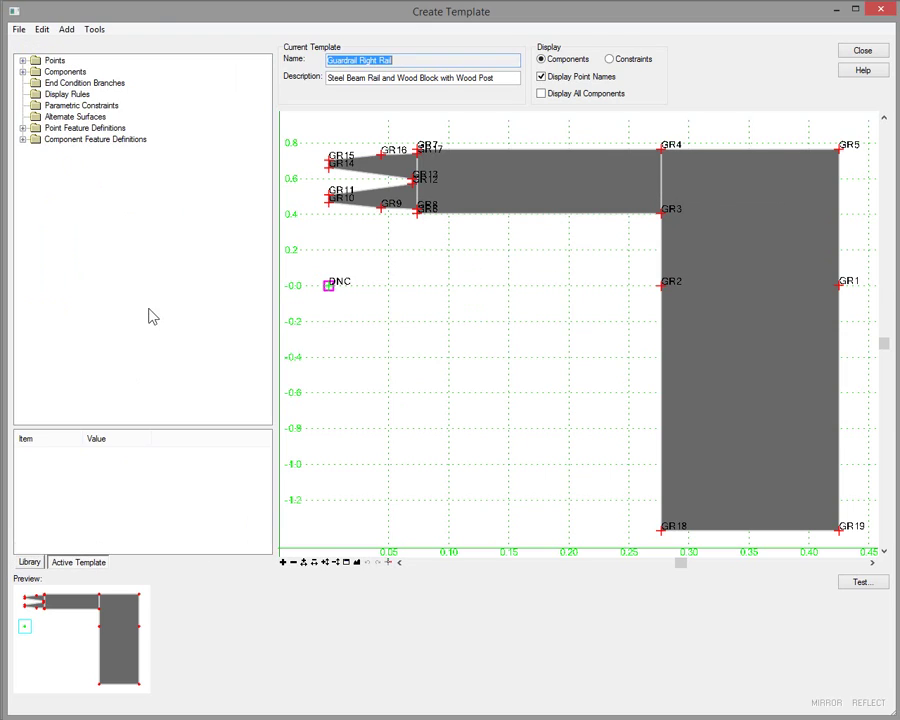
click(22, 139)
click(85, 150)
click(36, 150)
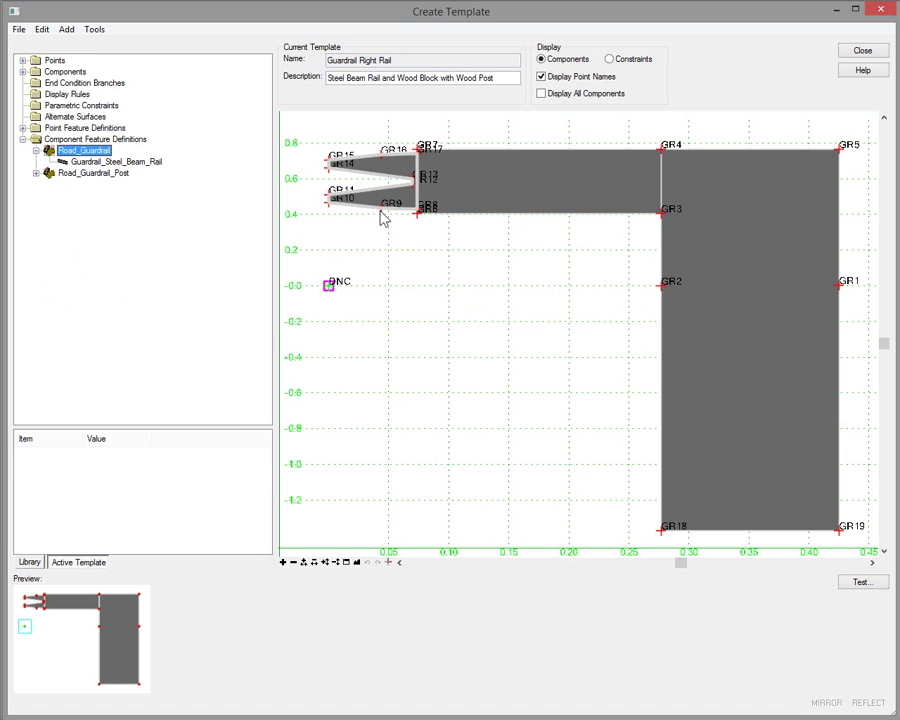
click(88, 176)
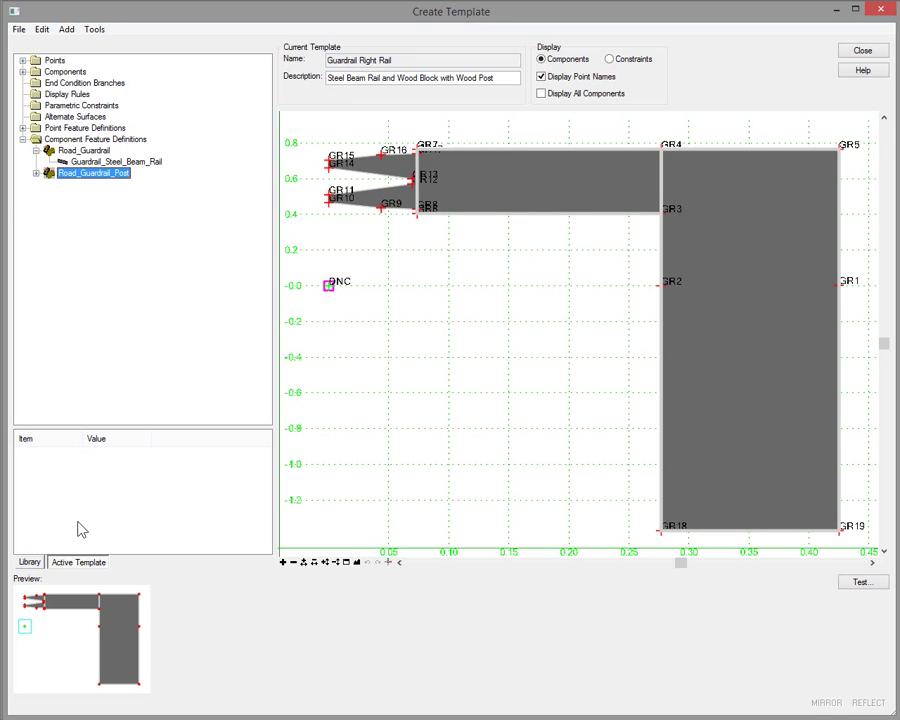
Review which points of the Guardrail Right Rail template use the Draft_DNC and Road_Guardrail_Line feature definitions.
click(37, 564)
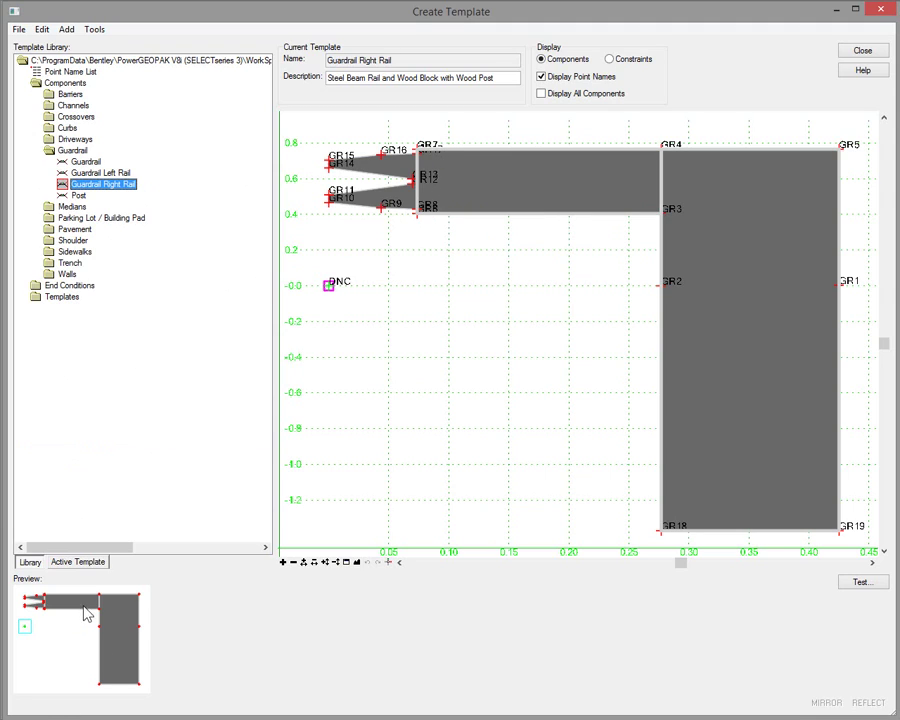
click(90, 563)
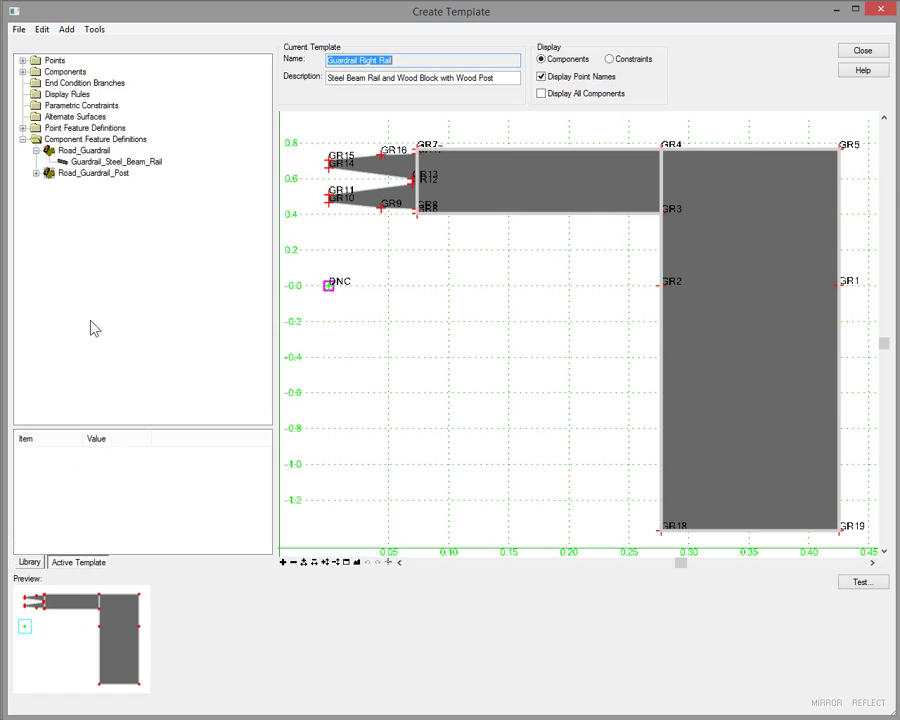
click(20, 133)
click(22, 128)
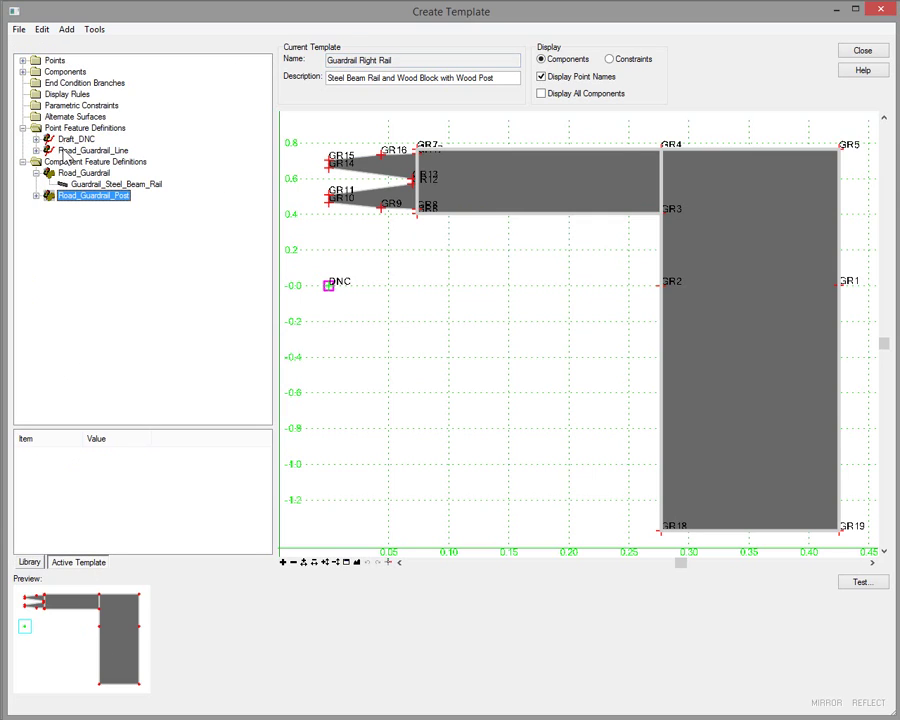
click(68, 140)
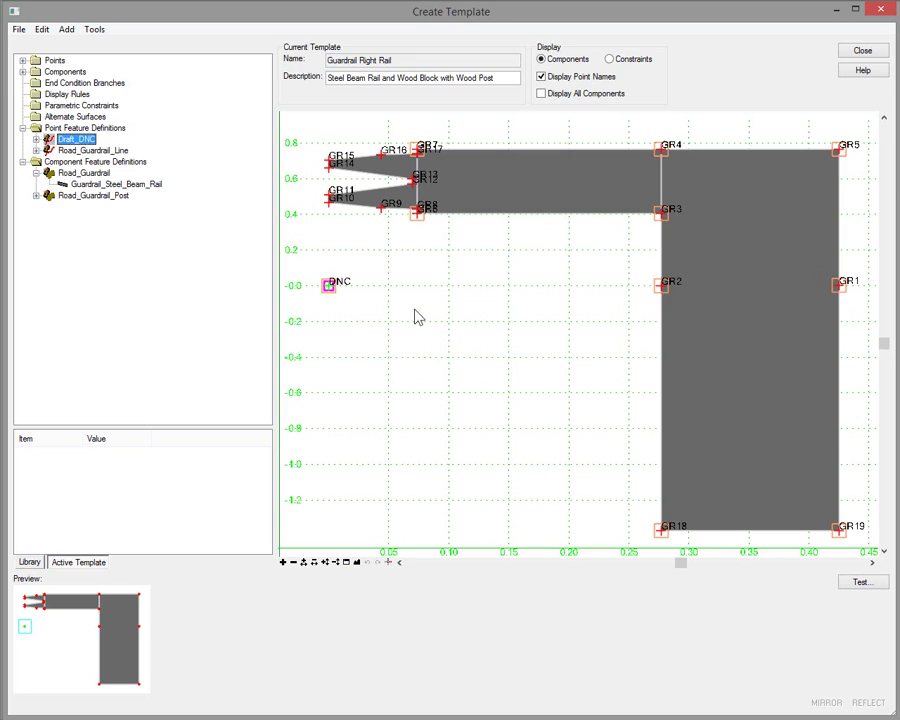
double_click(104, 151)
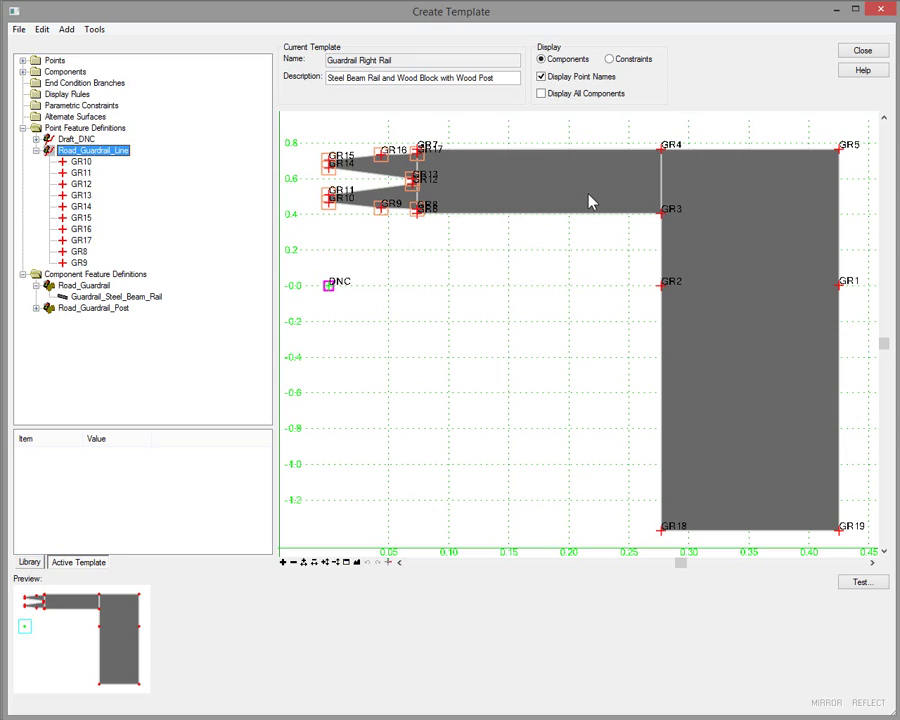
Review the level and material settings of the Road_Guardrail_Post element template under Components in Feature_Definitions_Metric.dgnlib.
mouse_move(660, 205)
click(857, 53)
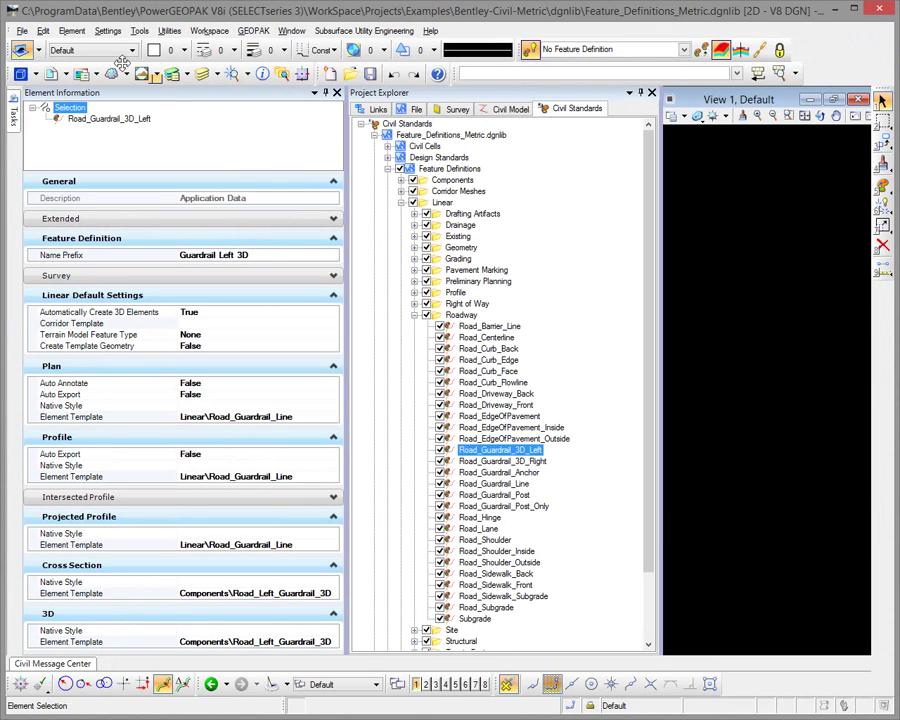
click(72, 31)
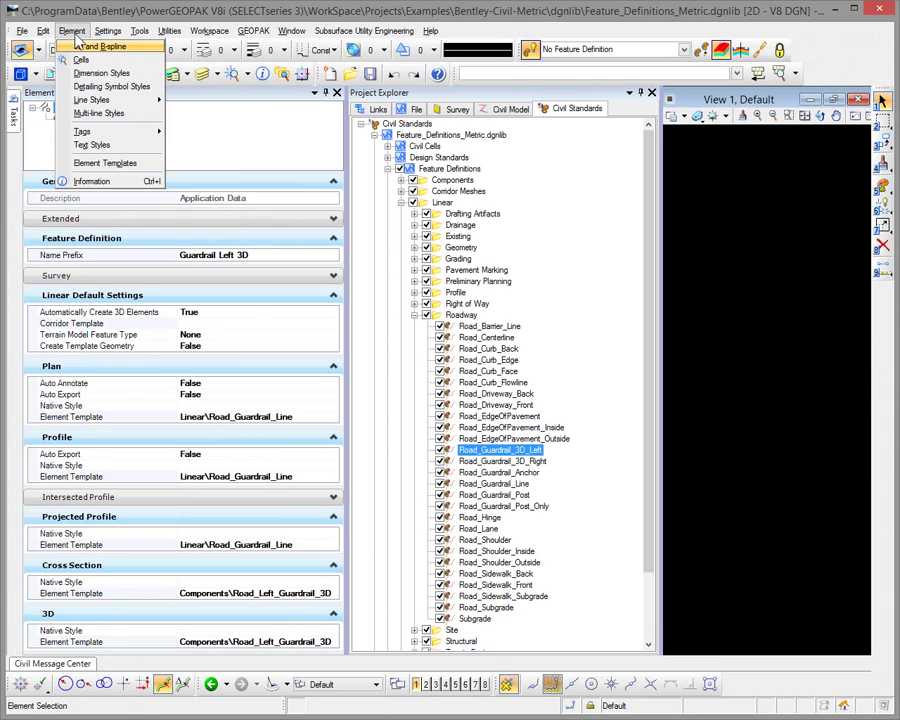
click(104, 163)
click(85, 213)
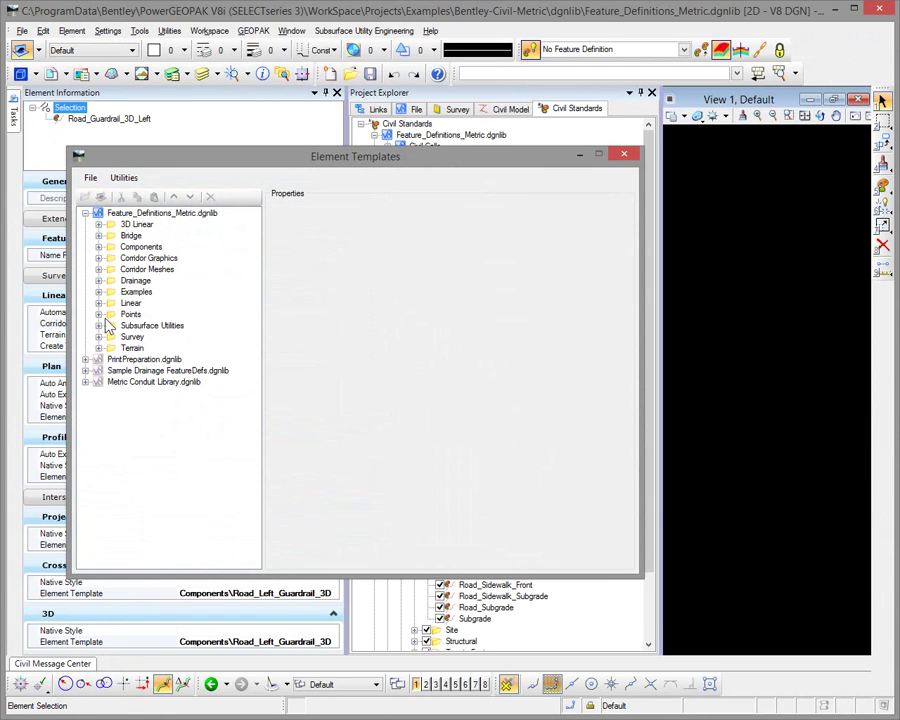
click(98, 247)
drag(257, 332, 261, 396)
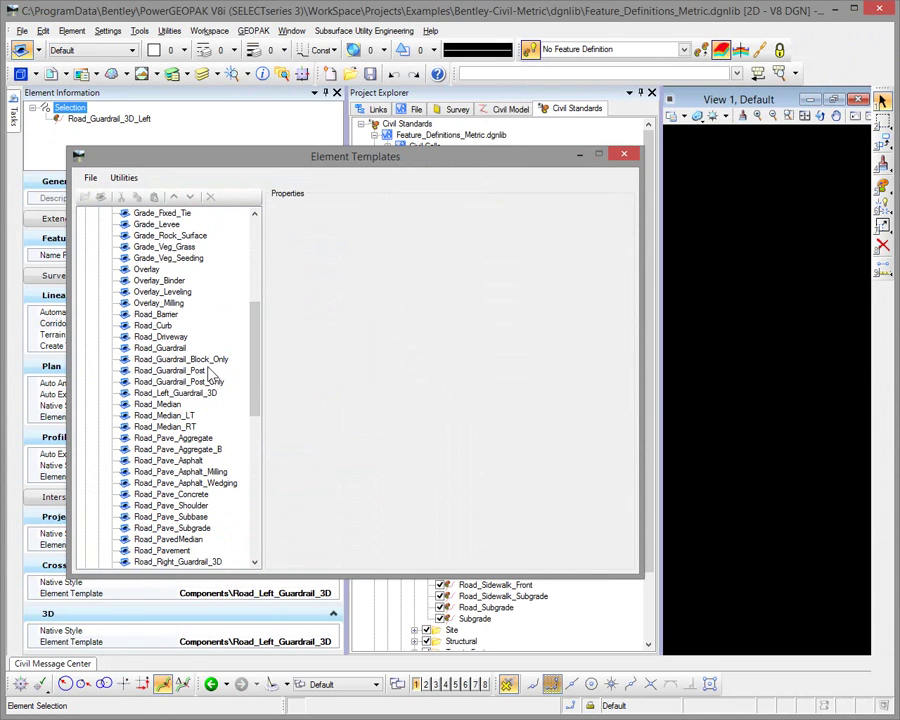
click(152, 370)
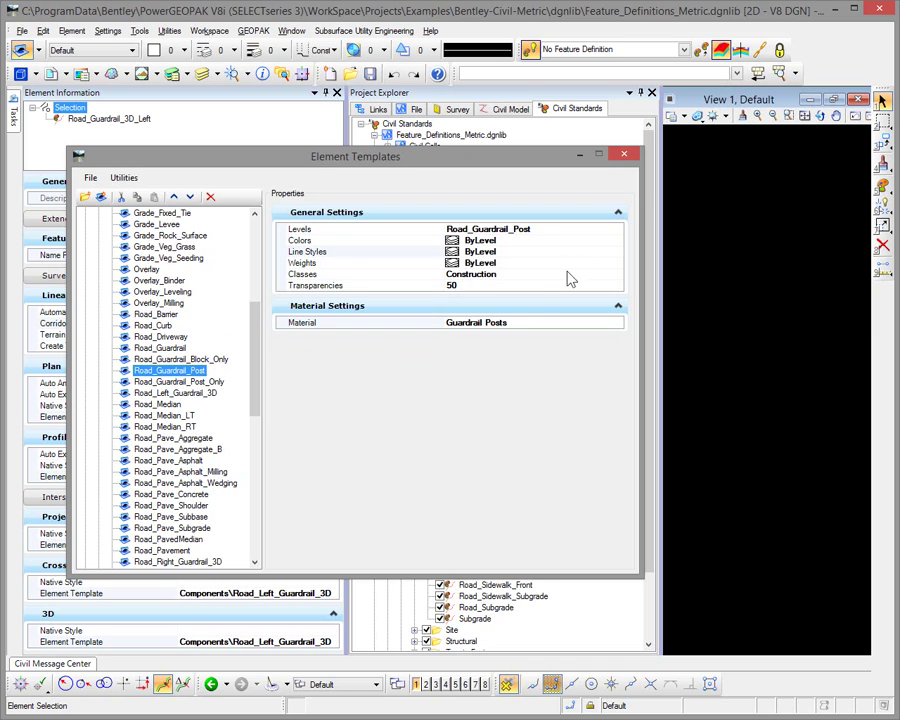
click(626, 158)
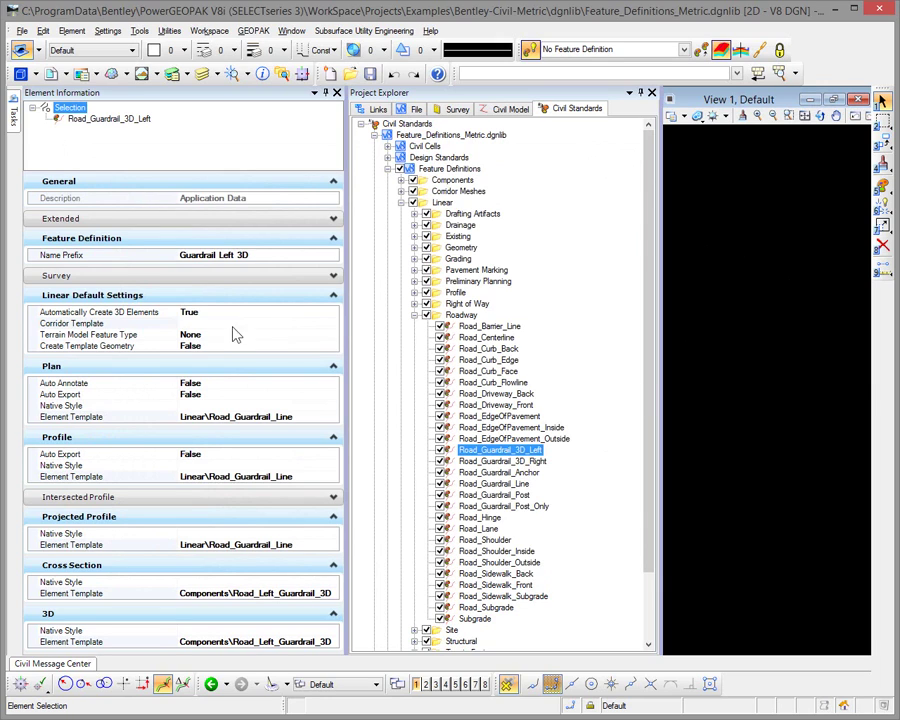
Assign Components\Guardrail\Guardrail Left Rail as the corridor template of the Road_Guardrail_3D_Left feature definition.
click(283, 323)
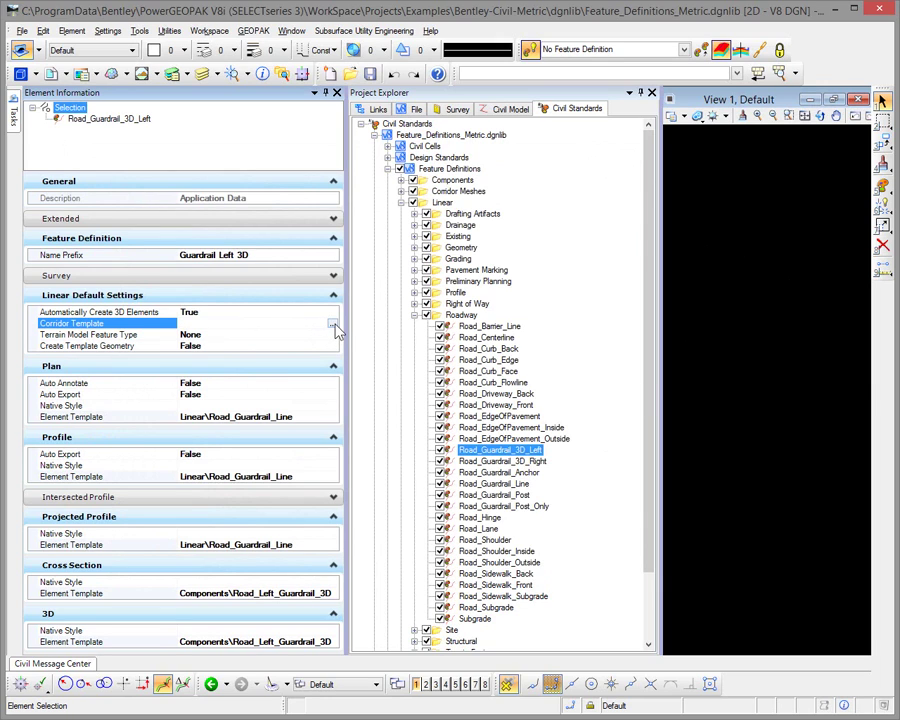
click(332, 325)
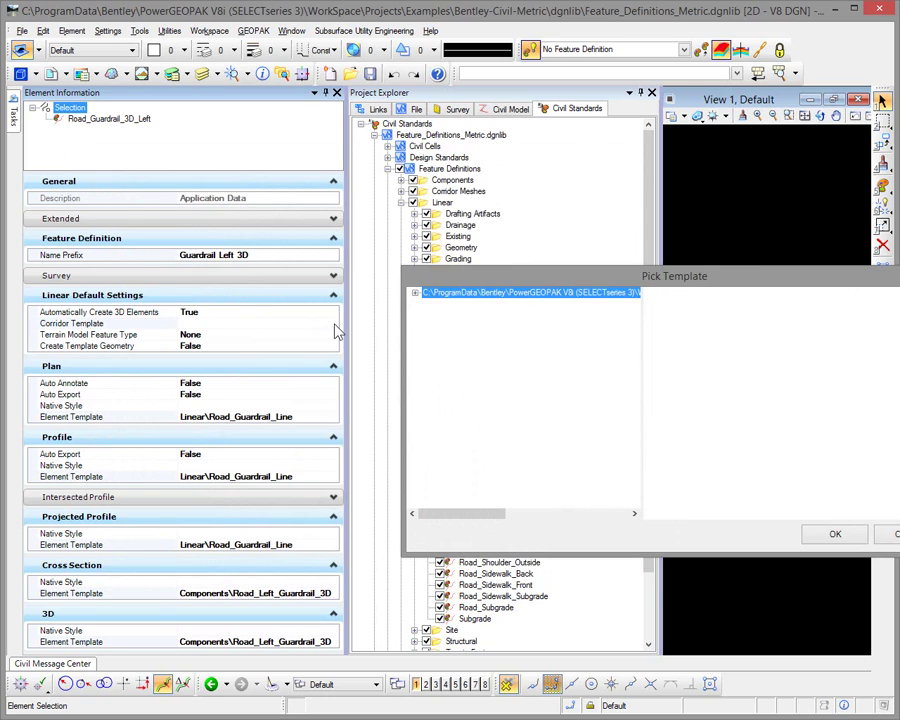
click(414, 294)
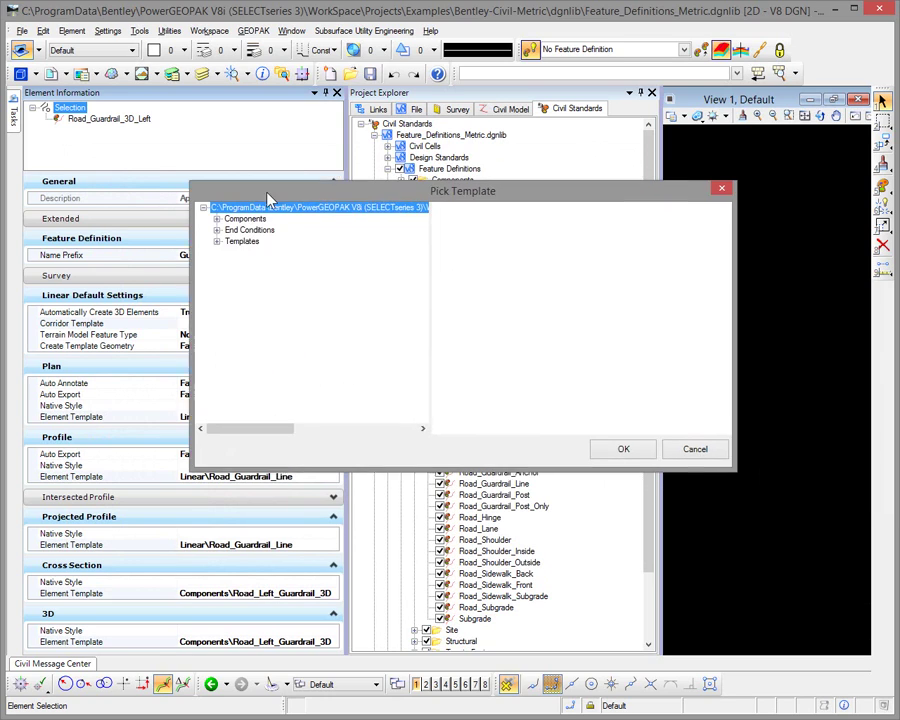
click(201, 212)
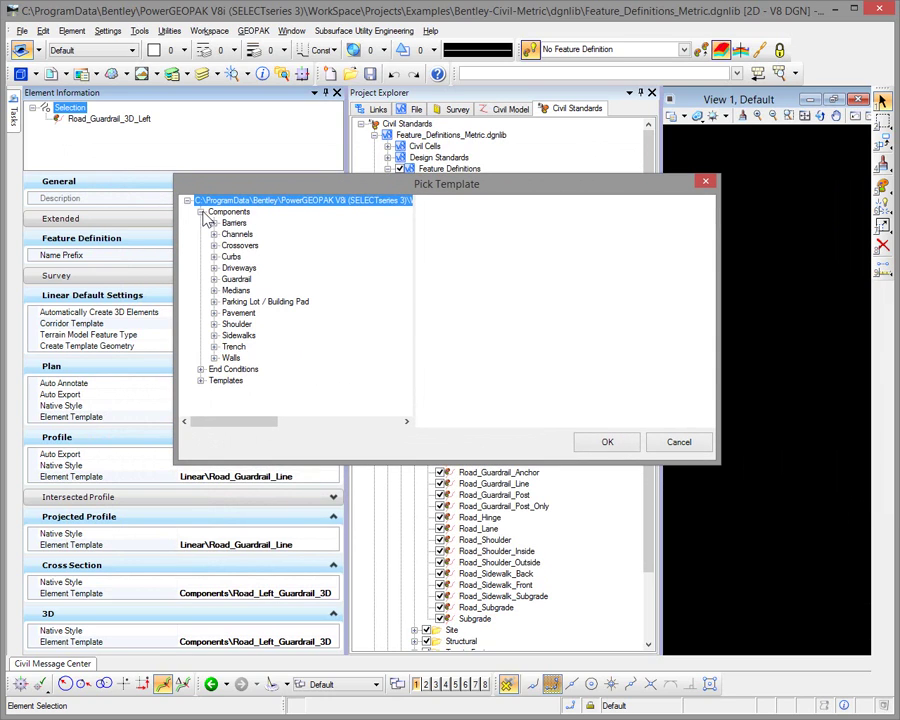
click(214, 279)
click(245, 302)
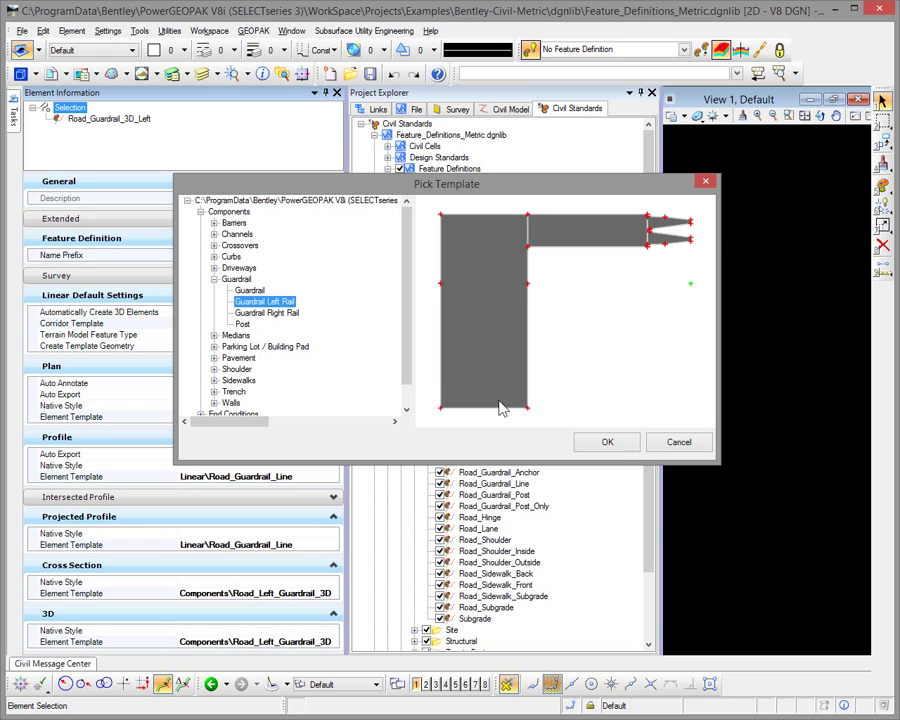
click(602, 442)
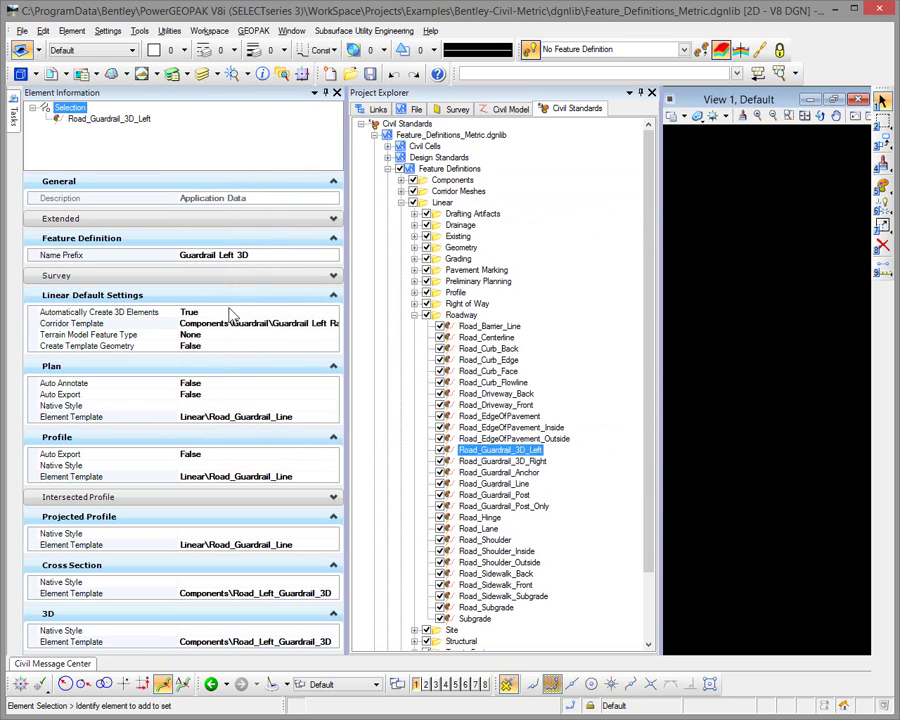
Assign Components\Guardrail\Guardrail Right Rail as the corridor template of the Road_Guardrail_3D_Right feature definition.
key(Down)
click(330, 324)
click(334, 324)
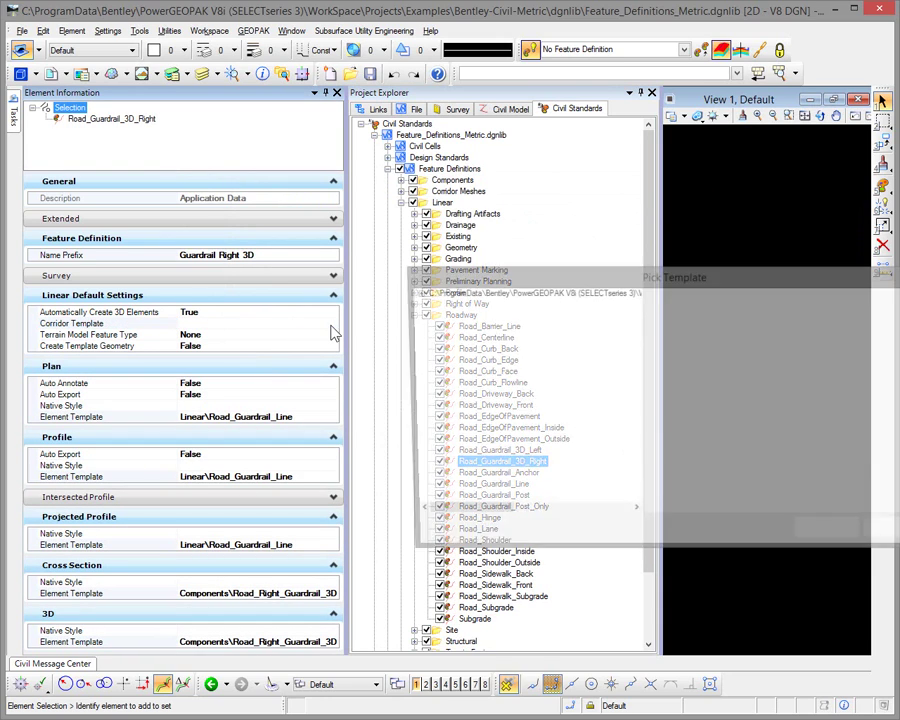
click(415, 292)
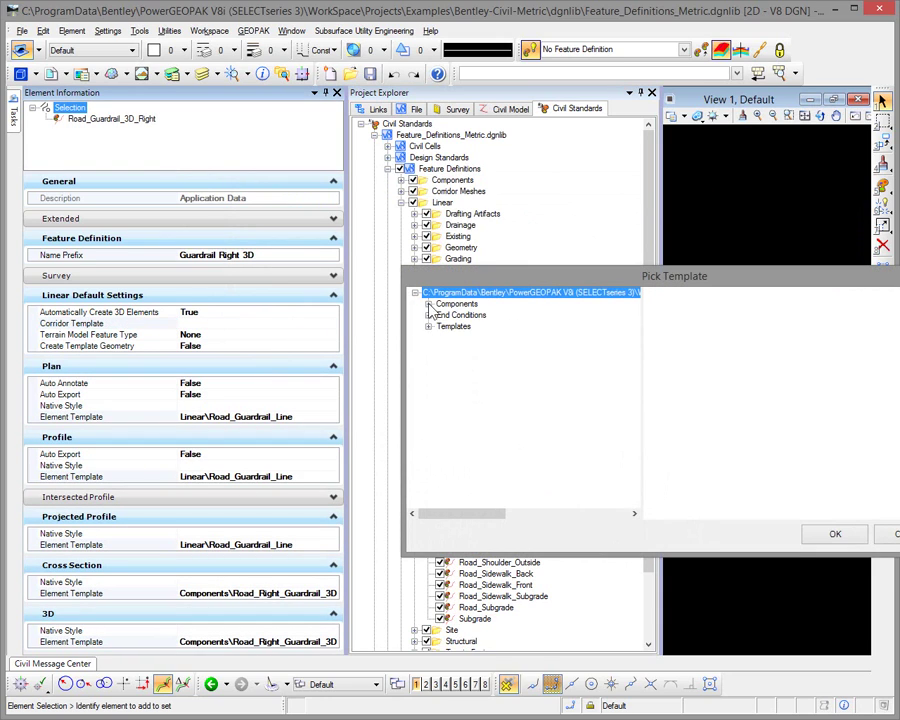
click(428, 303)
click(441, 371)
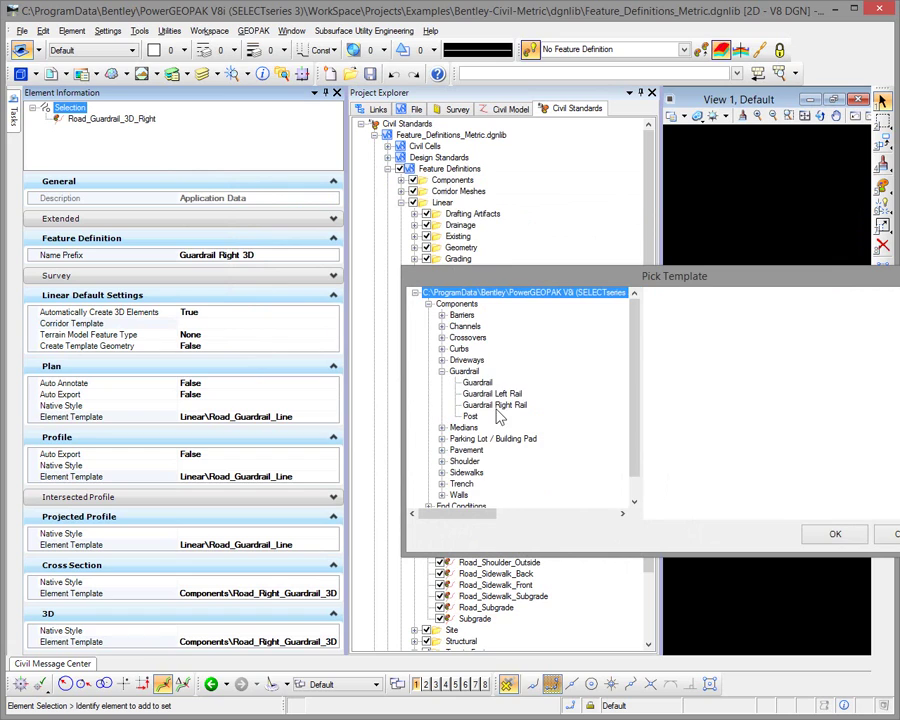
click(498, 414)
click(835, 534)
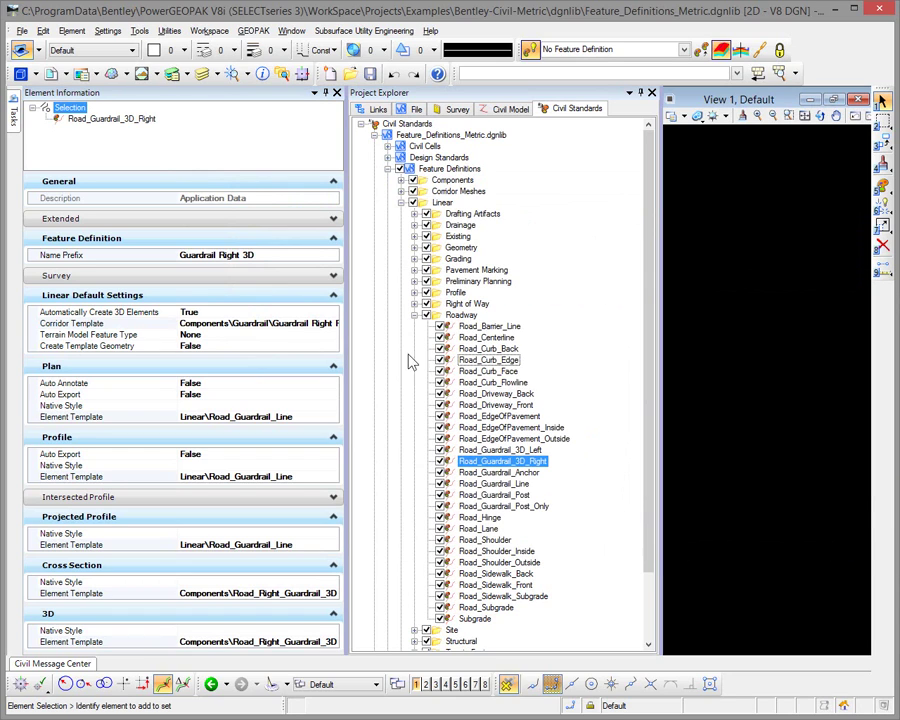
Collapse the Project Explorer and Element Information panes and reopen the design.dgn file.
click(642, 94)
click(325, 93)
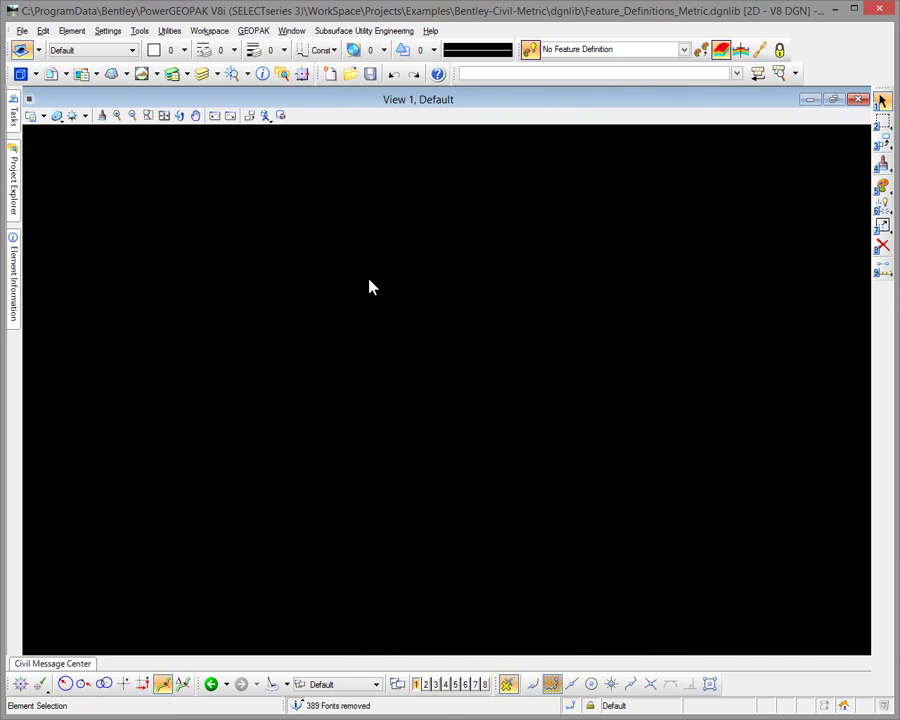
click(22, 31)
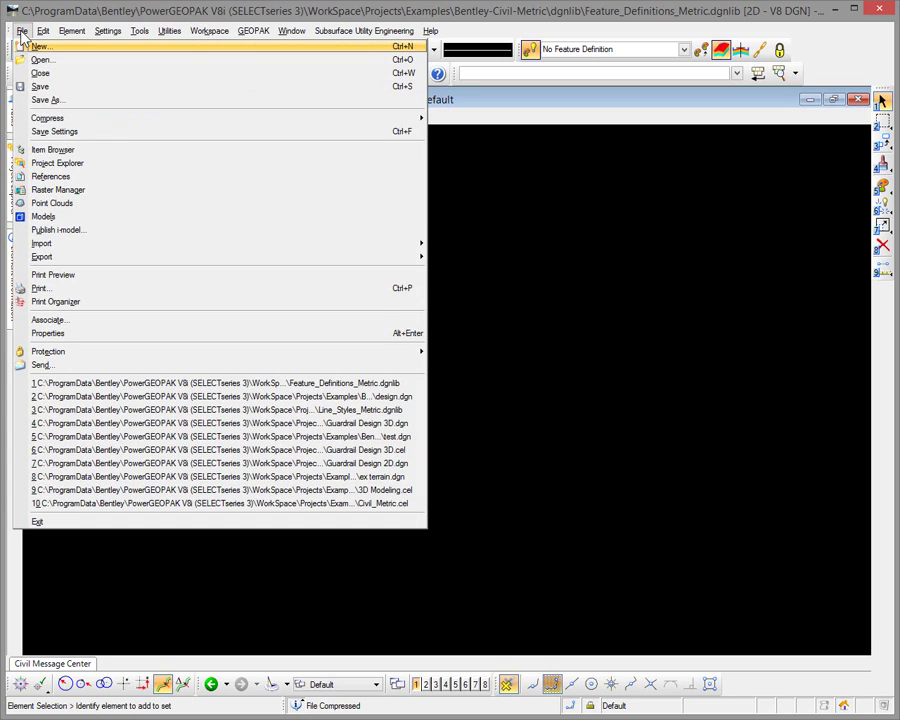
click(200, 396)
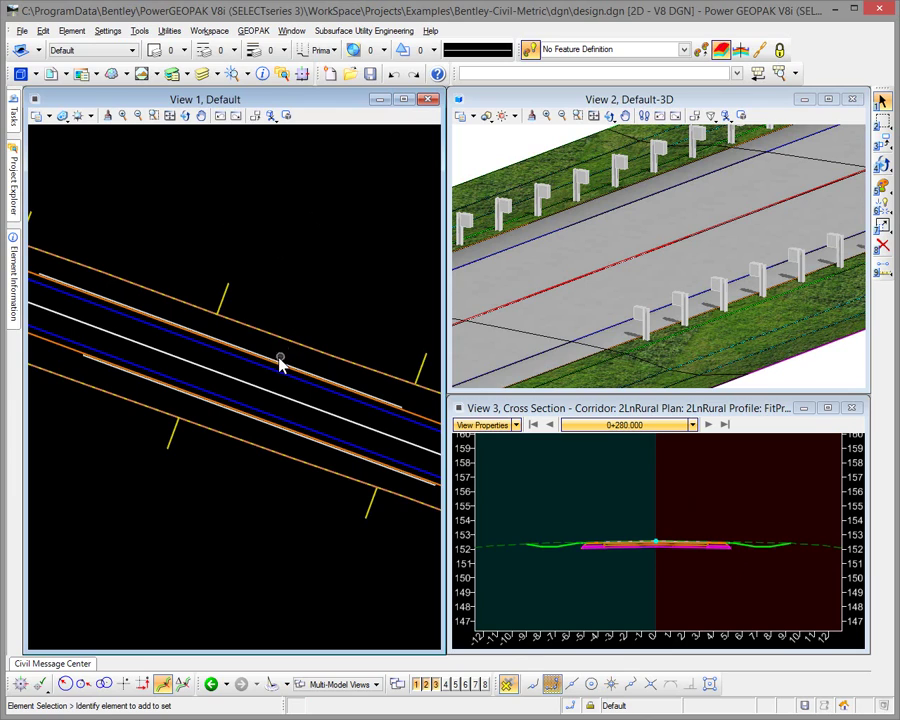
Delete the two existing guardrail lines along the upper and lower road shoulders in the plan view.
click(280, 362)
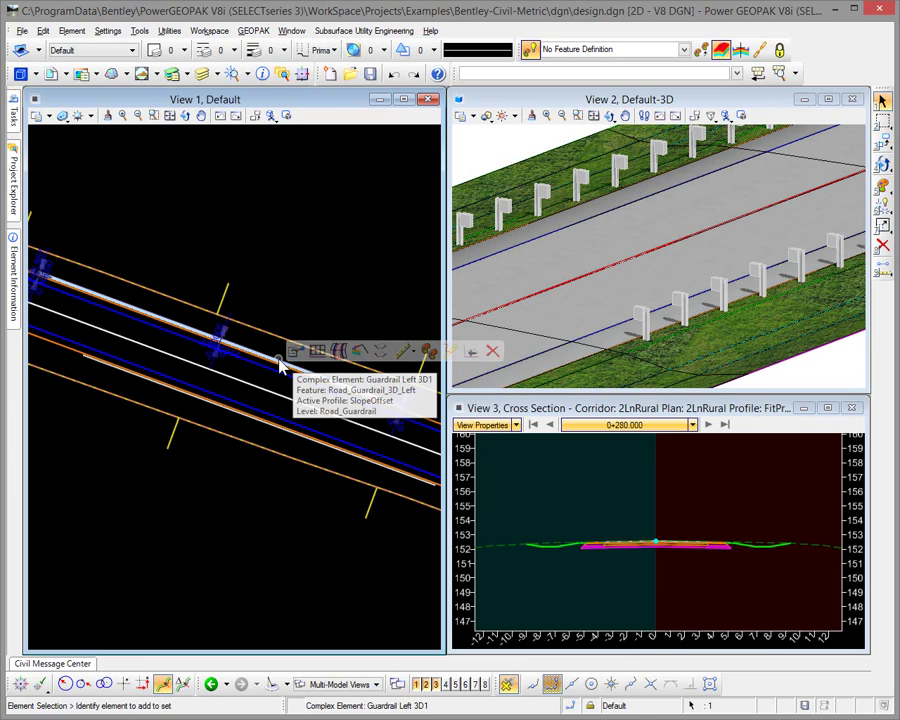
click(492, 350)
click(392, 408)
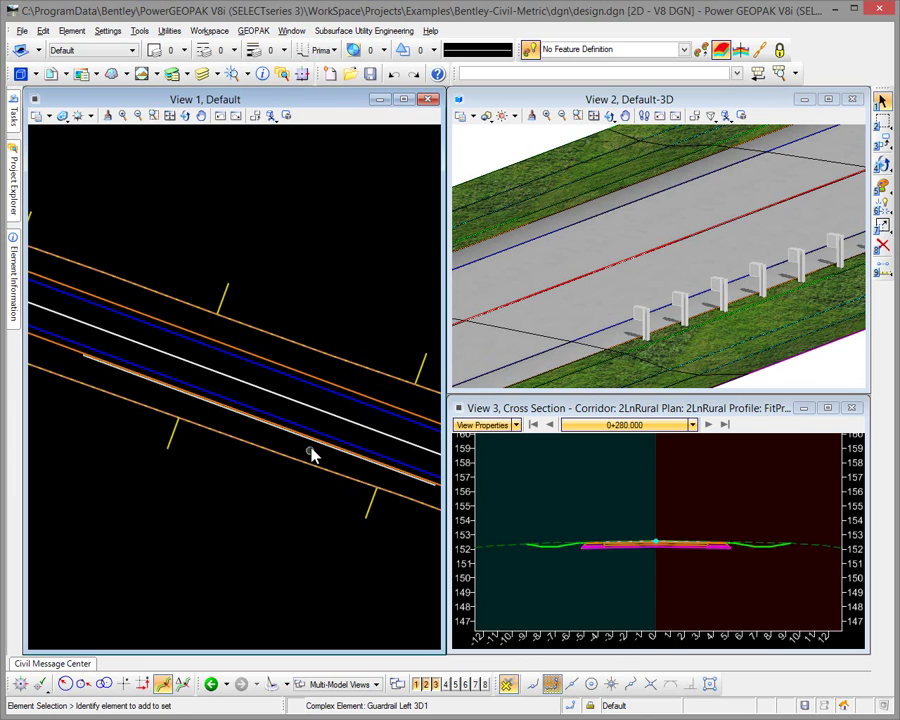
click(315, 447)
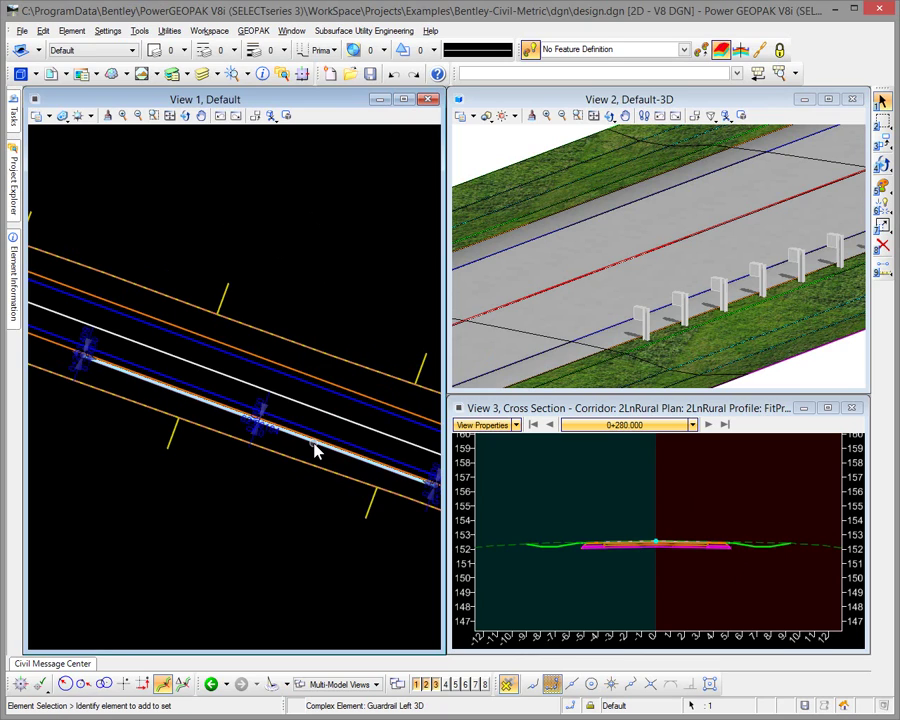
mouse_move(315, 447)
click(526, 438)
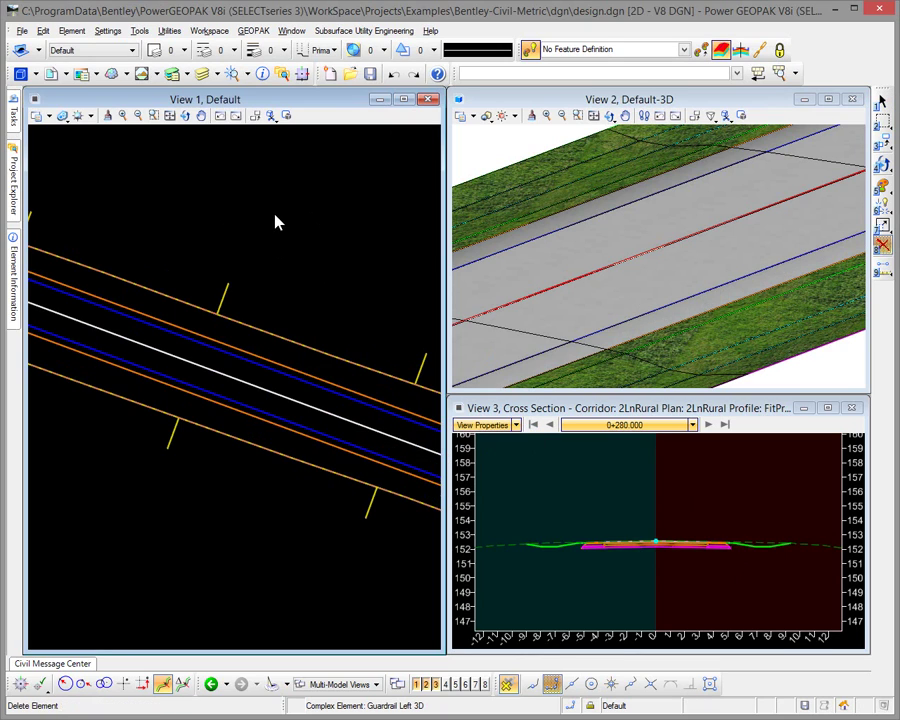
Delete the Road_Guardrail_3D_Left and Road_Guardrail_3D_Right feature definitions stored in design.dgn under Linear, Roadway.
click(684, 49)
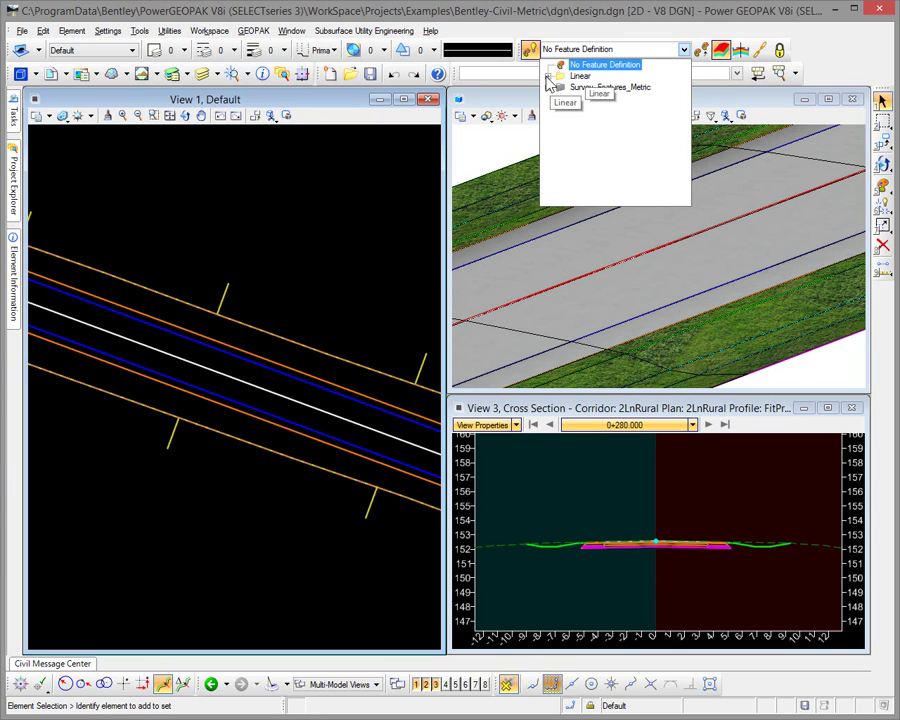
click(283, 217)
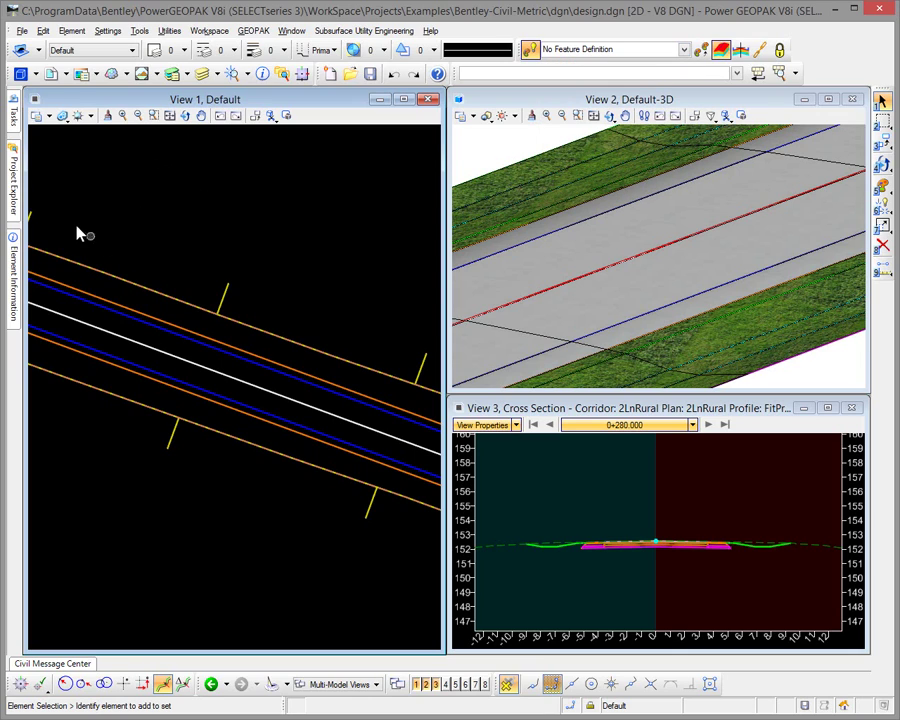
mouse_move(14, 204)
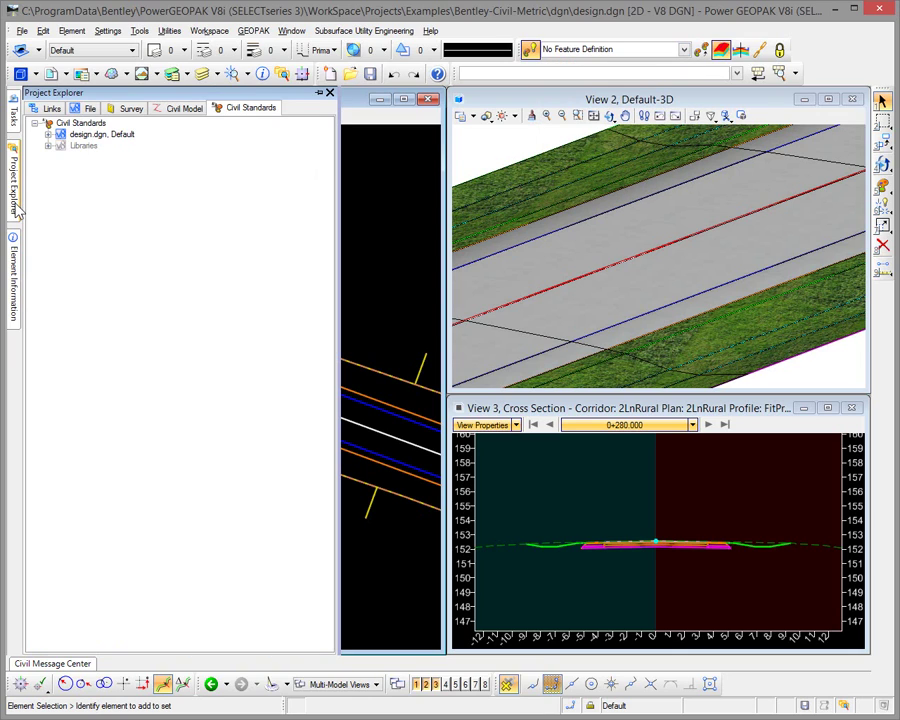
click(48, 134)
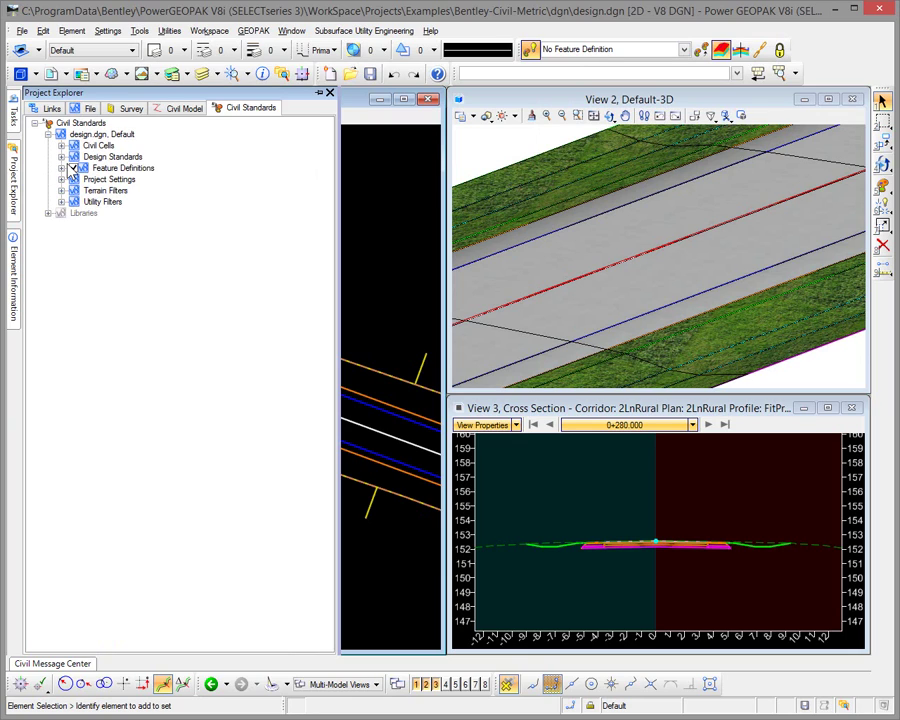
click(62, 168)
click(75, 190)
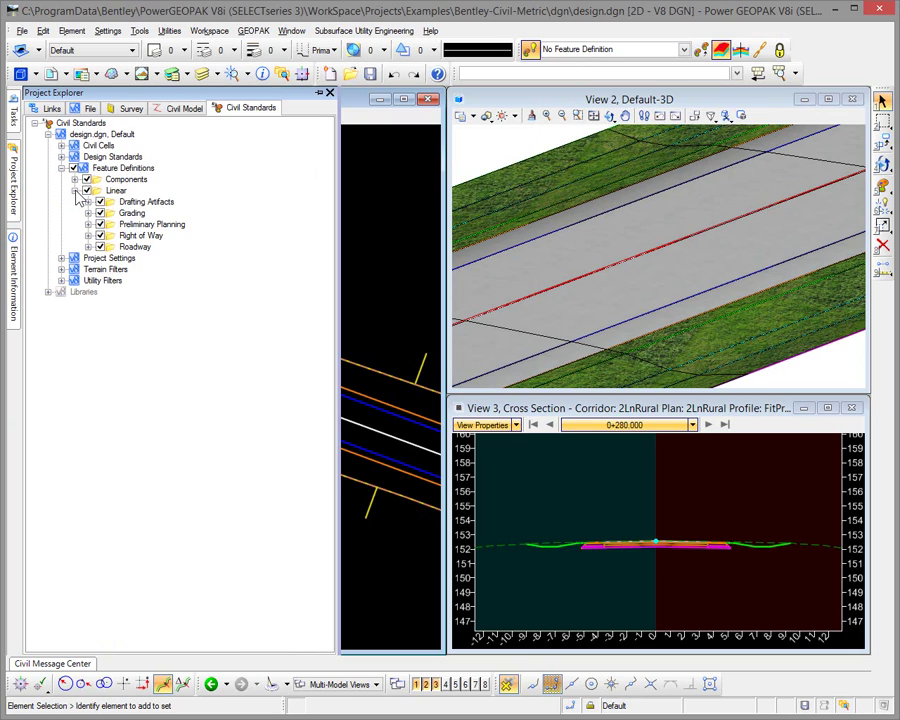
click(88, 246)
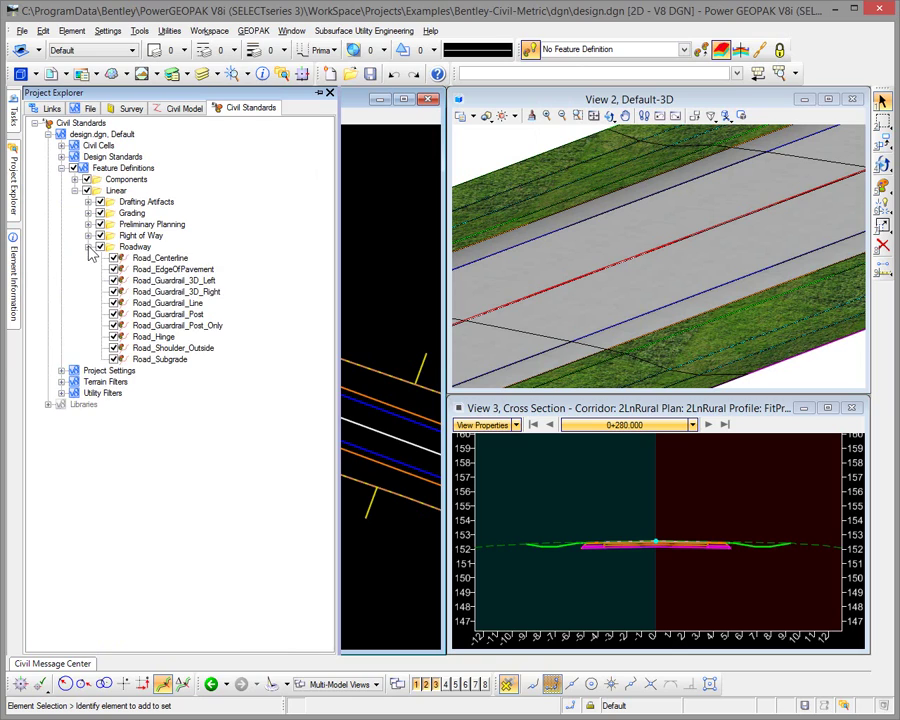
right_click(178, 281)
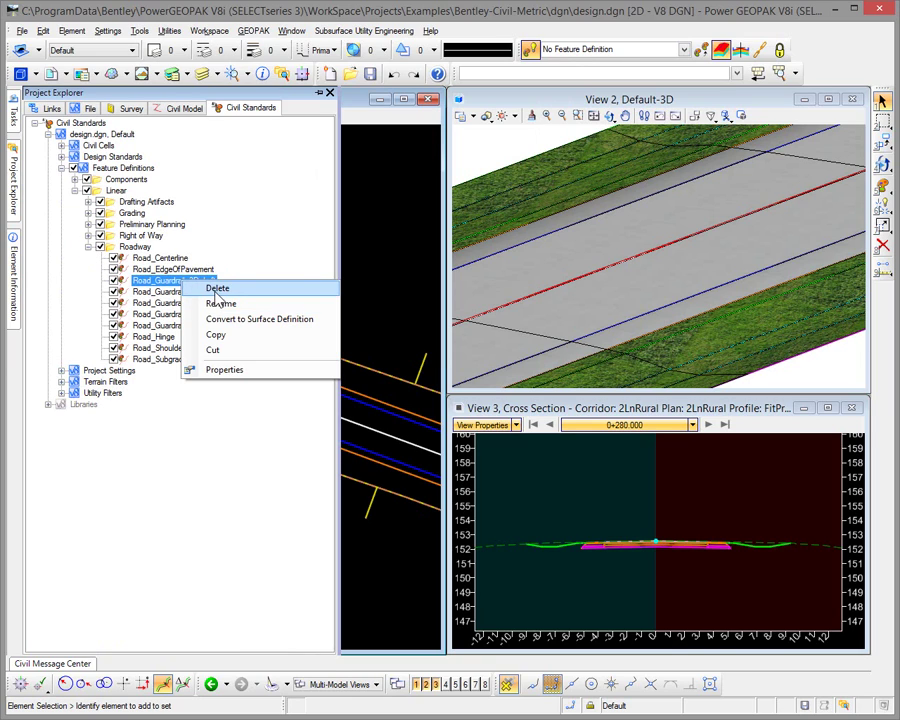
click(215, 288)
right_click(212, 282)
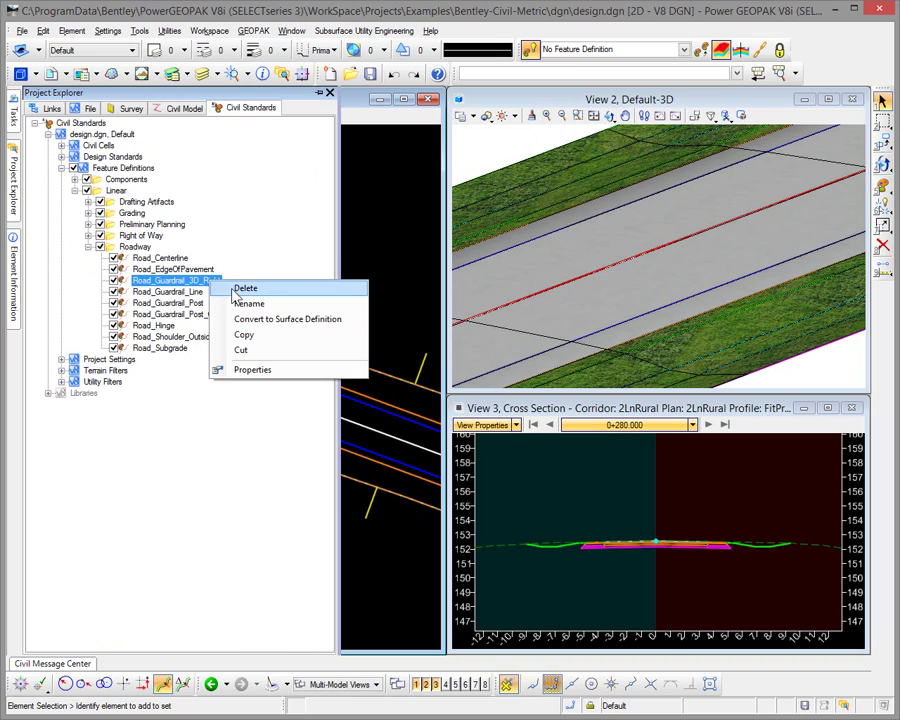
click(238, 288)
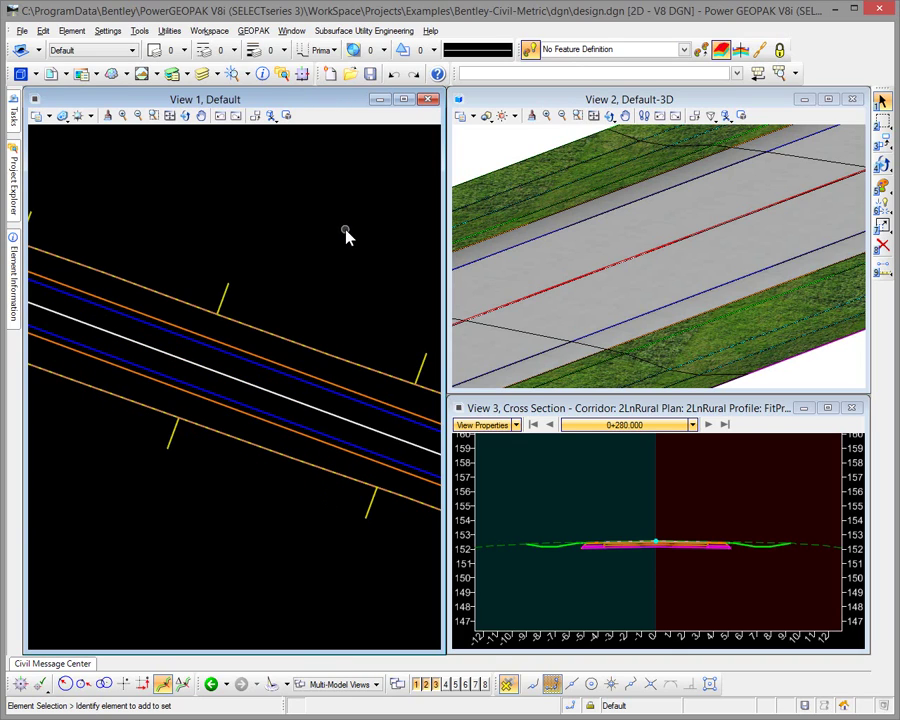
Set the active feature definition to Road_Guardrail_3D_Left from the Linear, Roadway group.
click(684, 50)
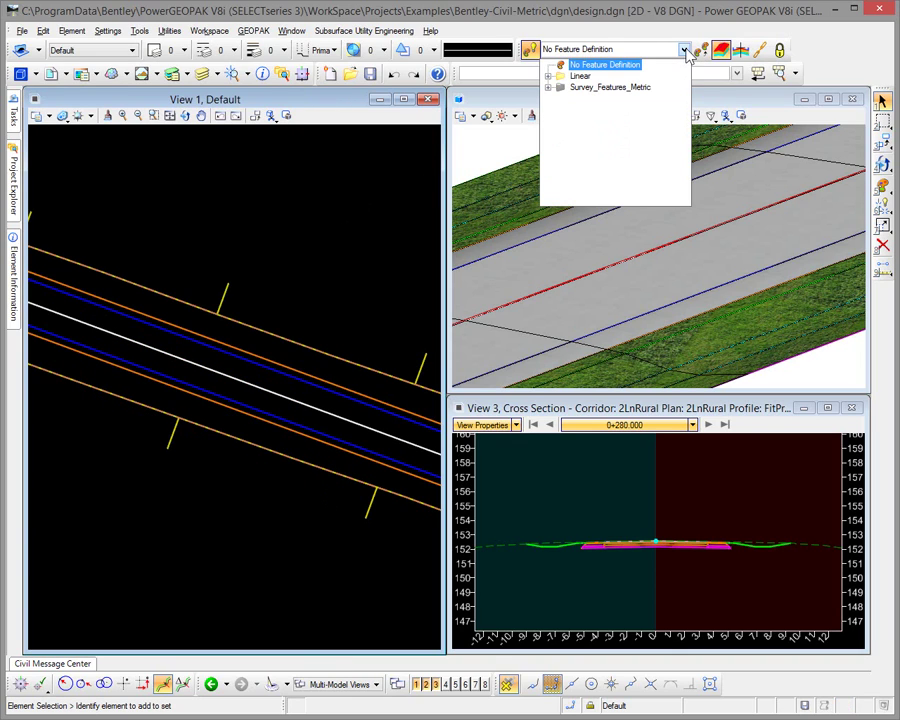
click(549, 76)
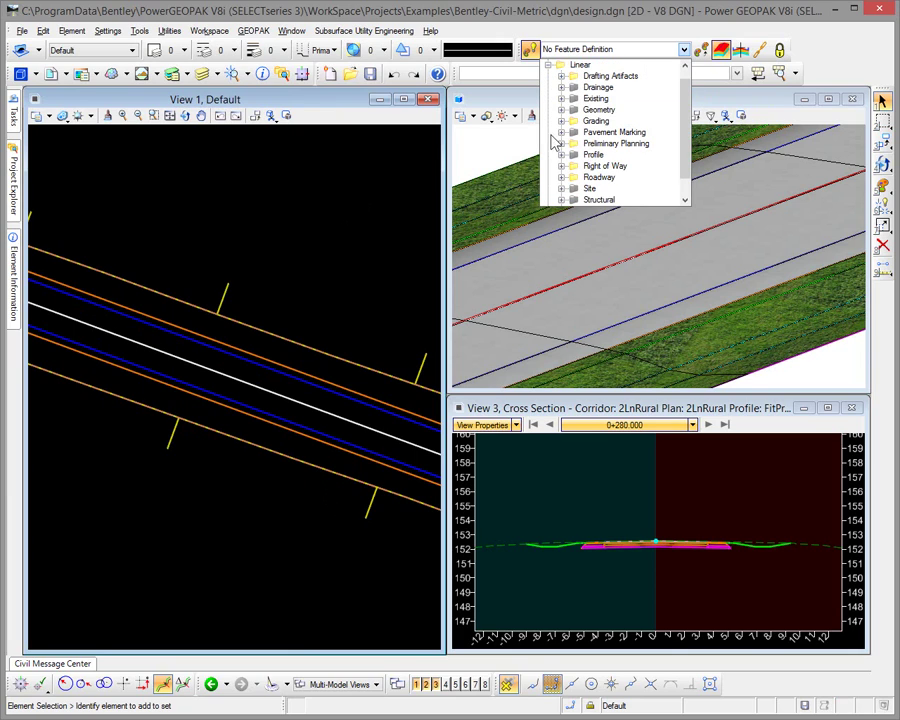
click(562, 178)
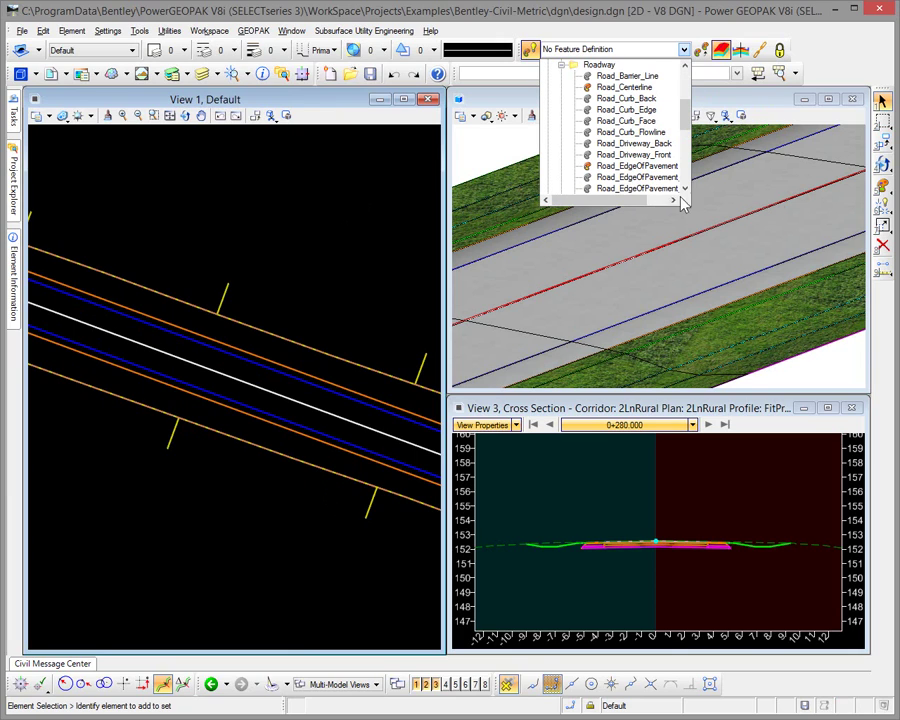
click(640, 200)
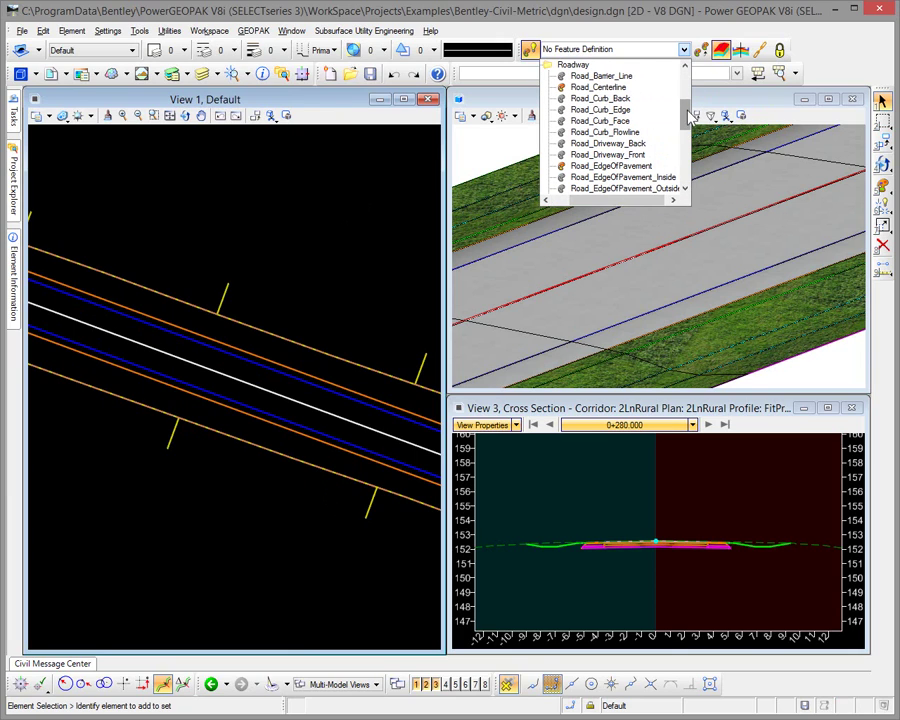
drag(685, 116, 688, 138)
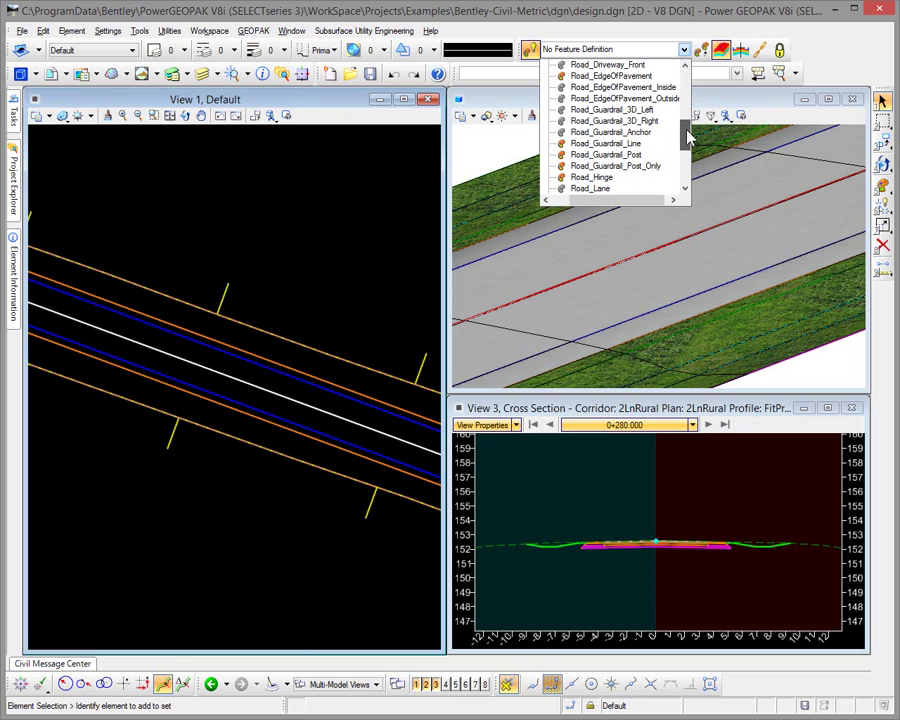
click(620, 109)
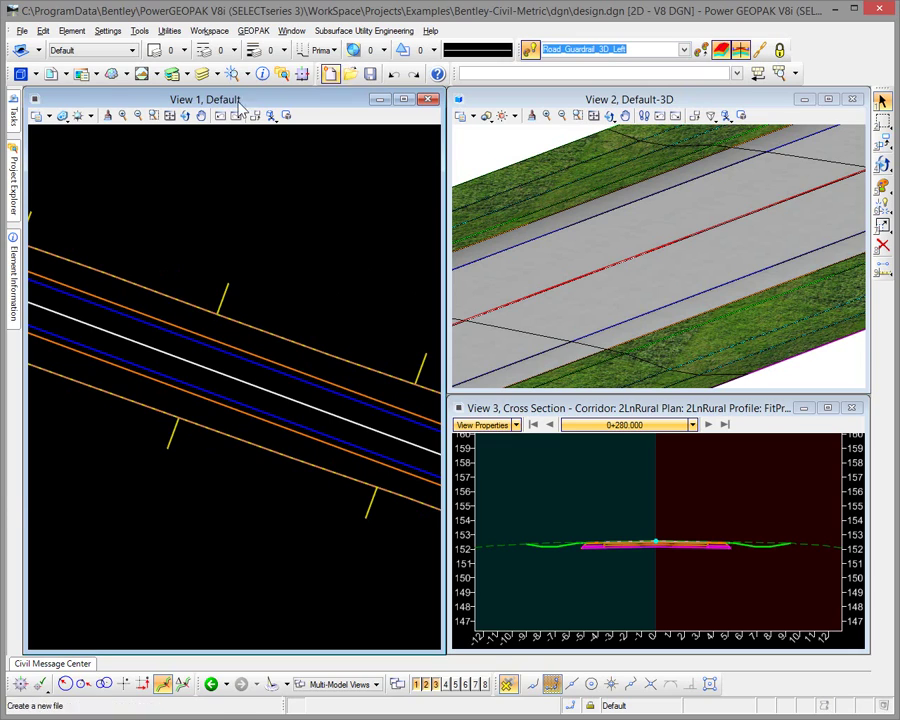
Place the left guardrail with Single Offset Partial, offset -1.0 from the upper shoulder edge across the visible plan stretch, with Mirror set to No.
click(14, 112)
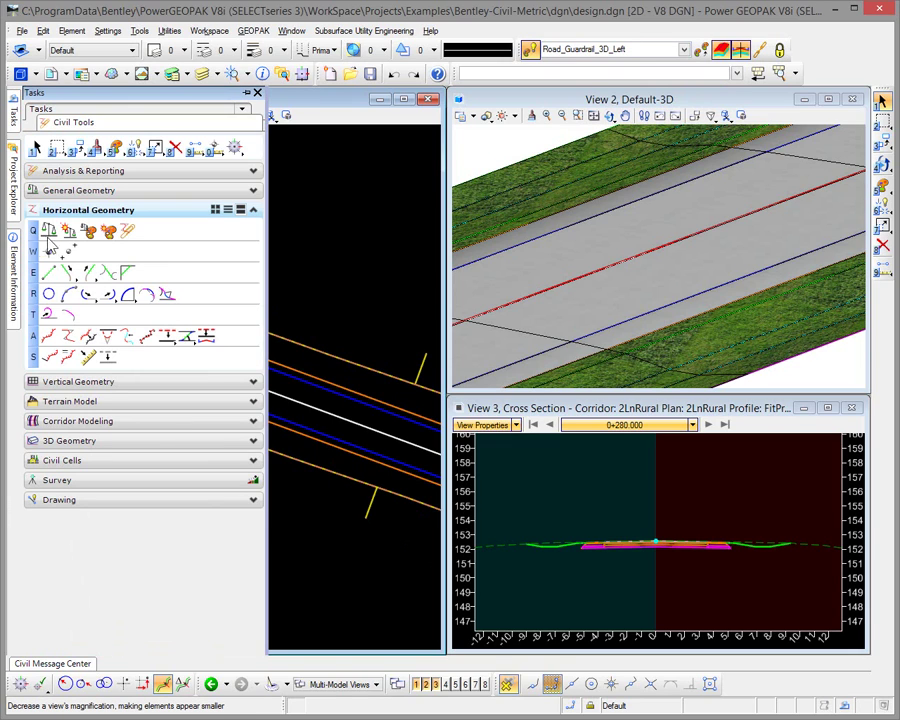
click(166, 335)
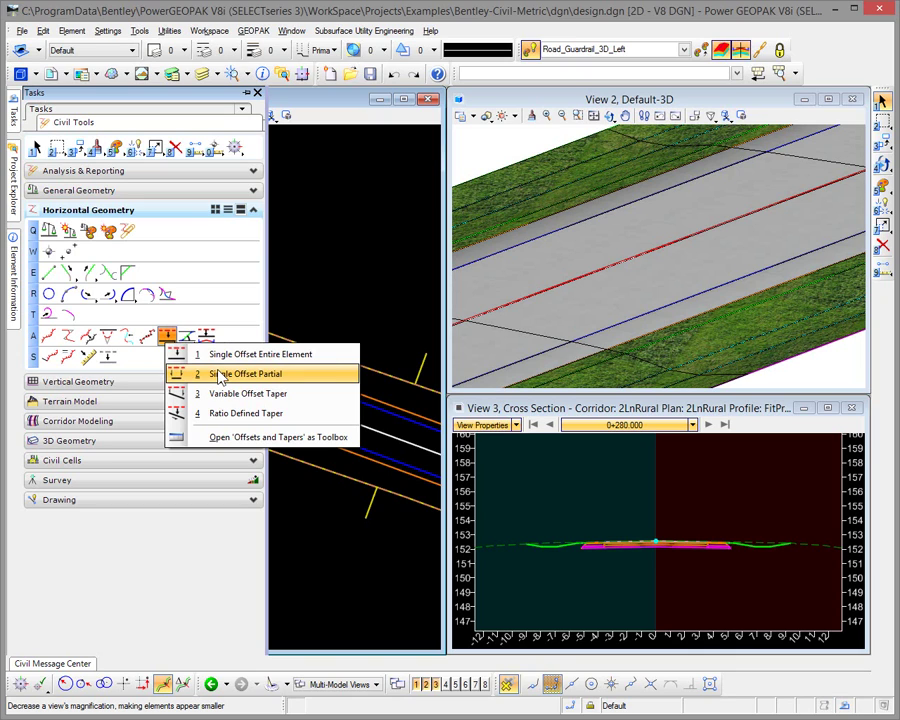
click(219, 374)
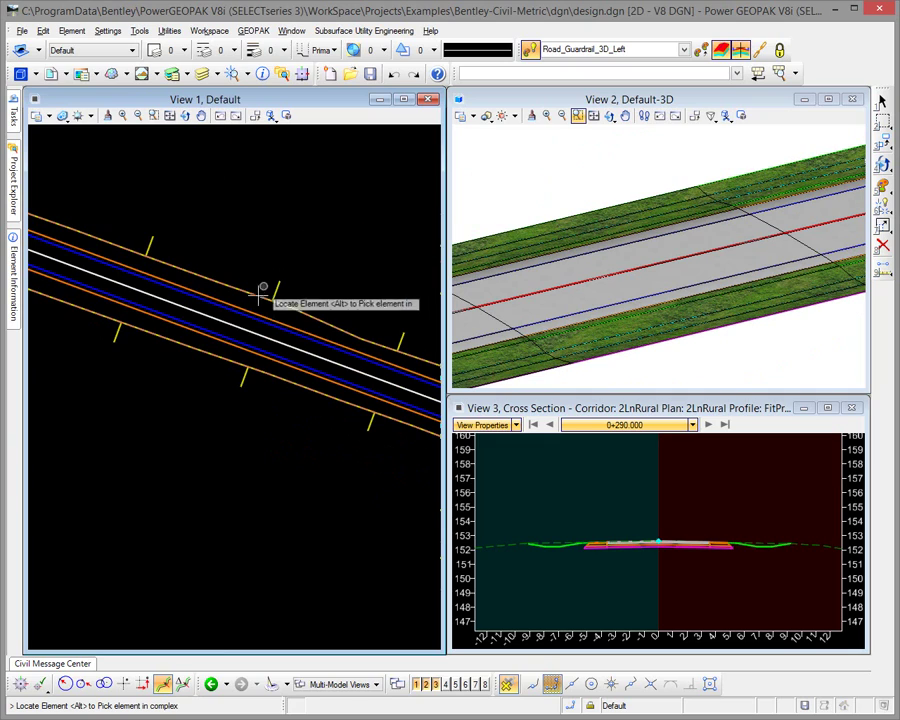
click(245, 304)
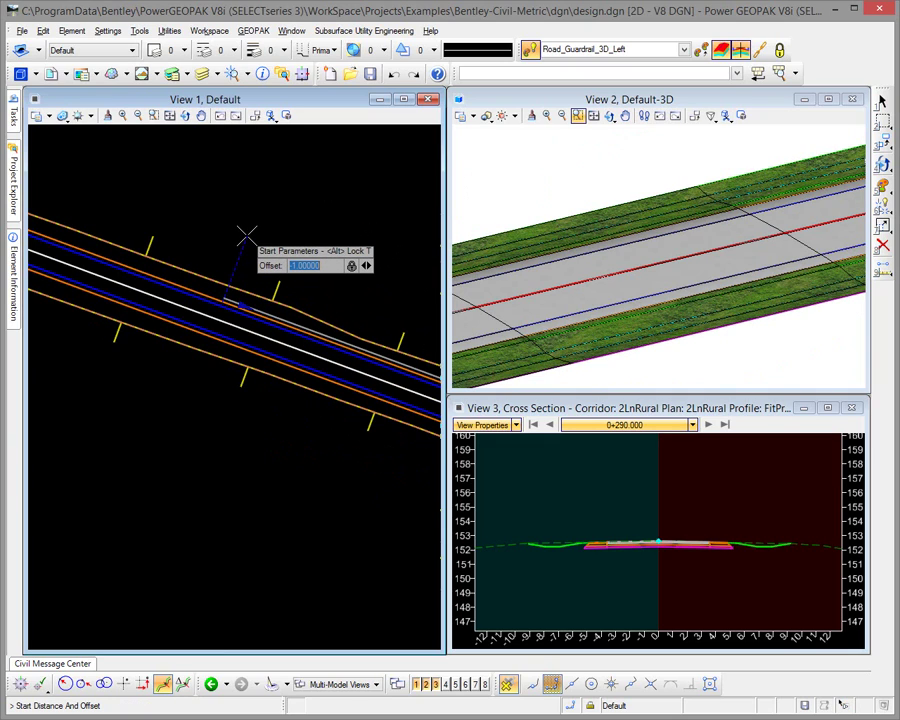
click(62, 150)
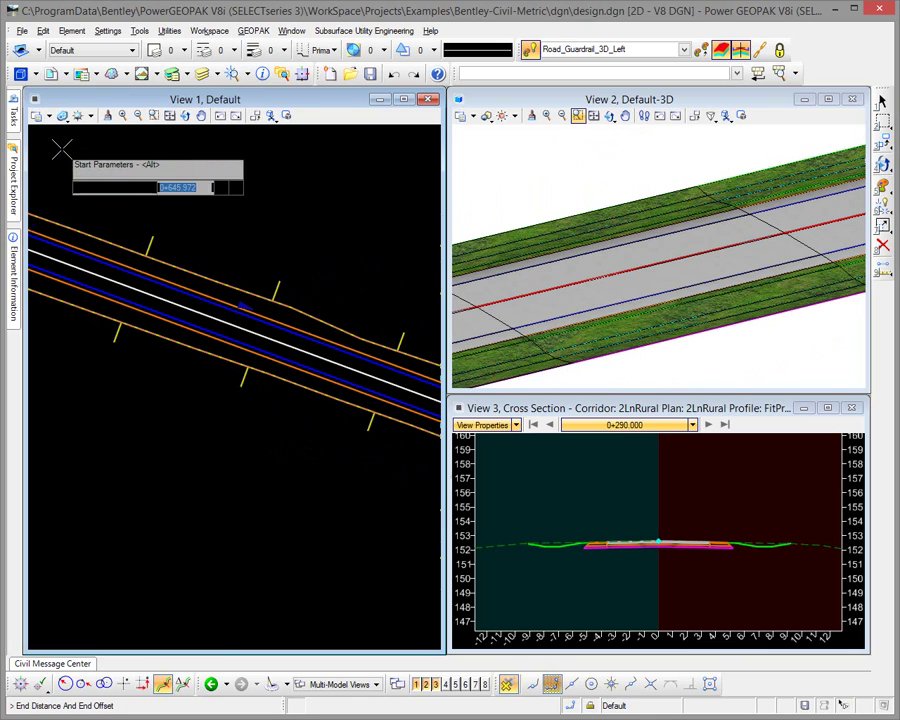
click(432, 312)
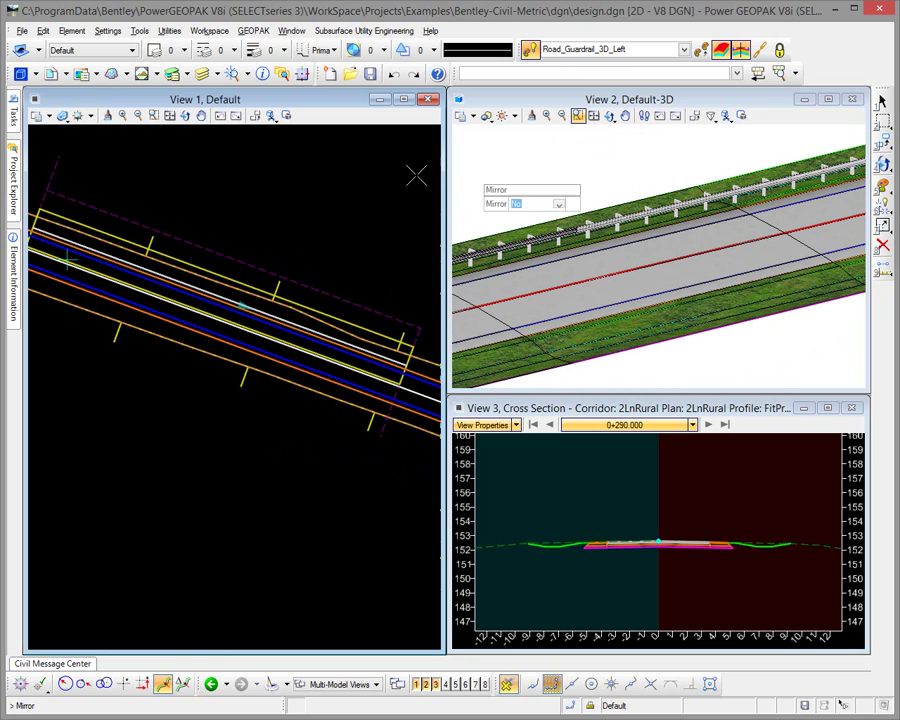
right_click(331, 182)
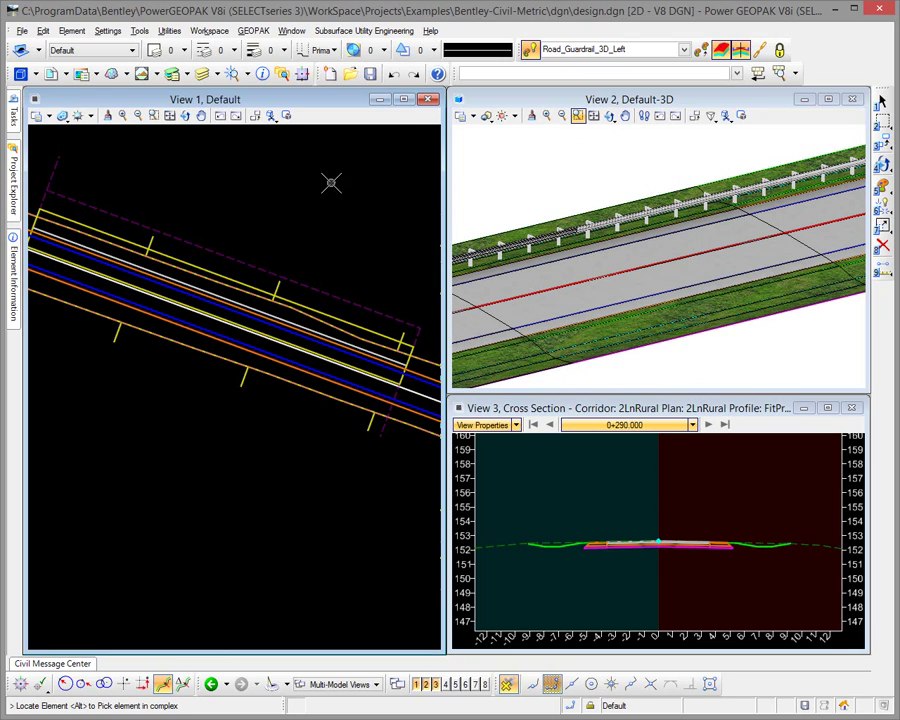
Place the right guardrail using Road_Guardrail_3D_Right, offset 1.0 from the lower shoulder edge across the visible stretch, with Mirror set to No.
click(684, 49)
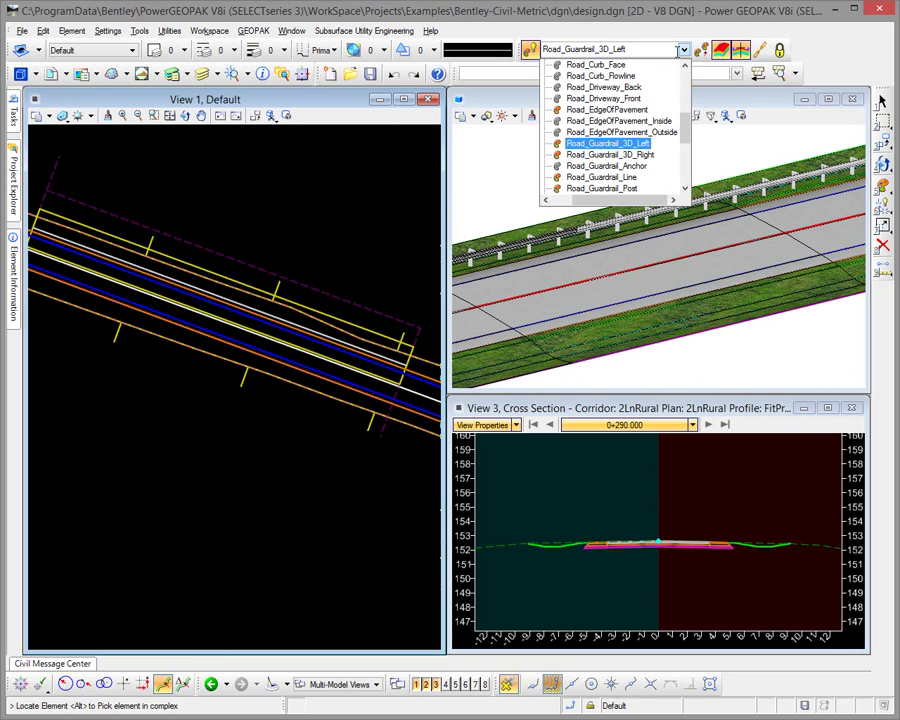
click(646, 156)
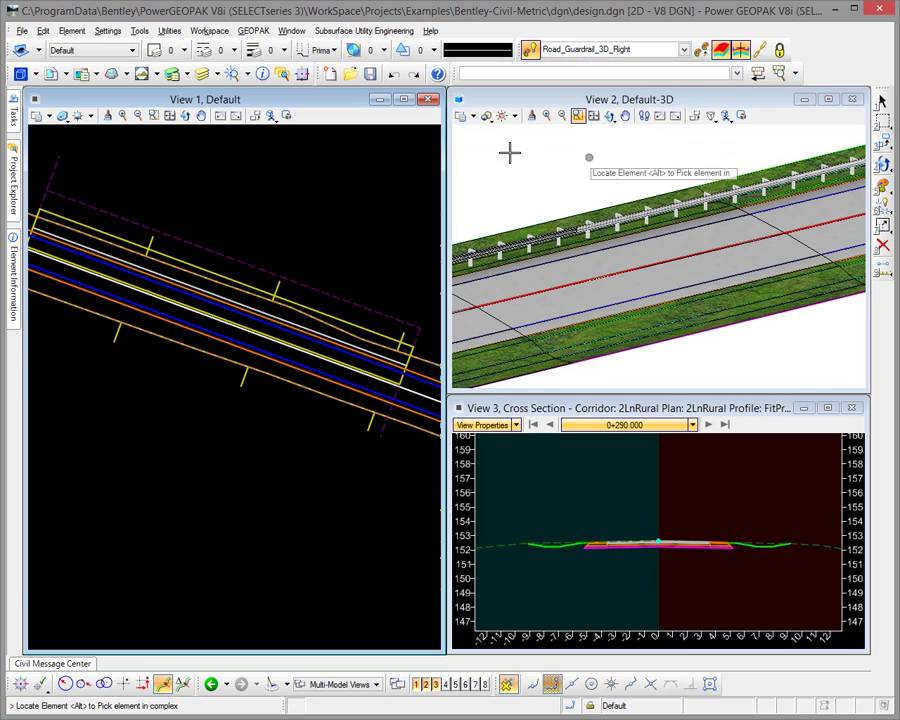
click(215, 341)
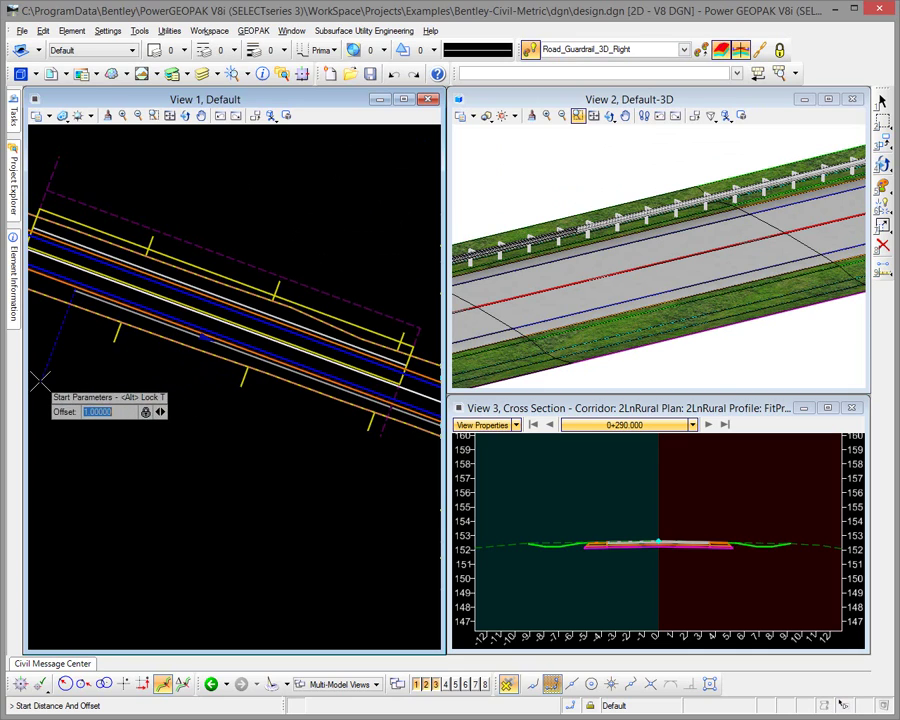
click(42, 296)
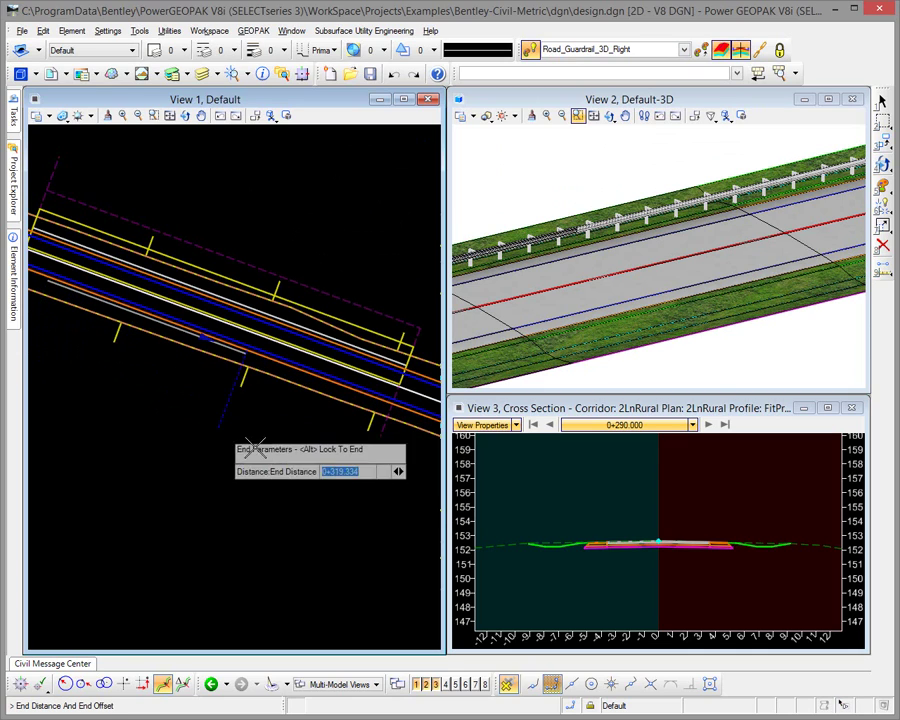
click(409, 467)
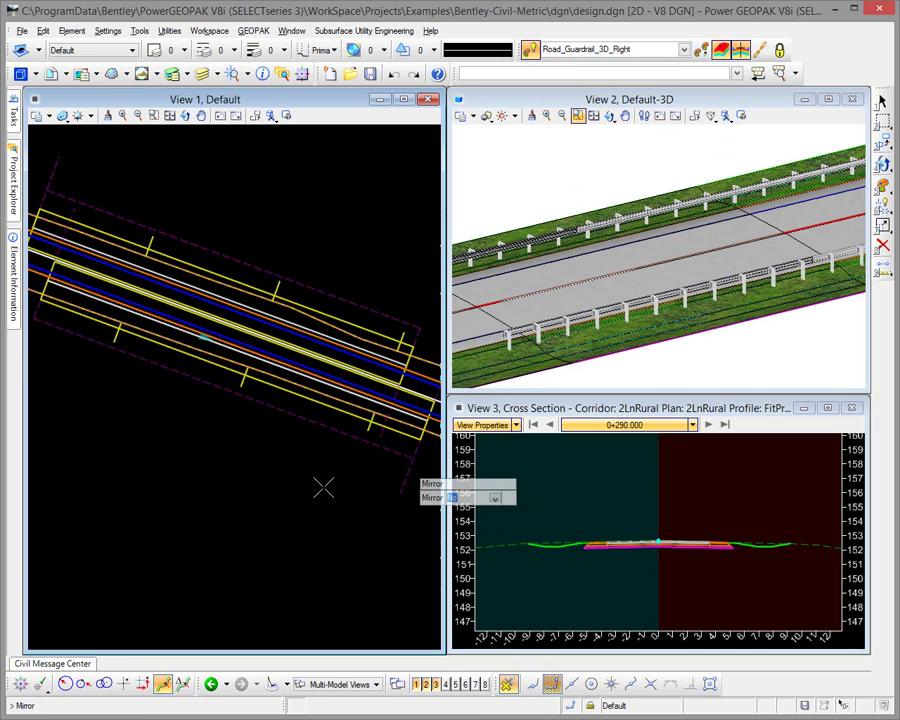
click(302, 194)
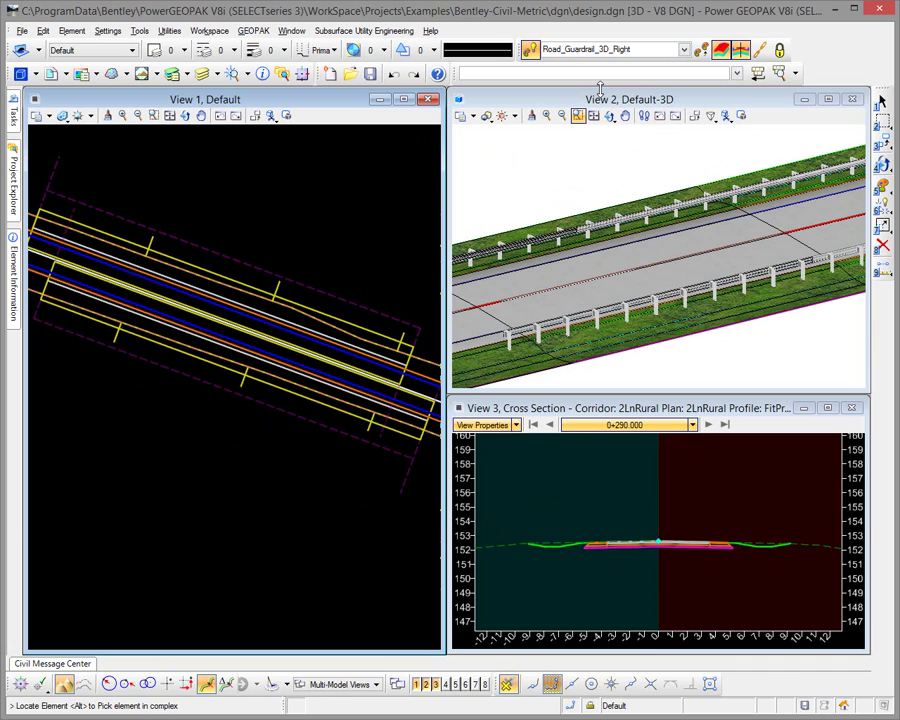
Get a close view of the guardrail posts in View 2, the 3D view, and turn on its Constructions display.
click(600, 93)
scroll(622, 184, up, 5)
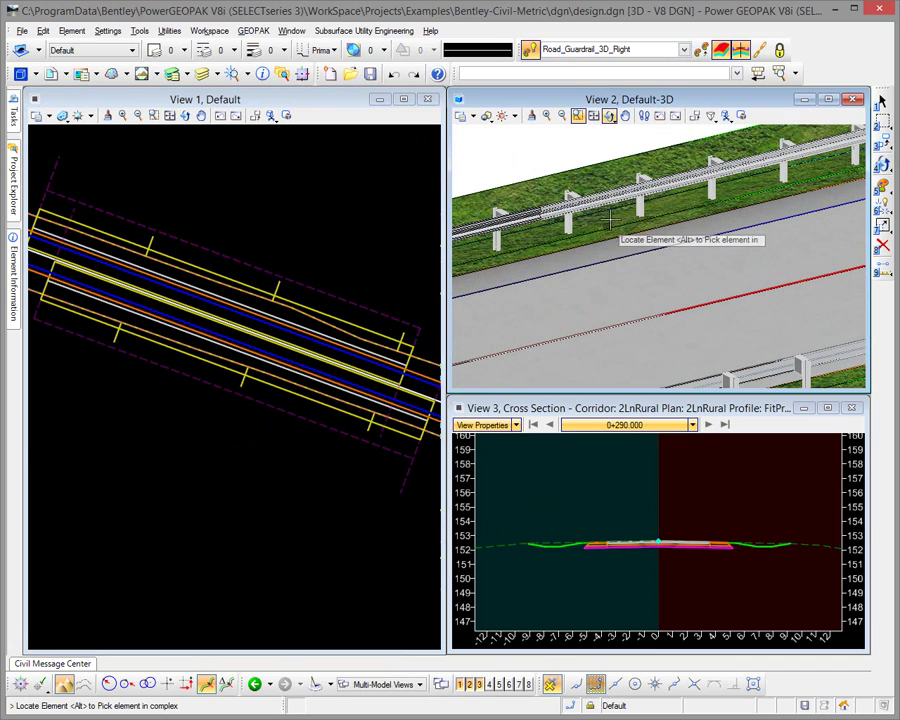
click(609, 116)
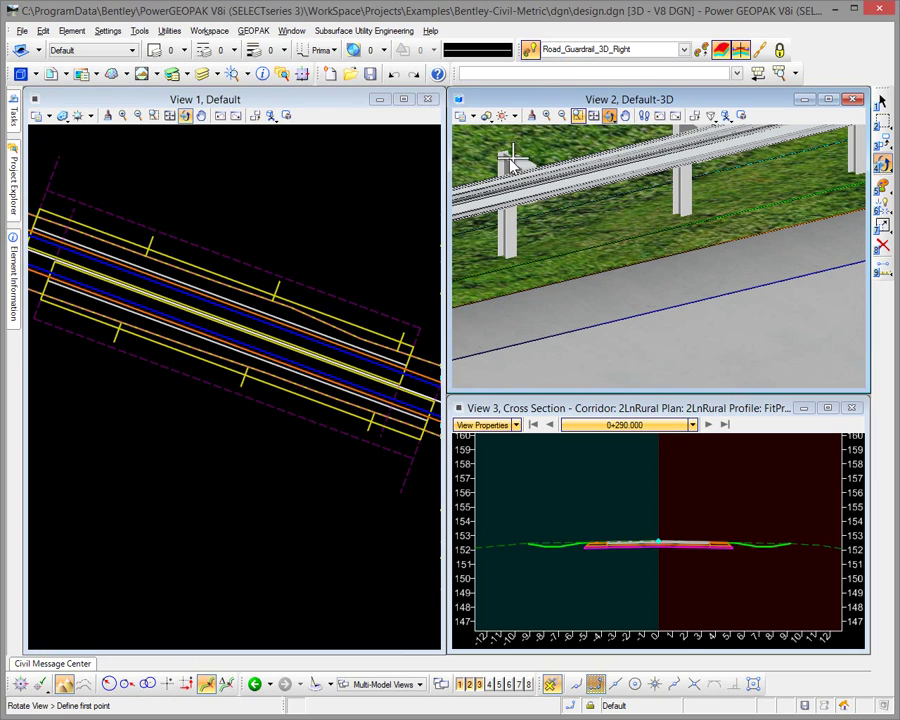
drag(505, 157, 585, 212)
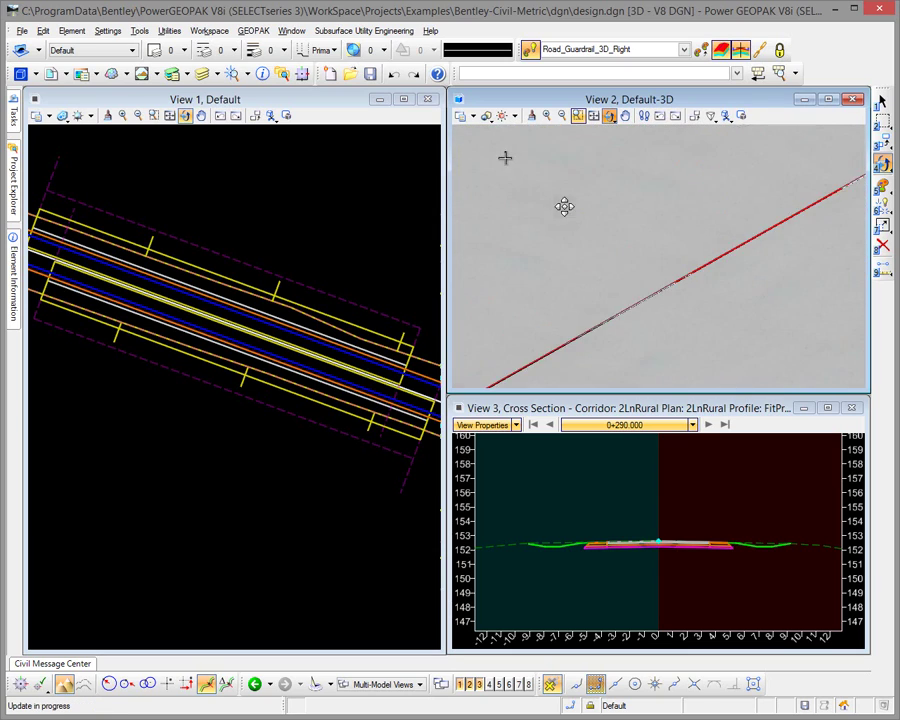
click(562, 204)
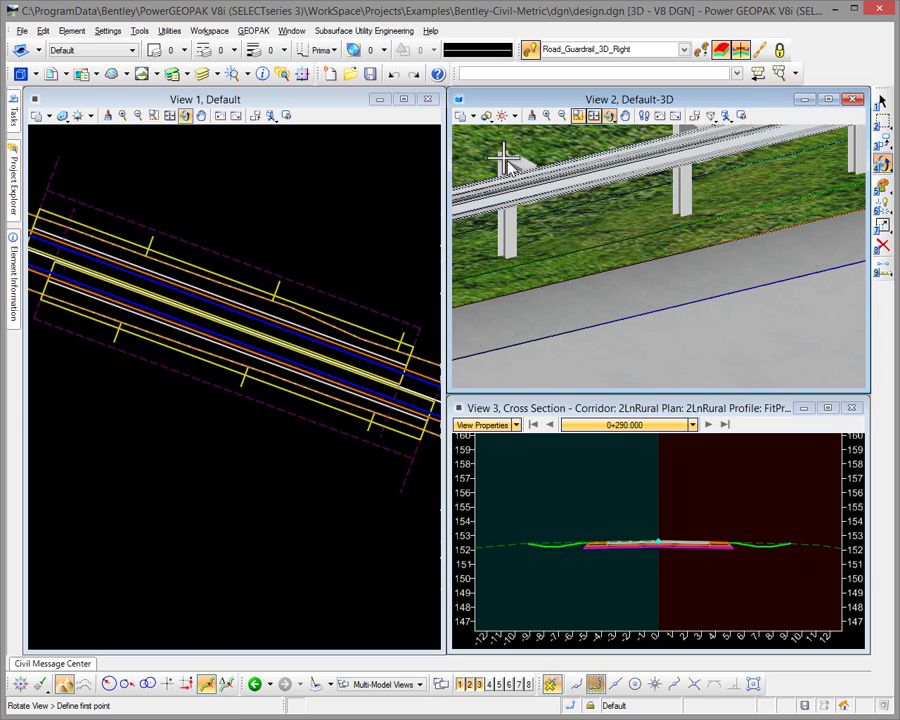
click(503, 158)
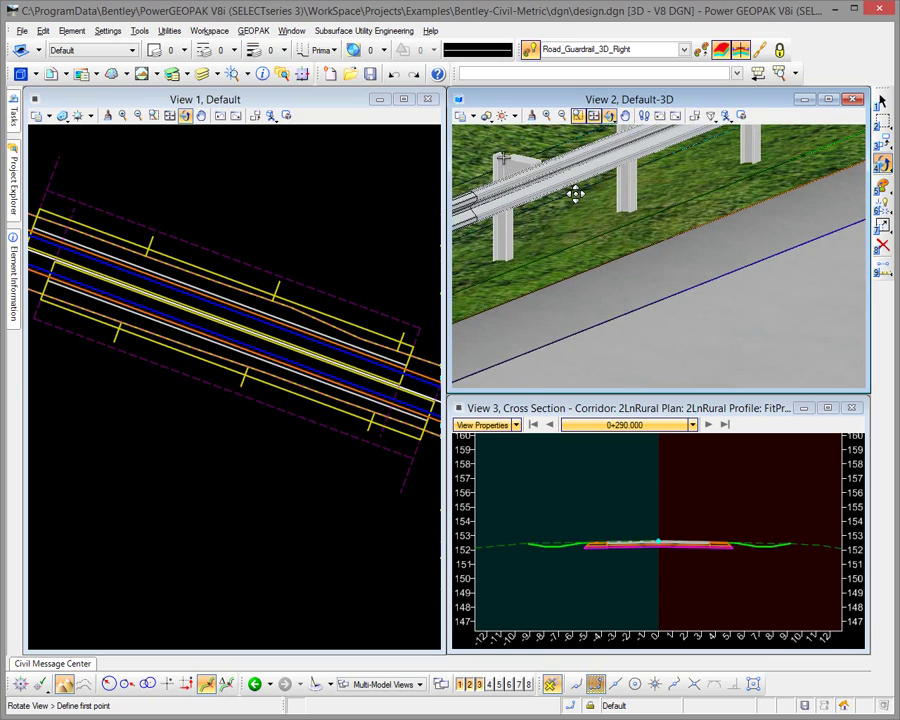
click(457, 99)
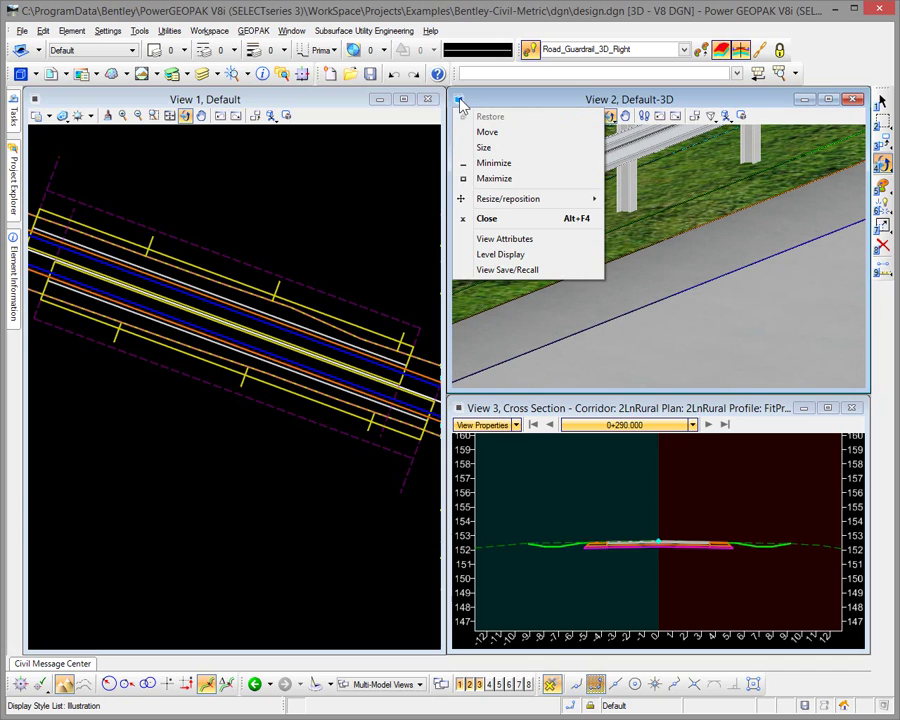
click(515, 240)
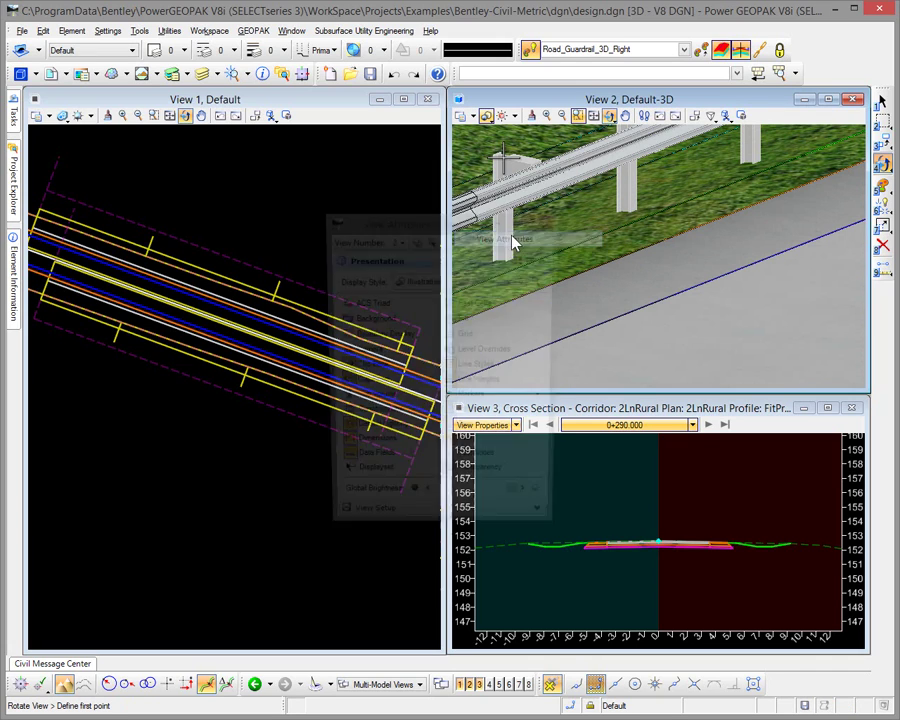
drag(453, 231, 255, 164)
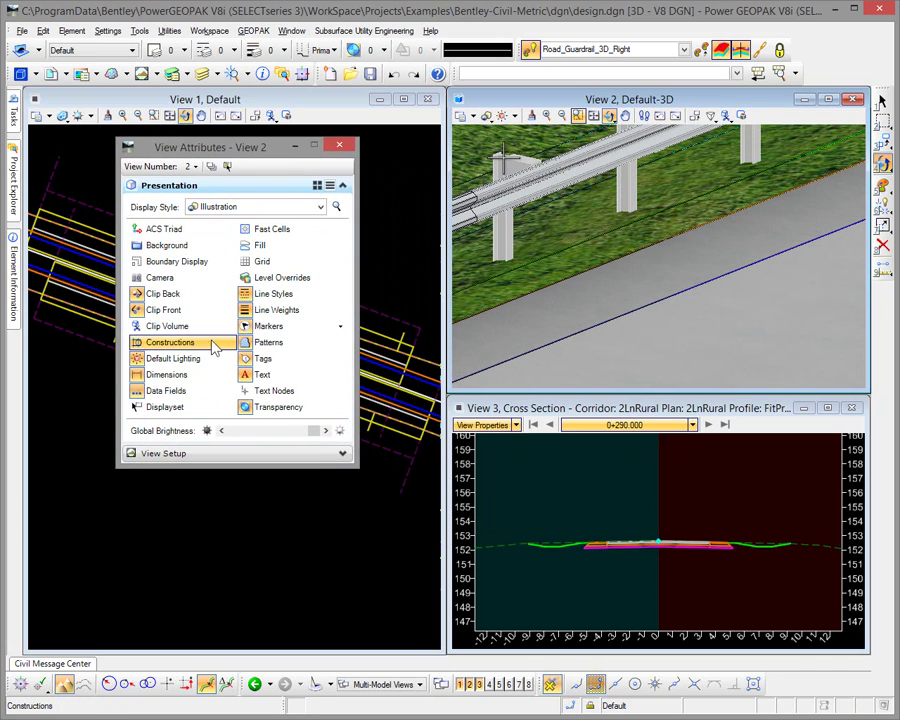
click(178, 343)
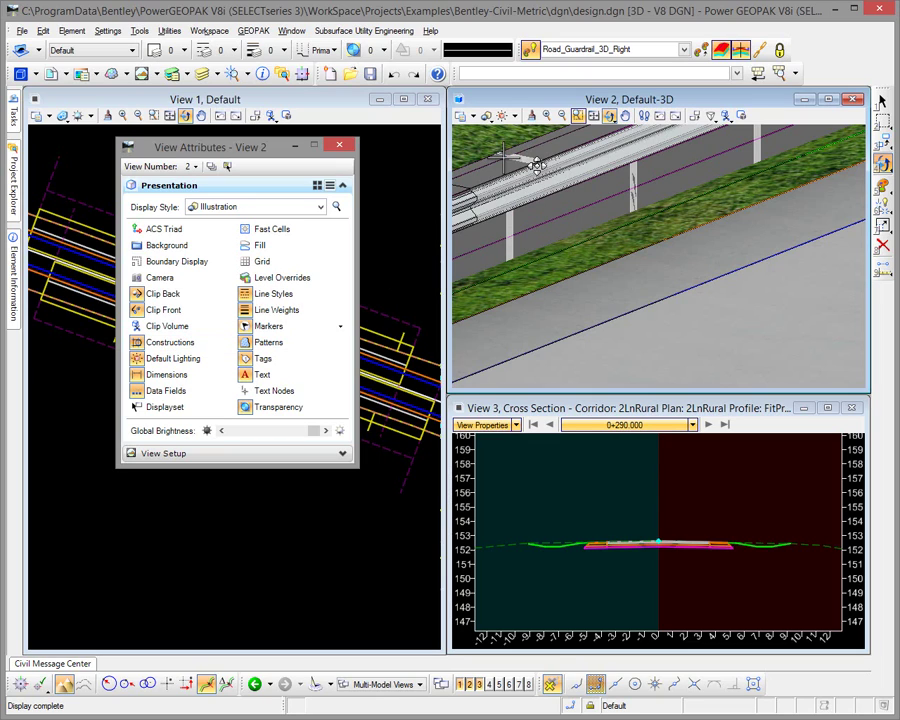
click(175, 344)
Advance the cross section to station 0+300.000 and examine the guardrail posts and rails on both shoulders, closing the View Attributes dialog.
click(708, 424)
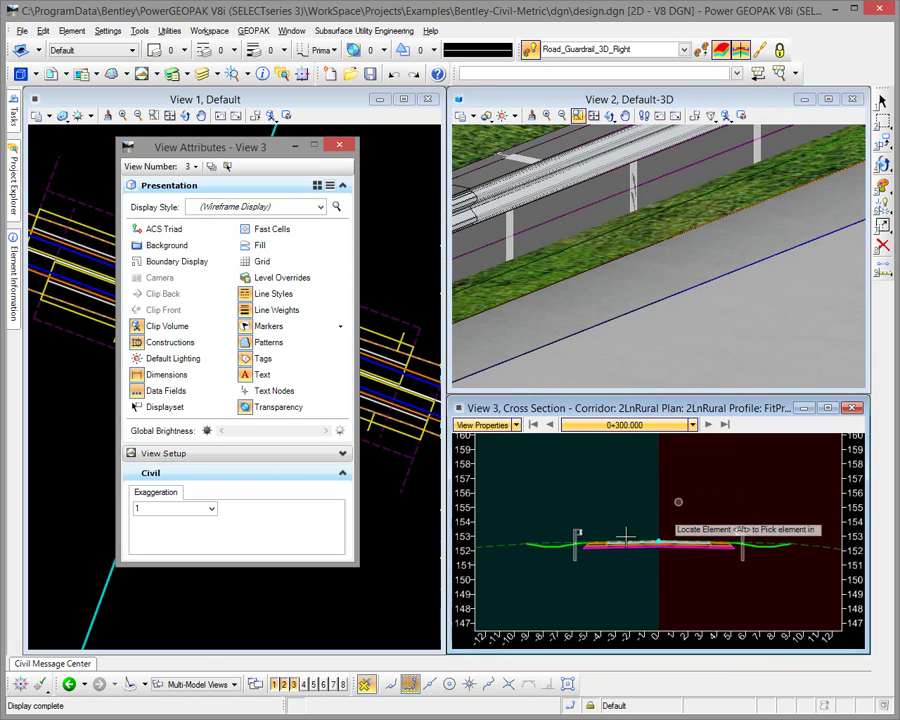
scroll(625, 537, up, 4)
scroll(629, 530, down, 2)
middle_drag(629, 530, 617, 514)
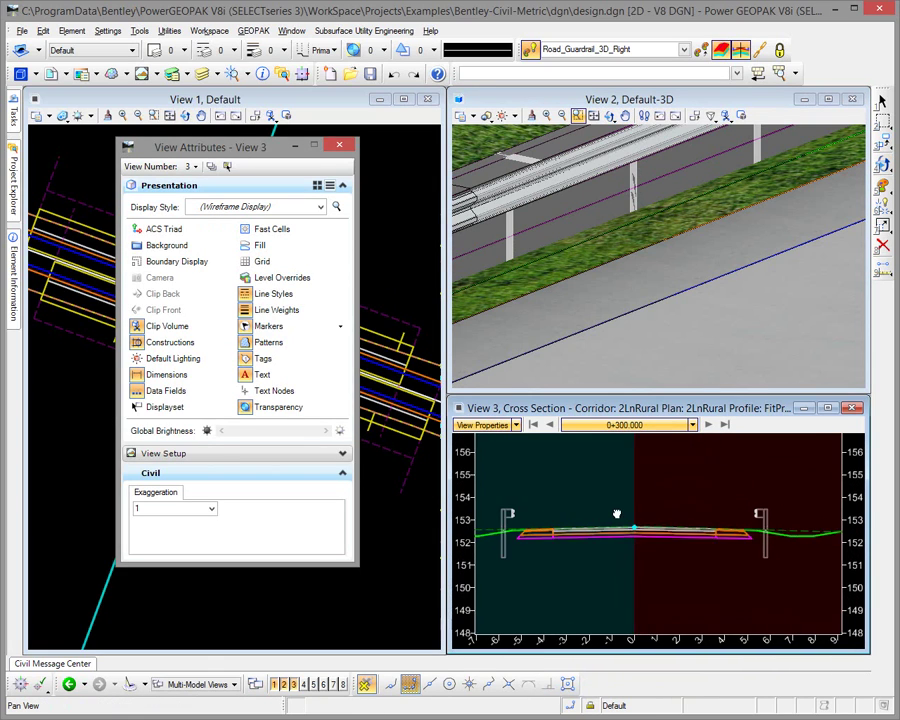
scroll(550, 500, up, 2)
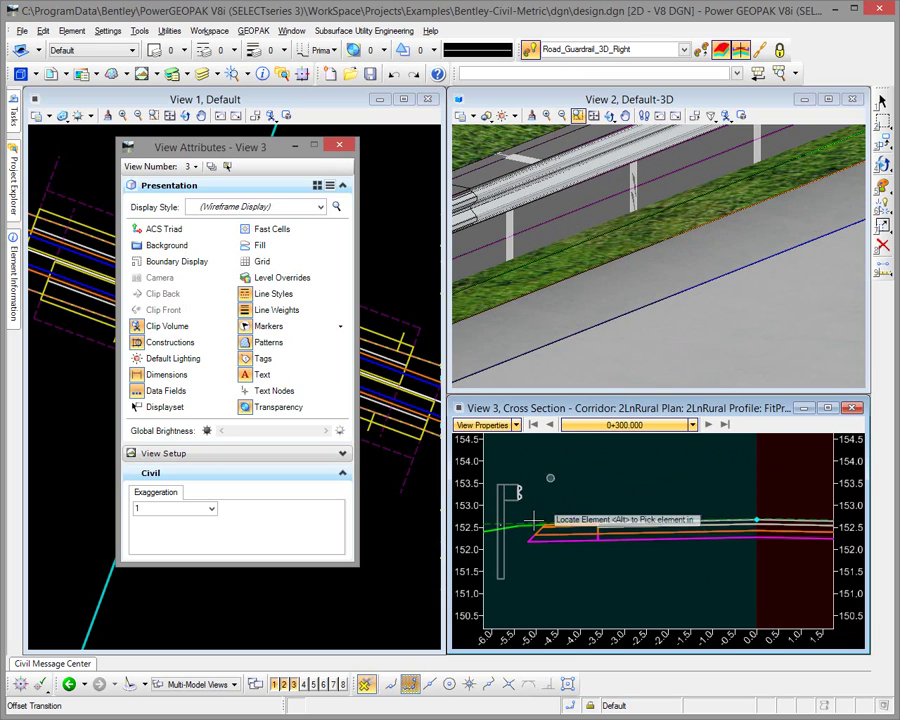
scroll(586, 480, down, 3)
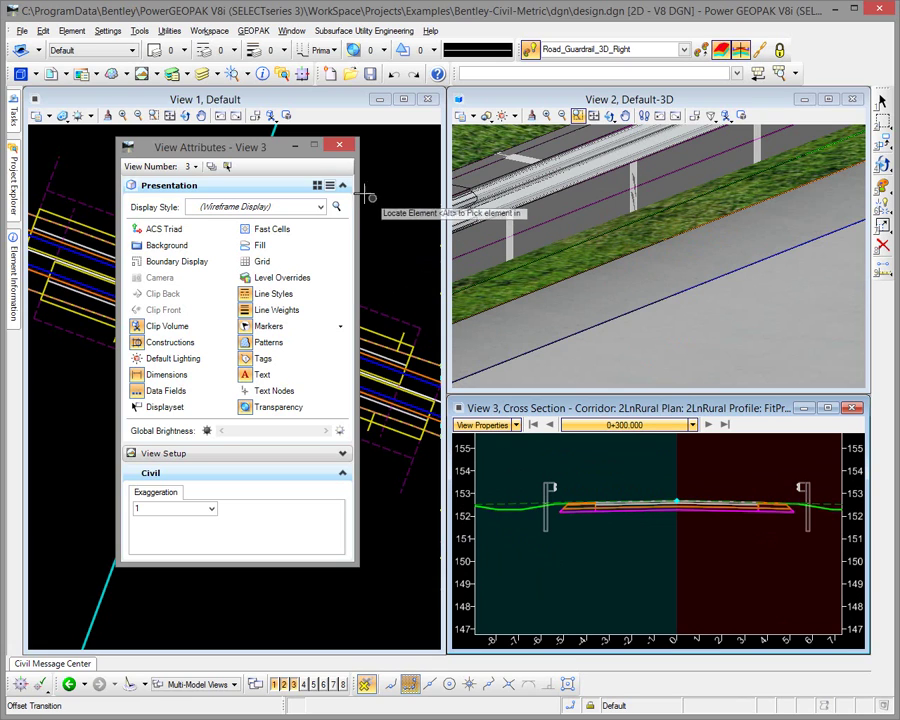
click(339, 145)
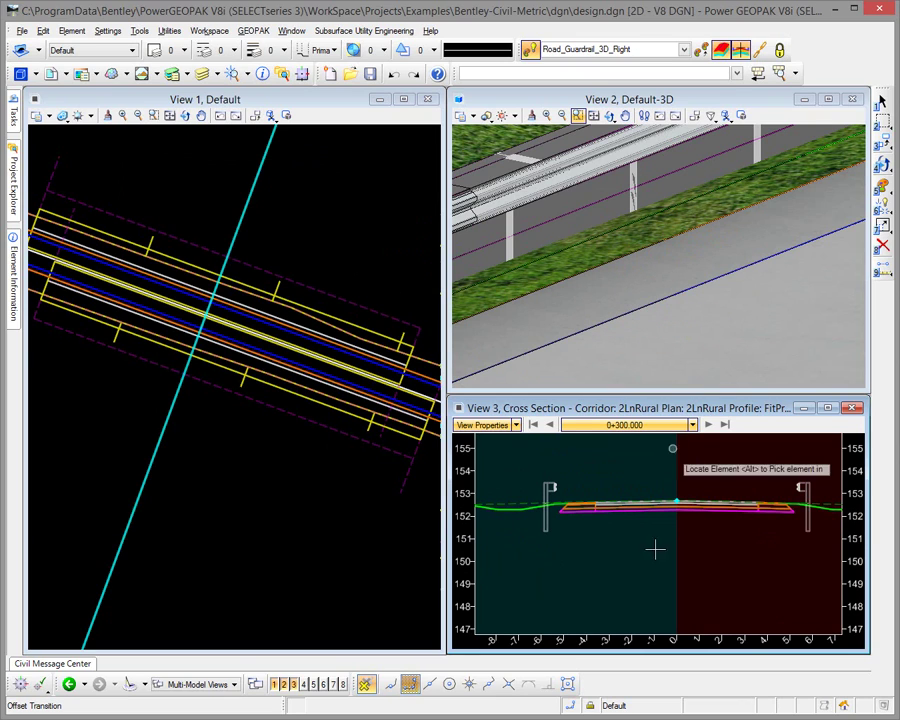
middle_drag(751, 526, 690, 545)
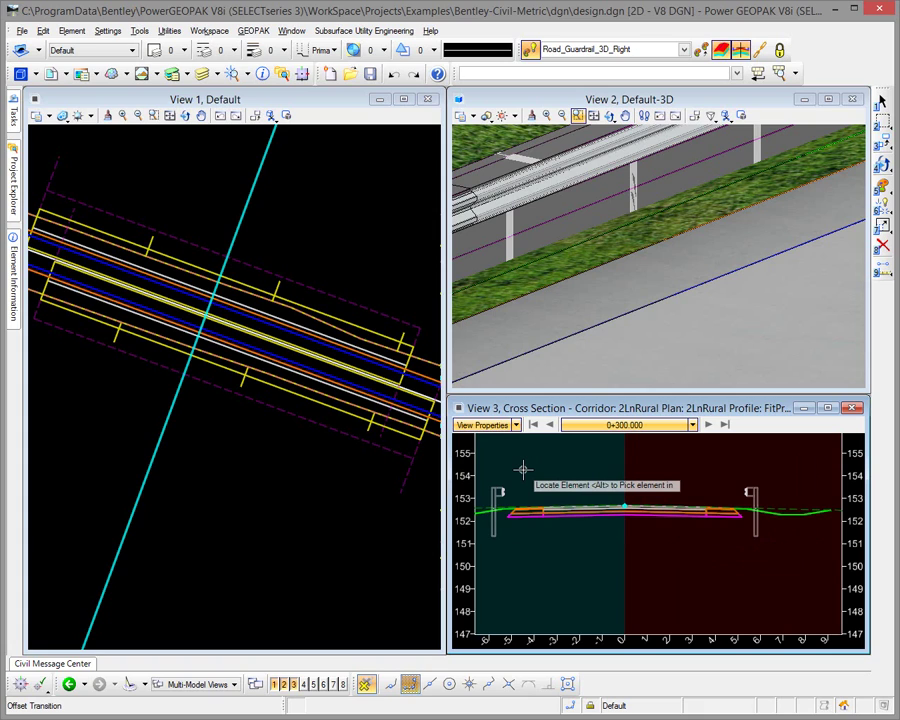
scroll(522, 469, up, 2)
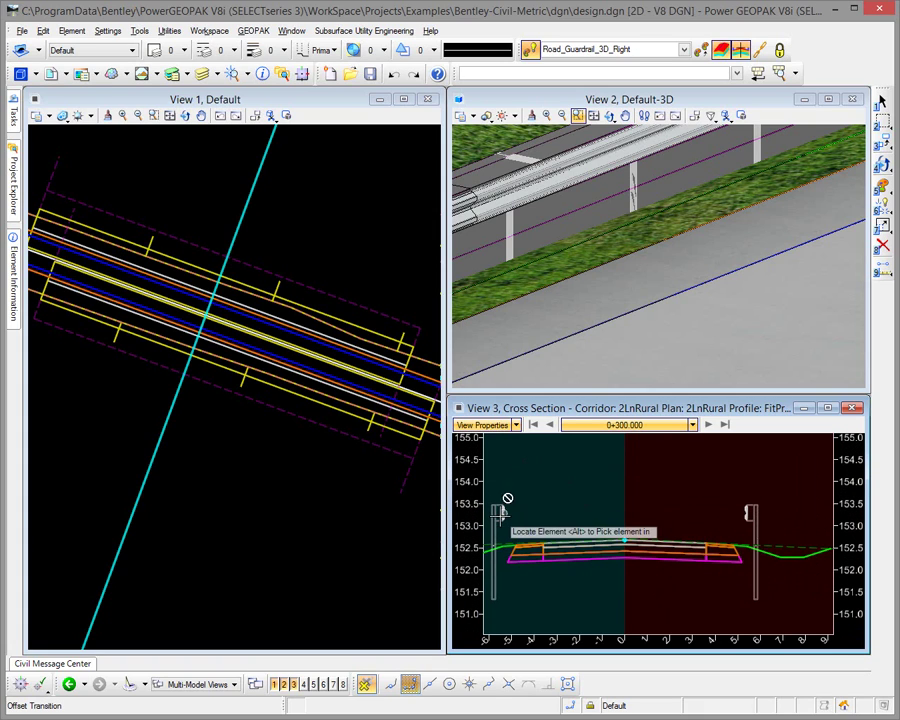
Turn off the Constructions display in View 2, the 3D view, and close its View Attributes dialog.
scroll(500, 508, up, 3)
middle_drag(531, 528, 594, 485)
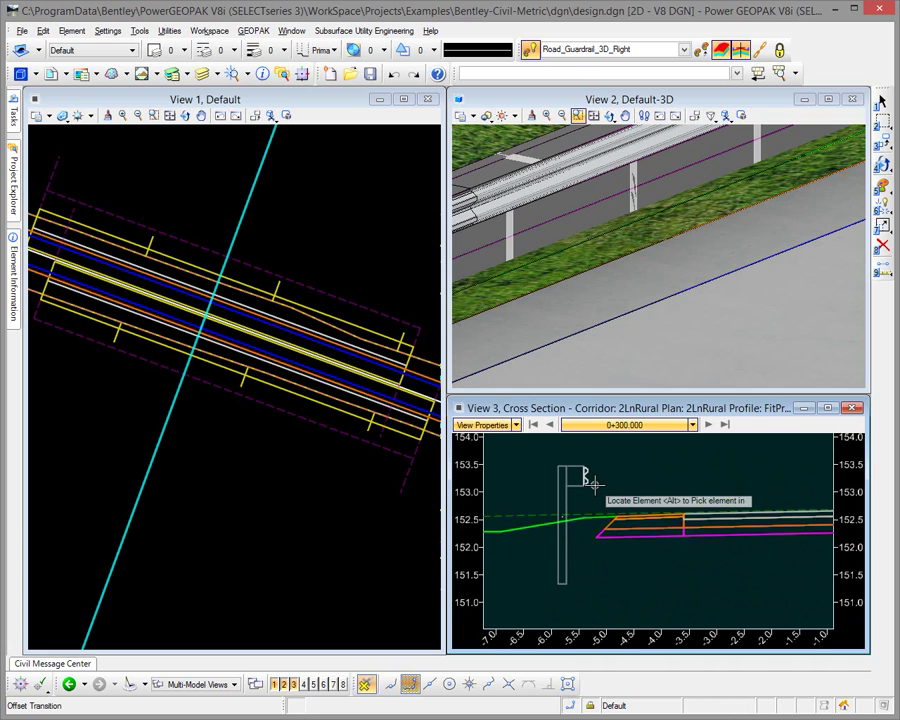
scroll(546, 204, down, 2)
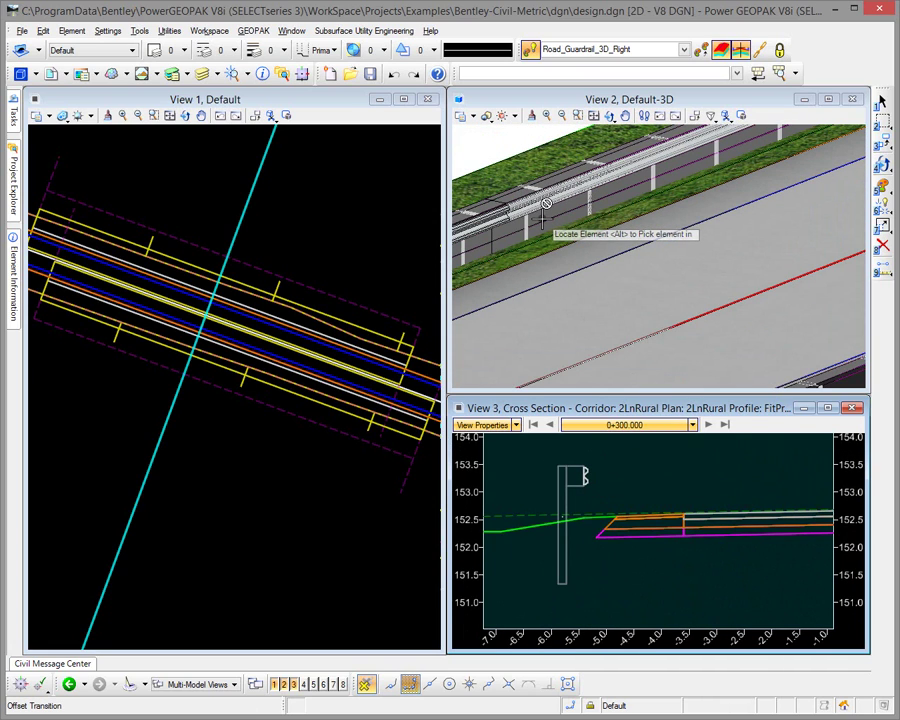
click(459, 100)
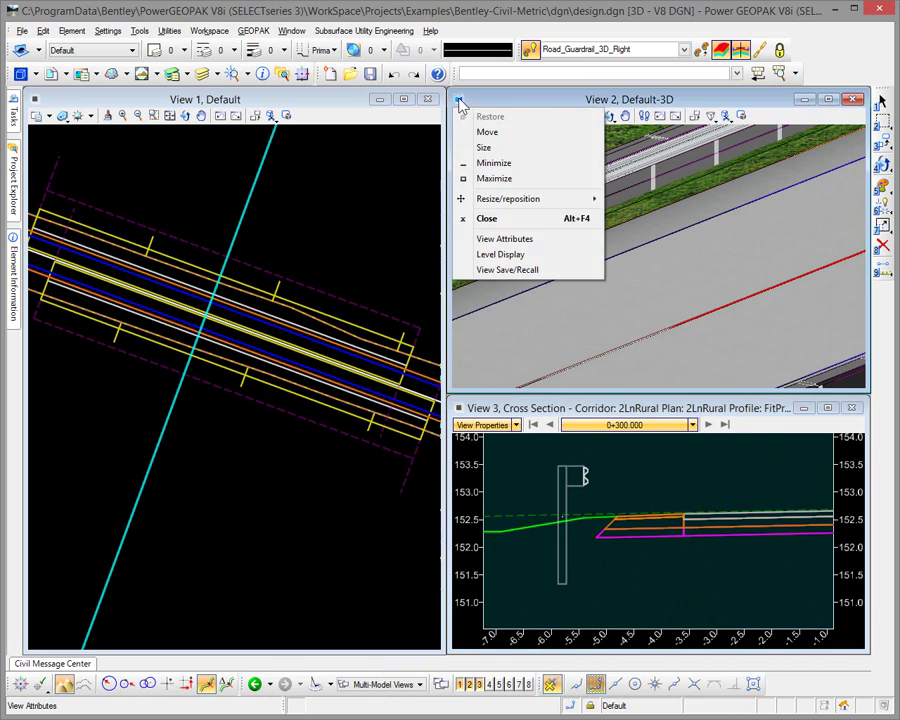
click(504, 239)
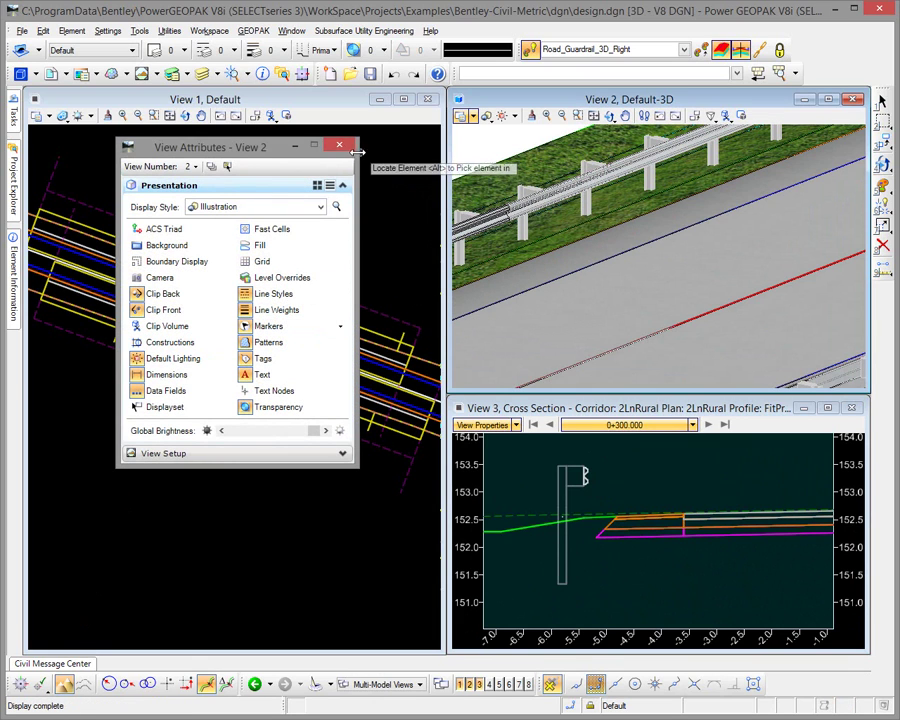
key(ctrl+b)
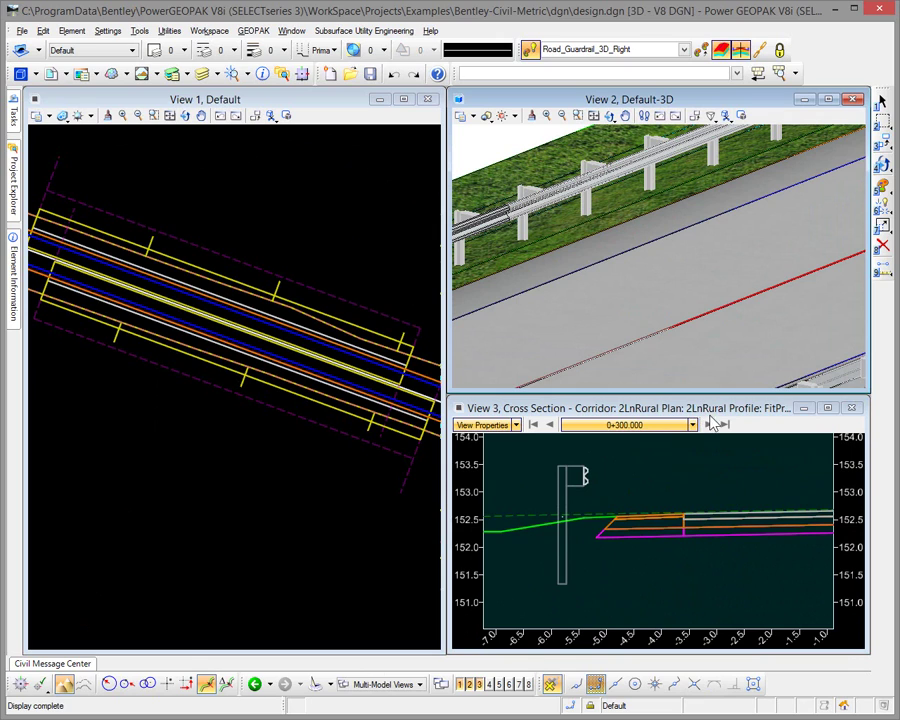
Advance the cross section to station 0+320.000 and examine the guardrails on both shoulders there and in the 3D view.
click(709, 424)
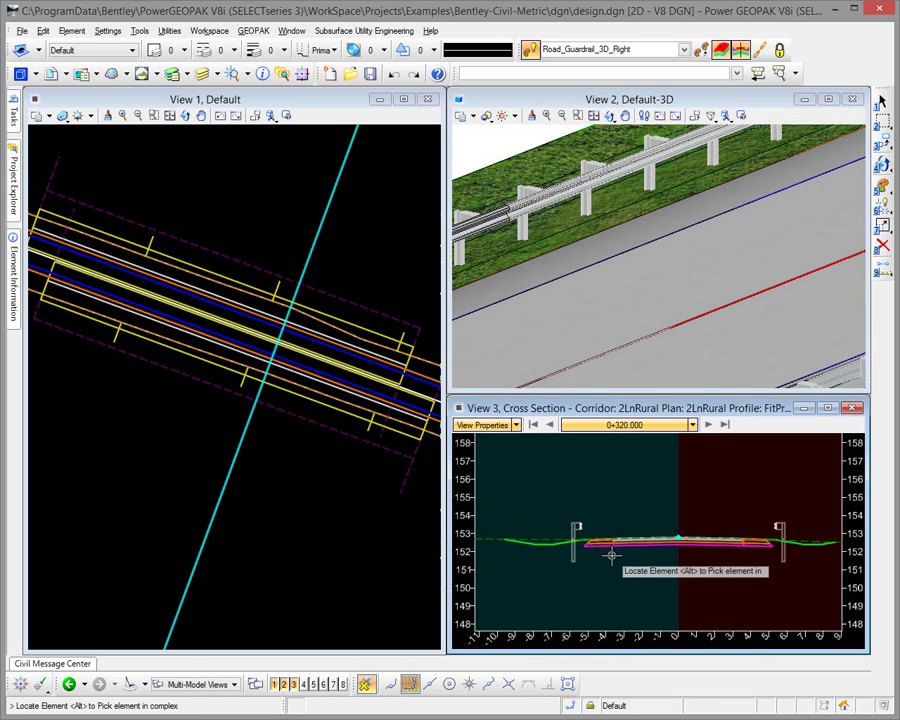
scroll(611, 556, up, 2)
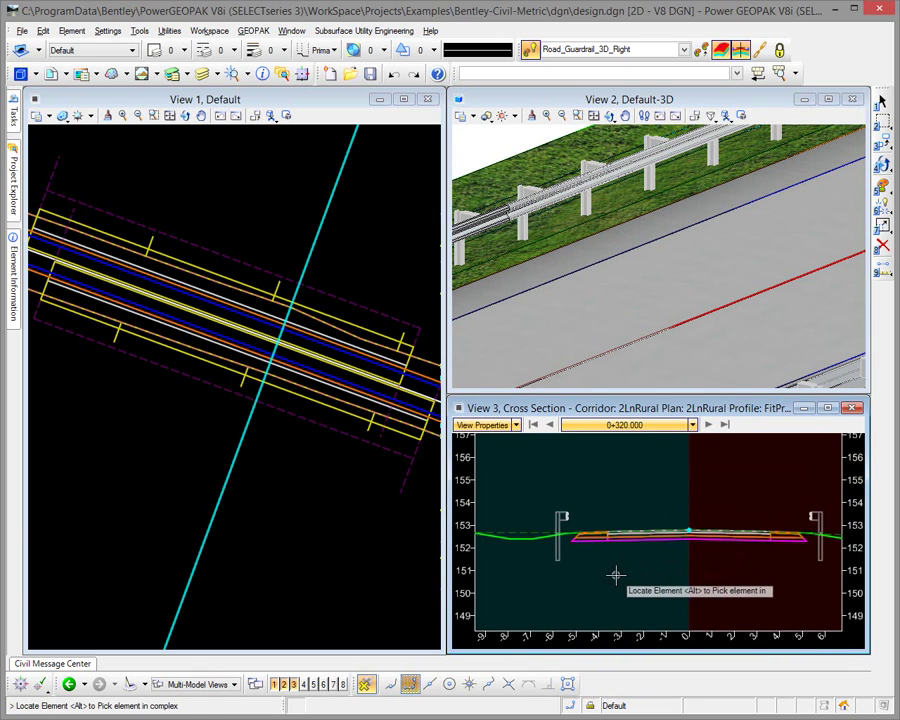
scroll(600, 568, down, 2)
scroll(583, 287, down, 3)
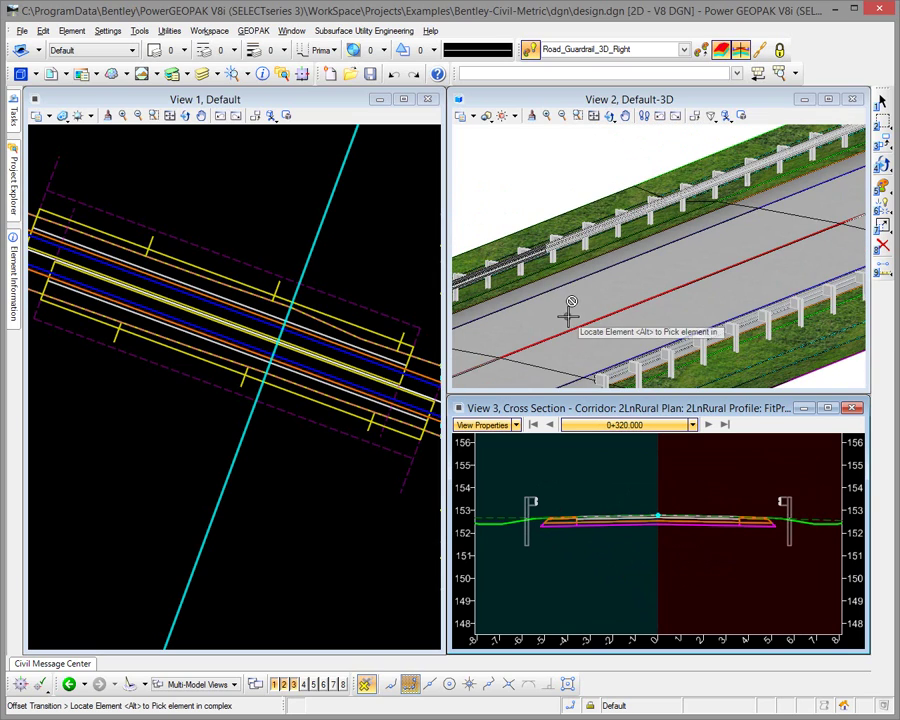
scroll(456, 272, up, 3)
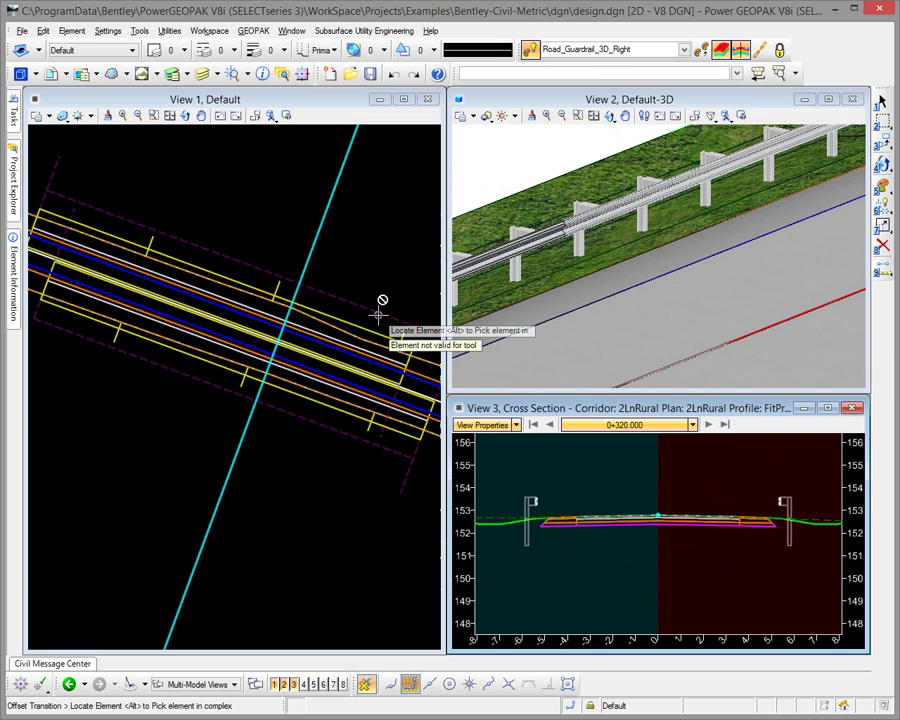
Extend the left guardrail in the plan view by setting its end station to 0+360, and check both guardrails in 3D.
key(Escape)
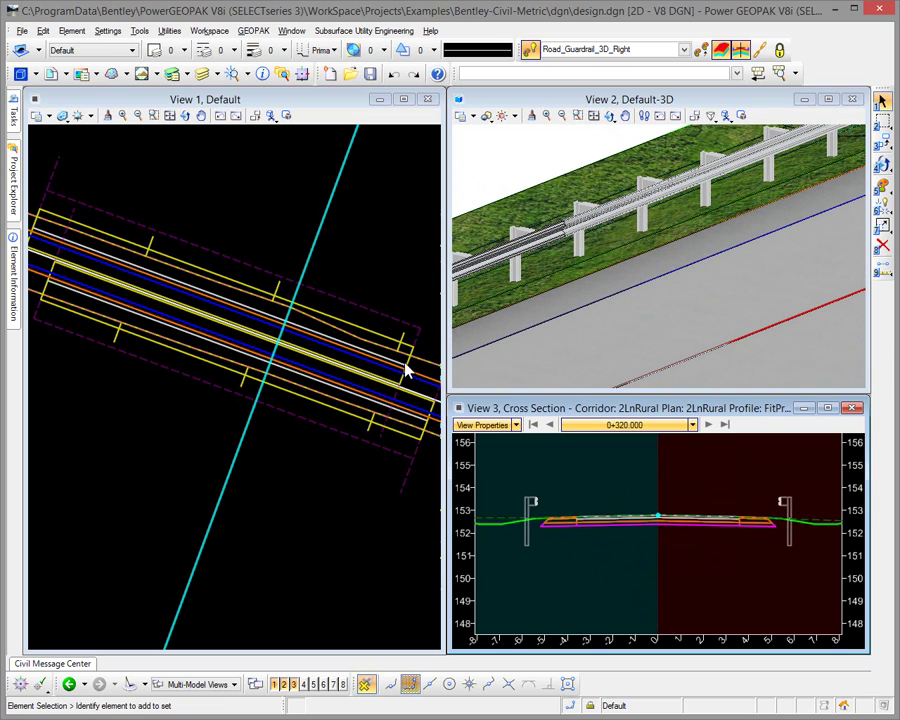
click(399, 370)
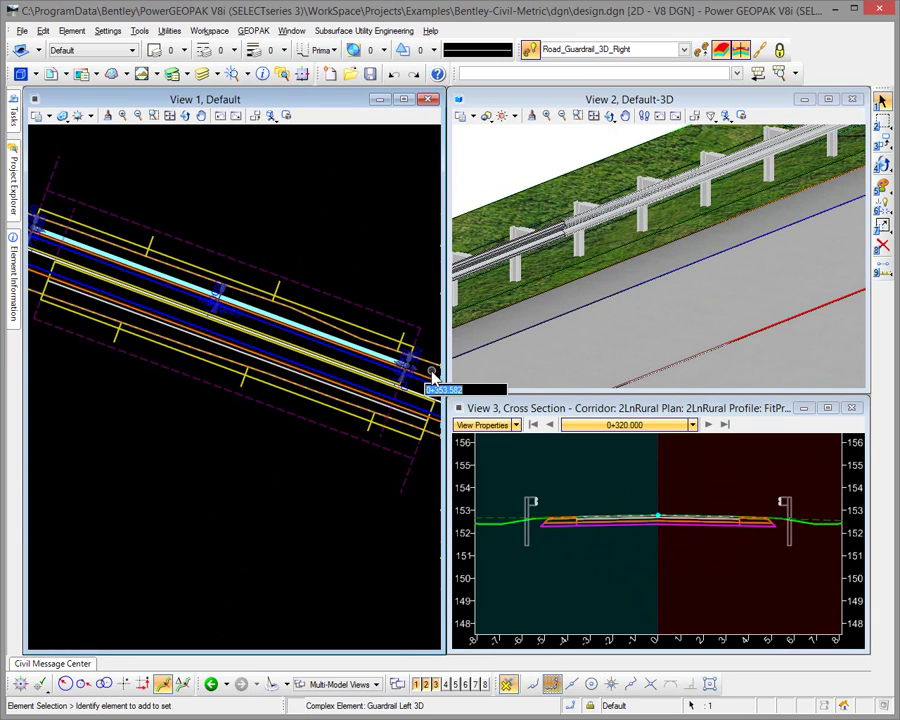
click(374, 289)
middle_drag(374, 287, 332, 250)
scroll(415, 345, down, 1)
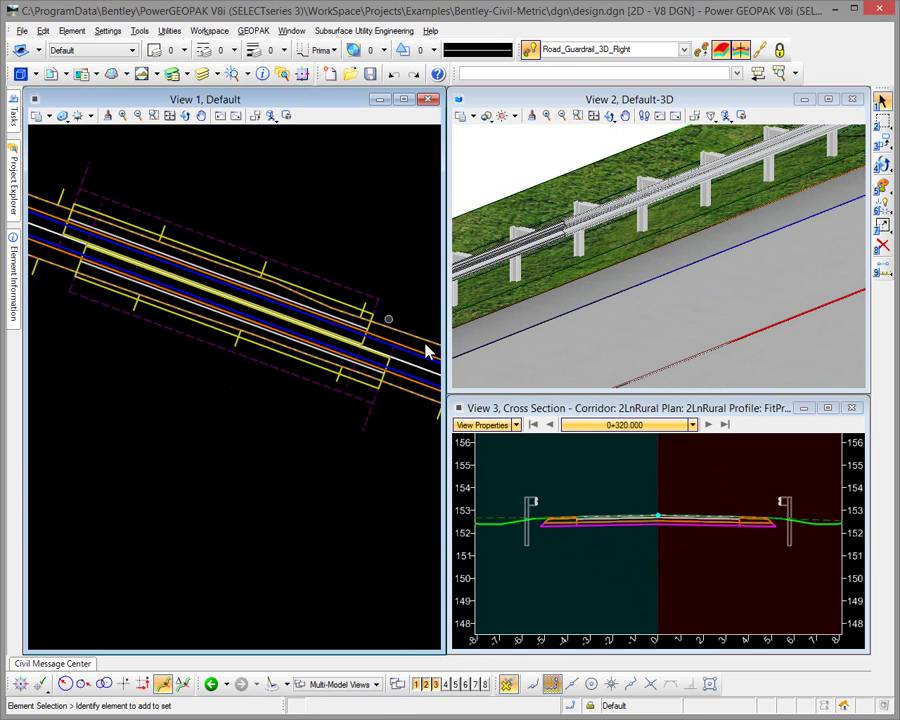
scroll(425, 350, up, 1)
middle_drag(425, 350, 263, 279)
scroll(269, 311, up, 2)
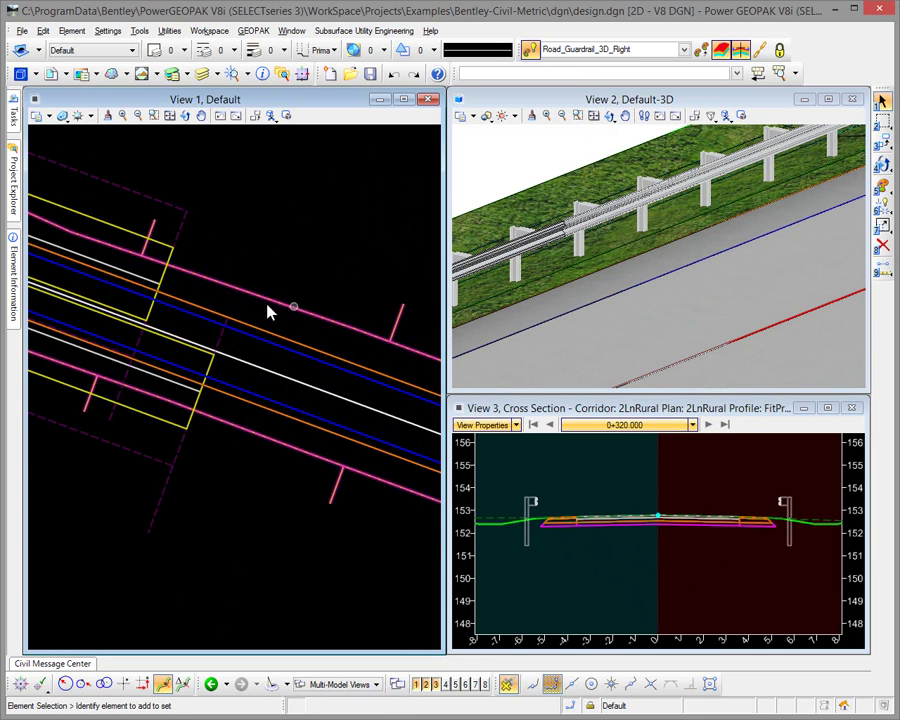
click(158, 287)
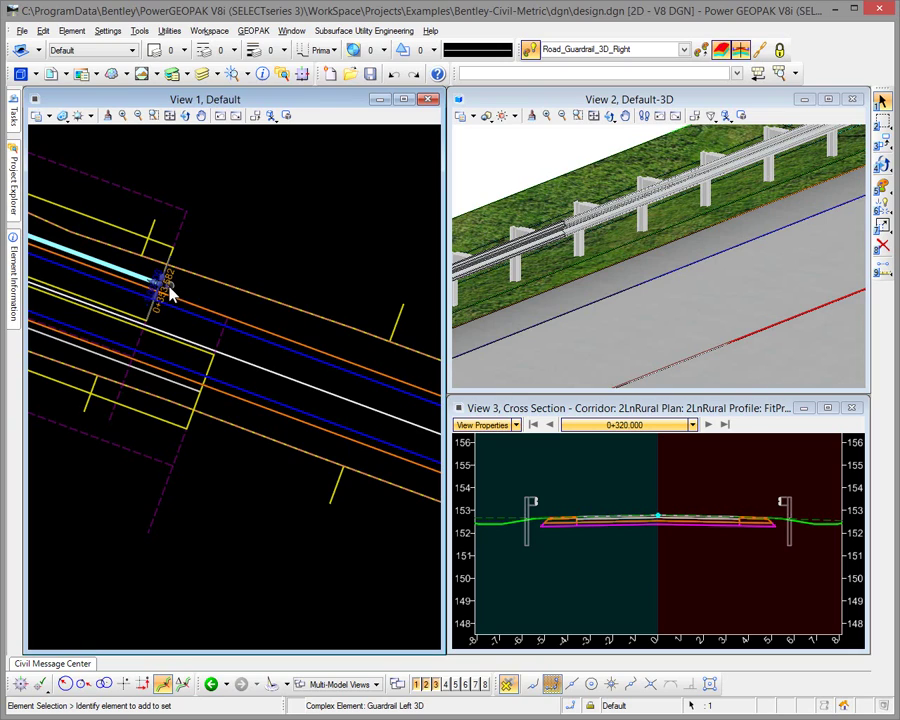
click(167, 290)
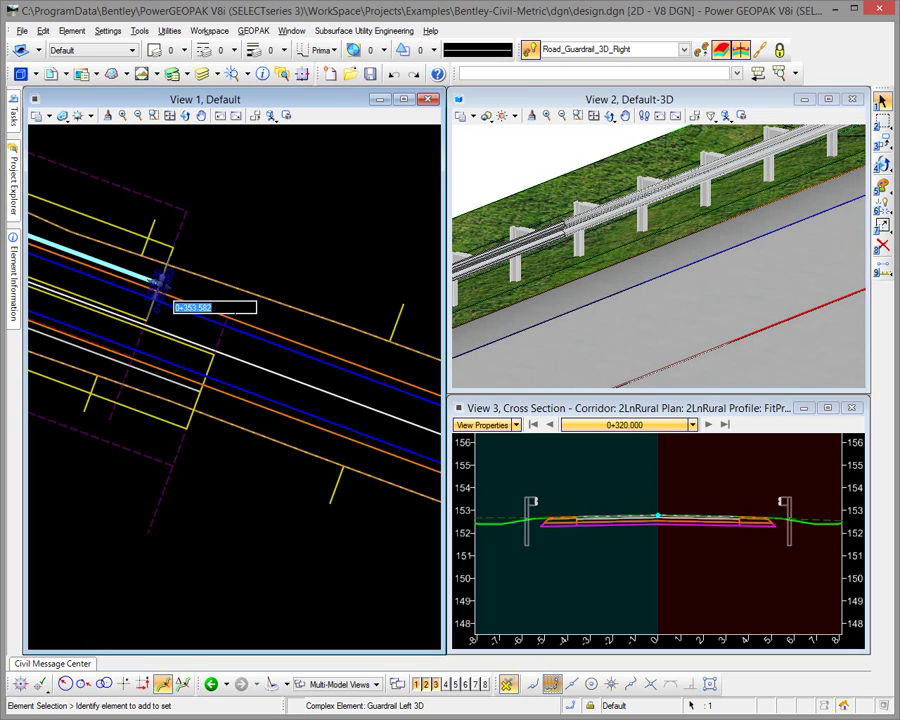
key(End)
key(BackSpace)
key(BackSpace)
key(BackSpace)
key(BackSpace)
key(BackSpace)
key(BackSpace)
text(60)
key(Return)
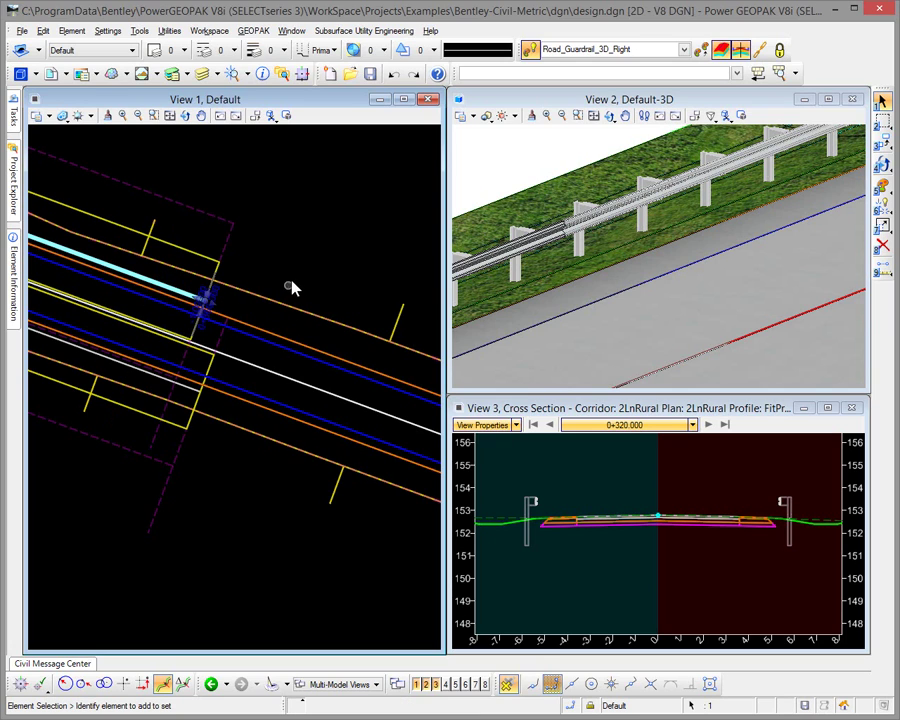
scroll(663, 249, down, 5)
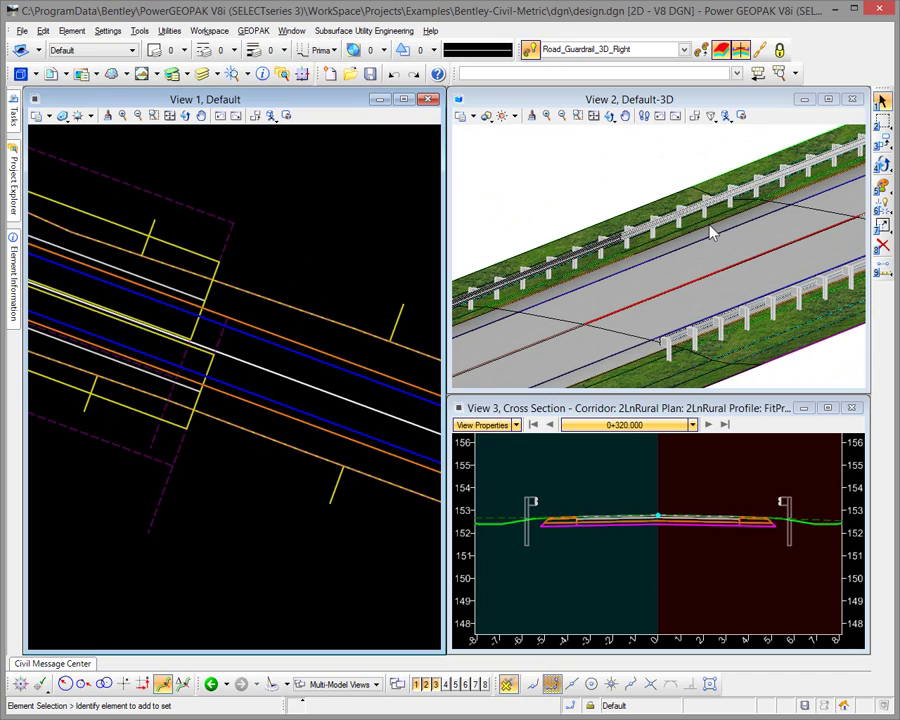